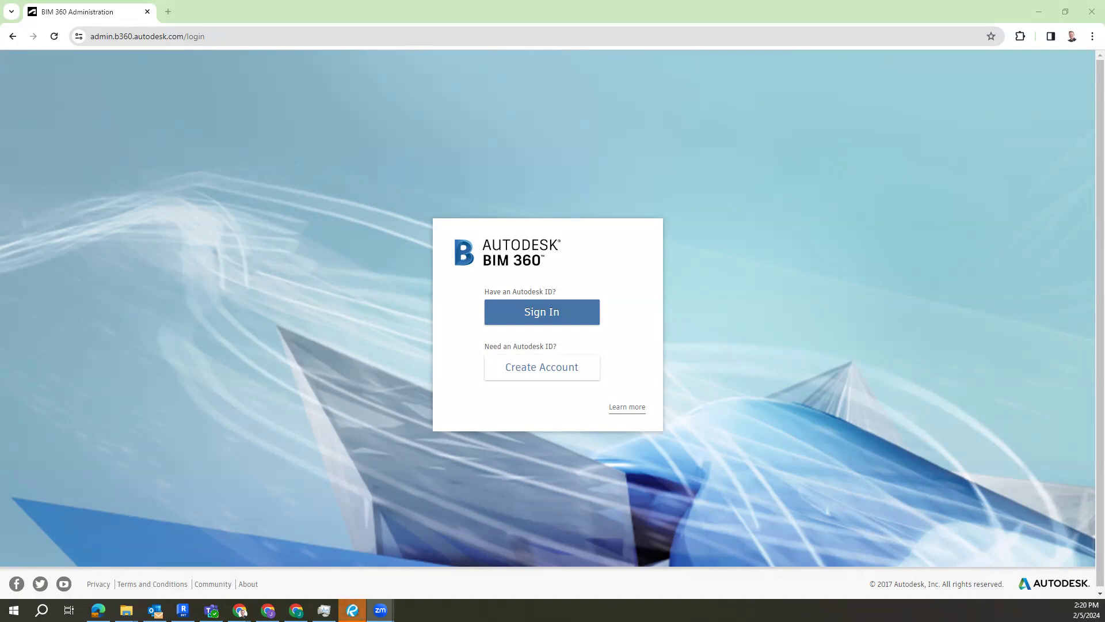
Step: Sign in to BIM 360 with the saved account e-mail and password
click(532, 311)
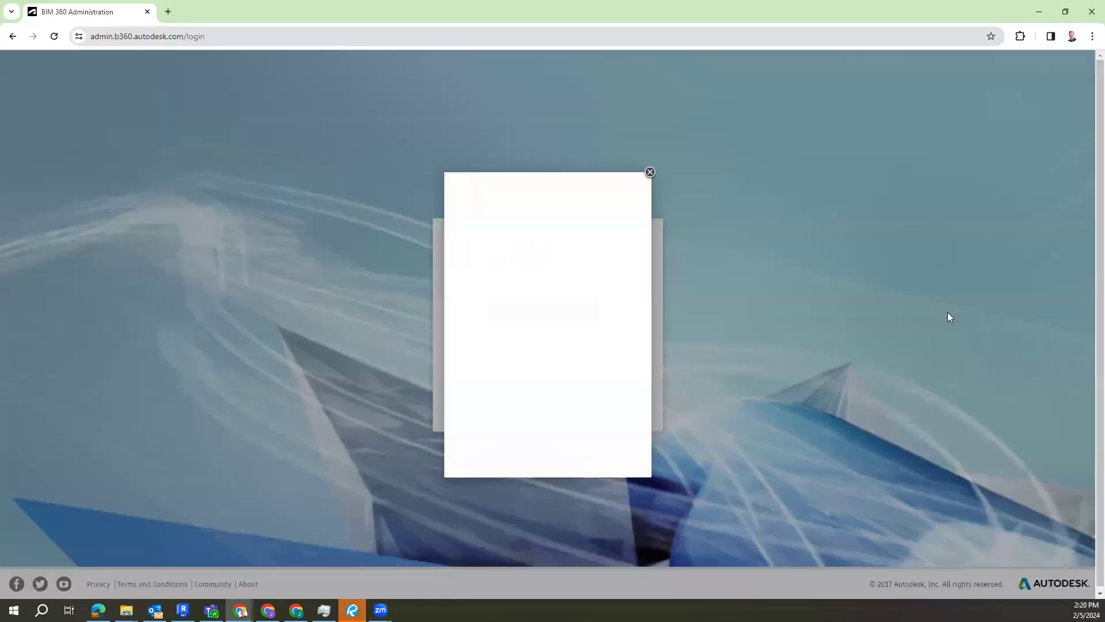
click(559, 251)
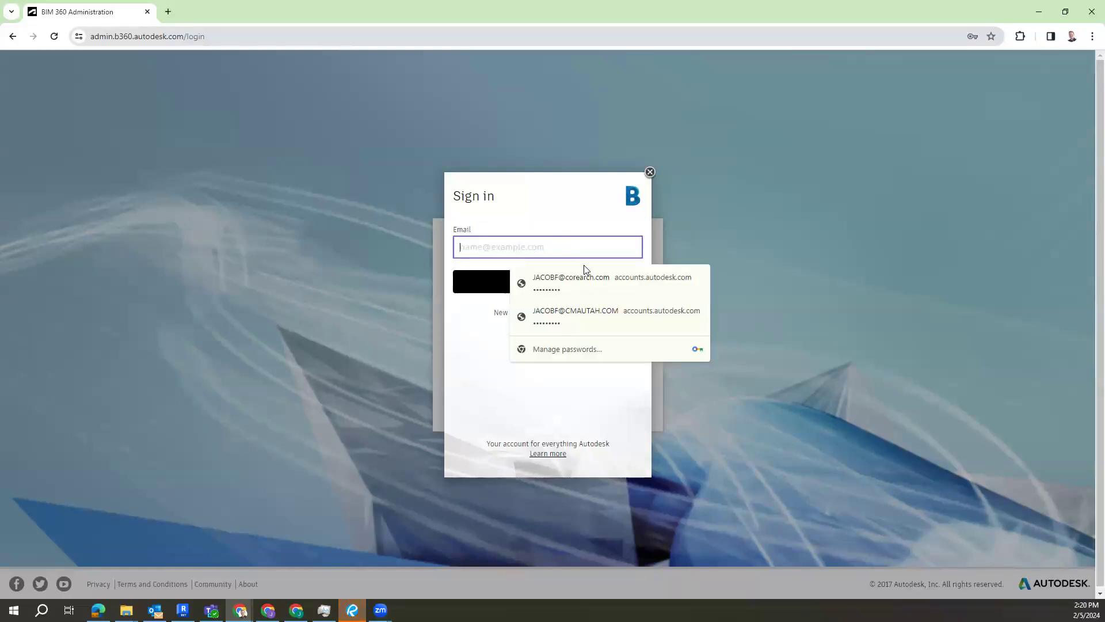
click(617, 284)
click(552, 282)
click(541, 322)
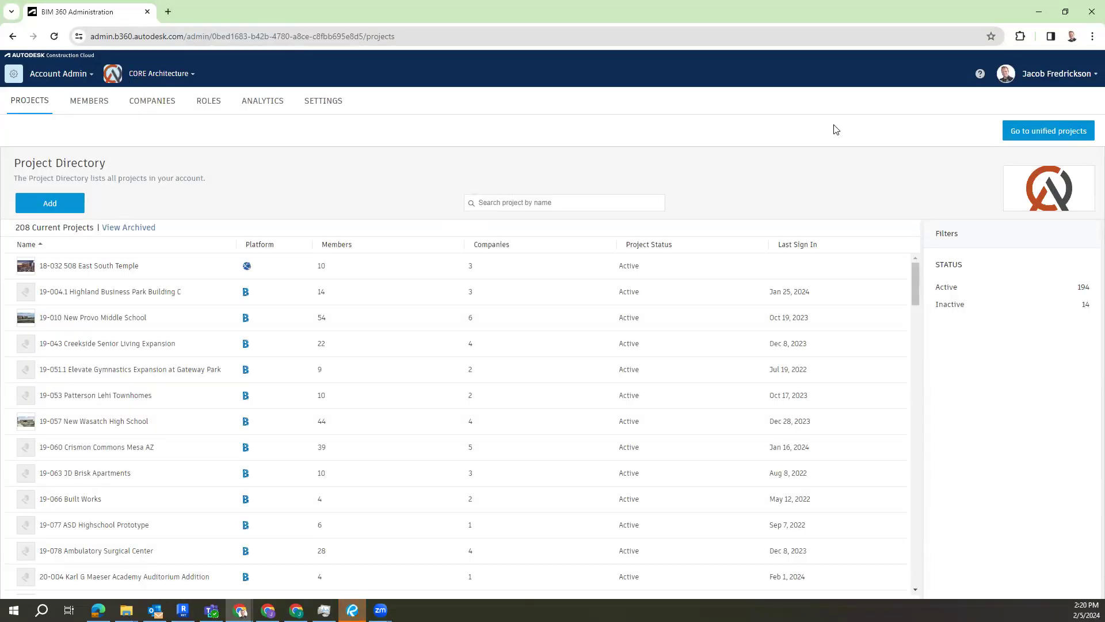
click(28, 79)
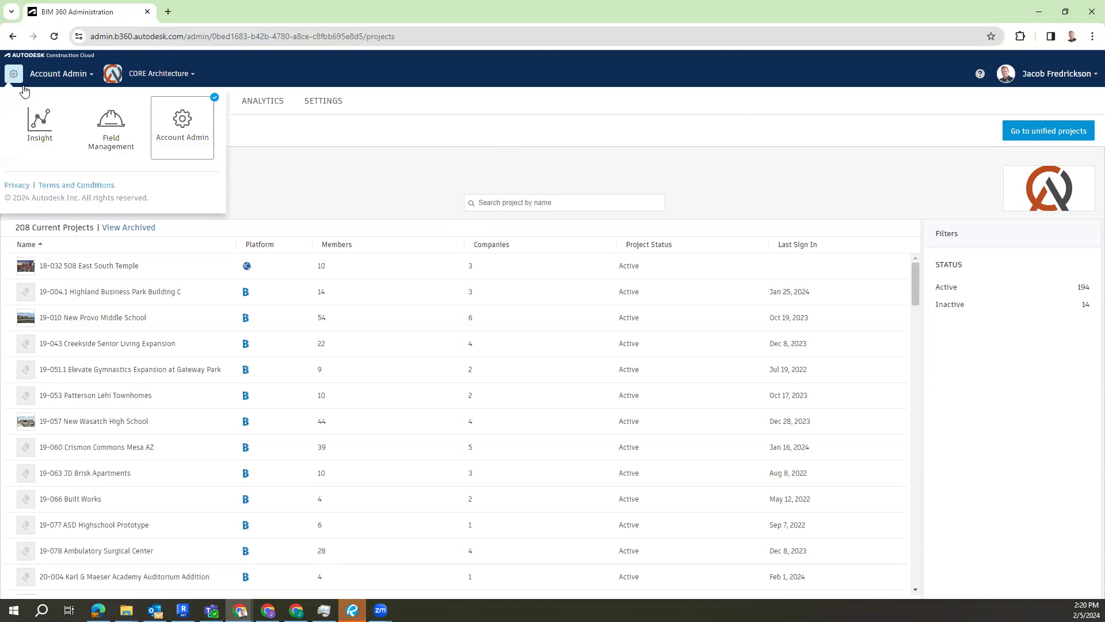
click(410, 173)
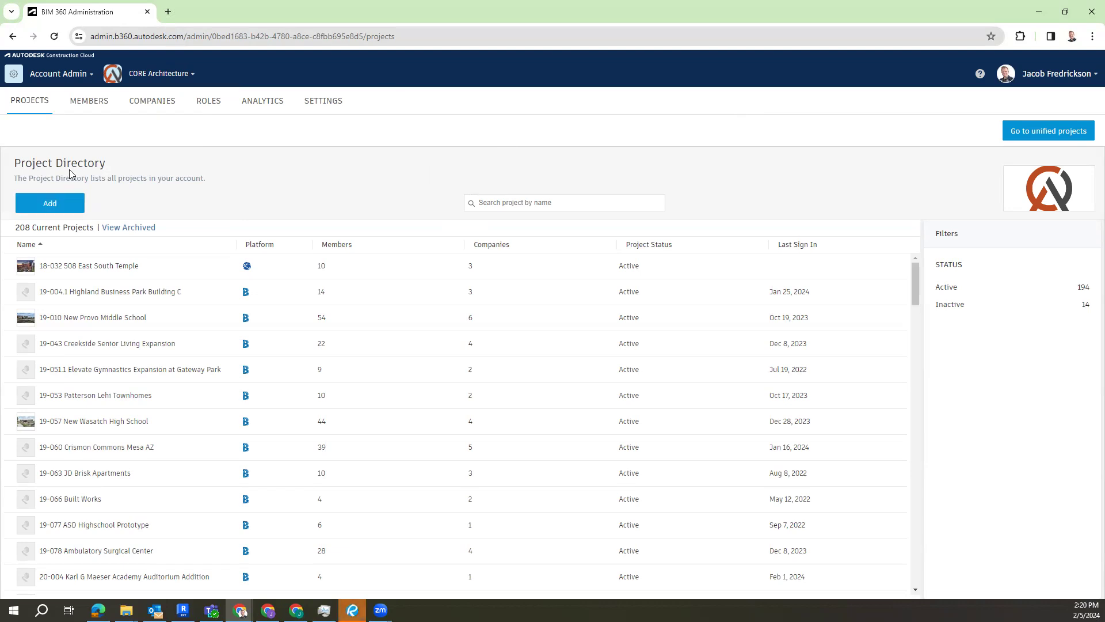
Step: Open the form for a new project, and check the Temple Arch model in Revit before returning to the form in Chrome
click(43, 204)
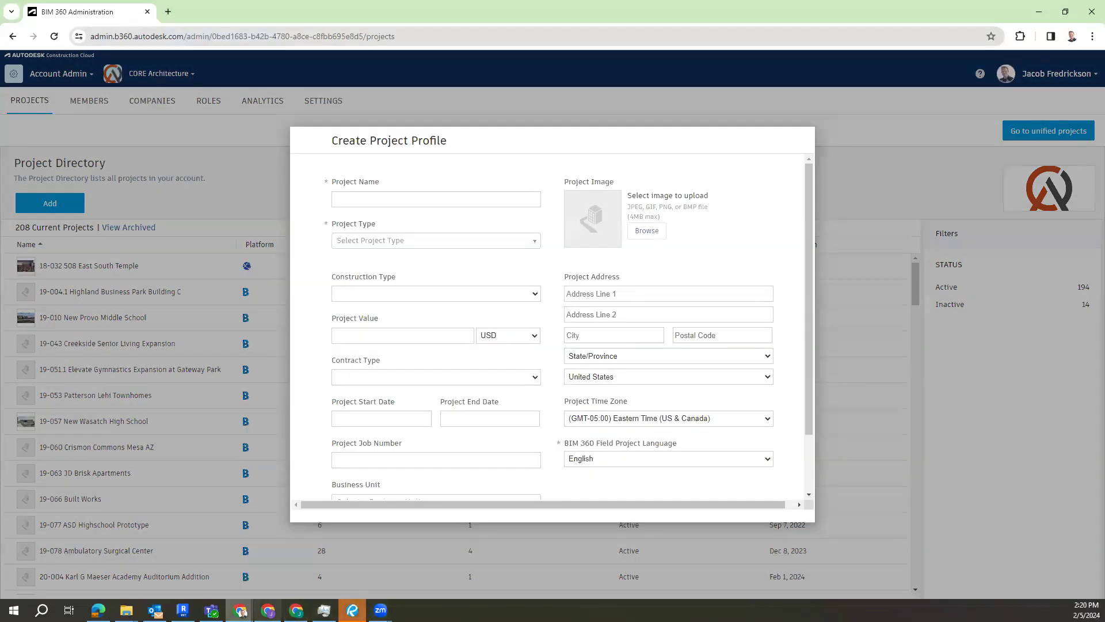
mouse_move(183, 610)
click(183, 562)
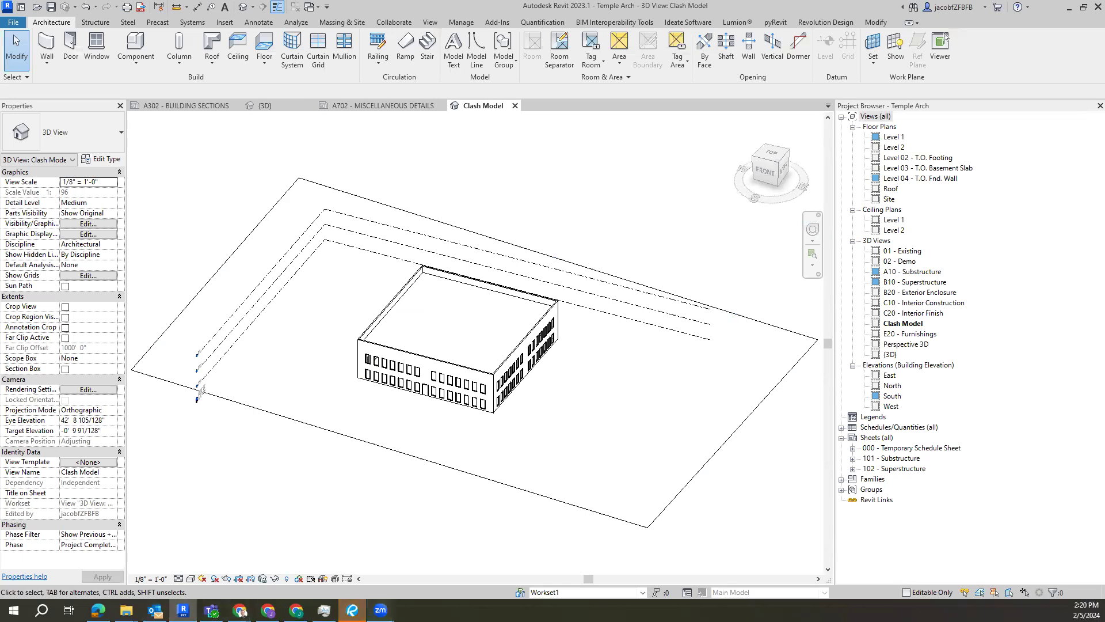
mouse_move(380, 611)
mouse_move(240, 611)
click(364, 576)
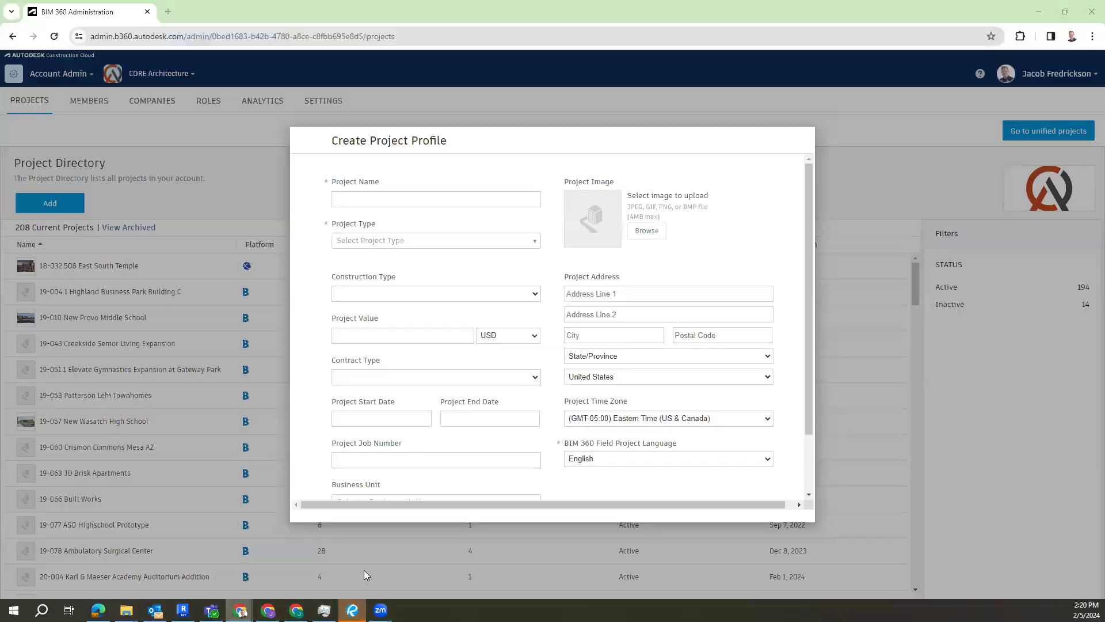
Step: Name the new project XX-XXX Template
click(348, 198)
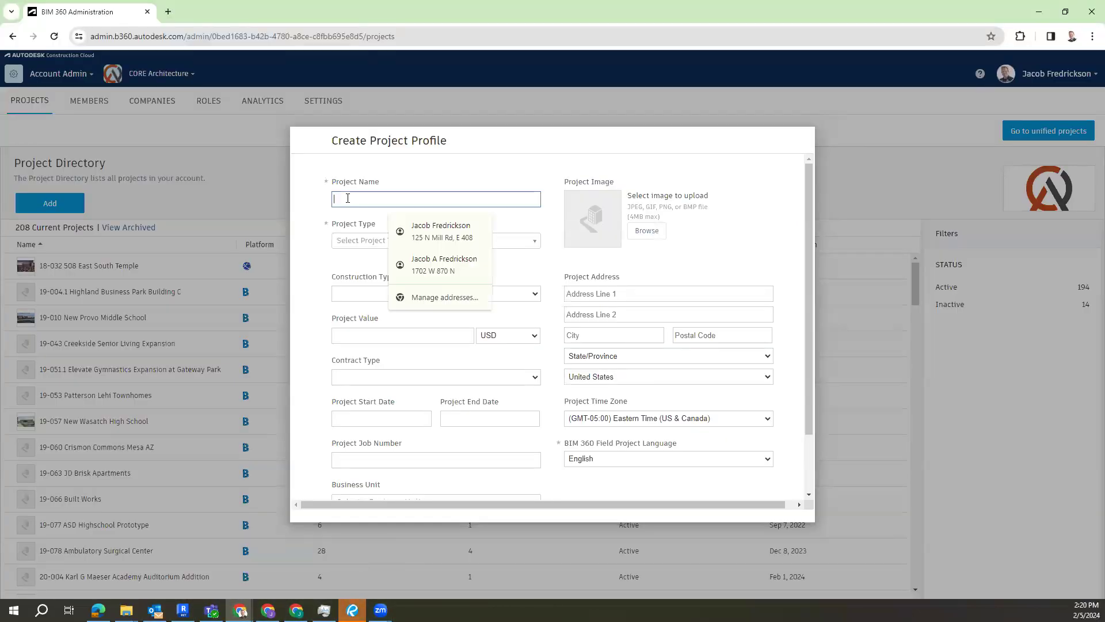
text(xx-)
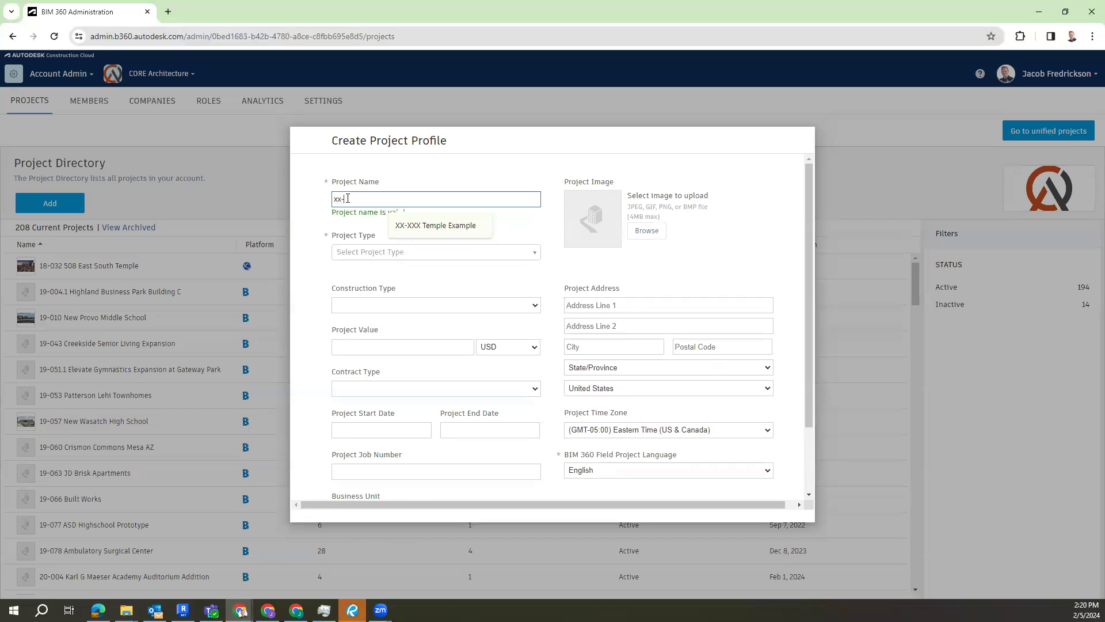
key(BackSpace)
key(BackSpace)
text(XX-XXX Template)
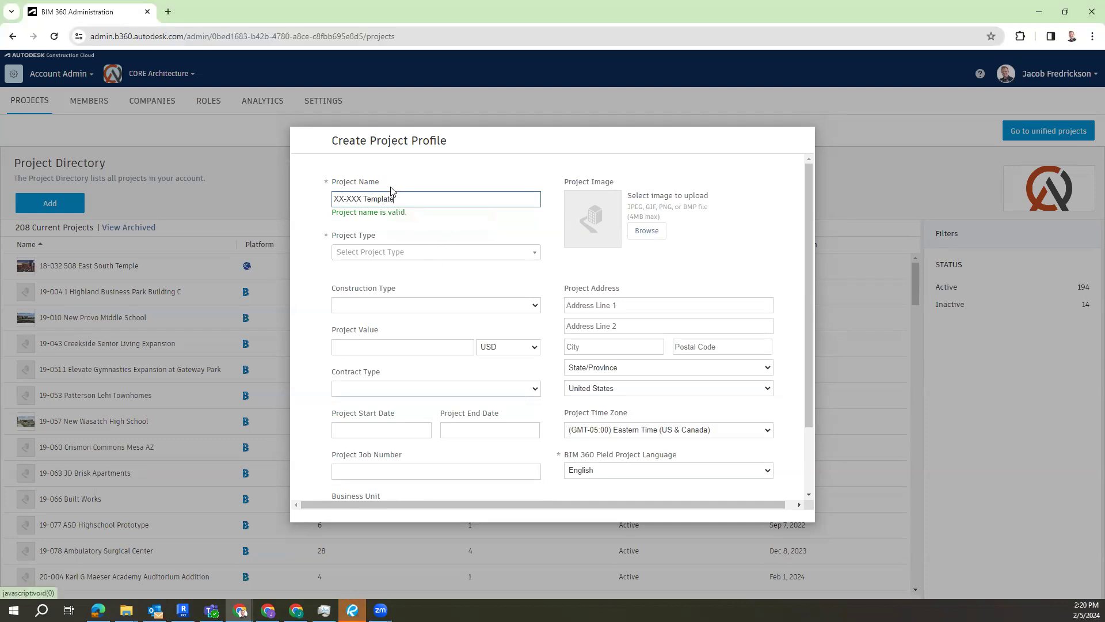
Step: Set the project type to Religious Building and the construction type to New Construction
click(425, 251)
scroll(408, 316, down, 8)
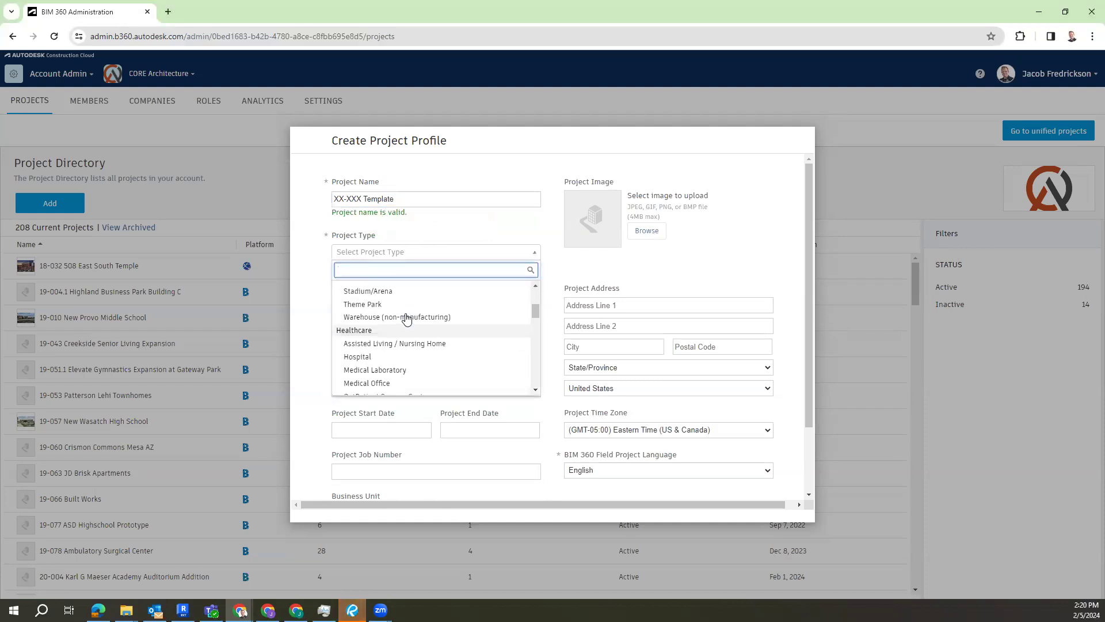
scroll(408, 331, down, 3)
scroll(403, 345, up, 8)
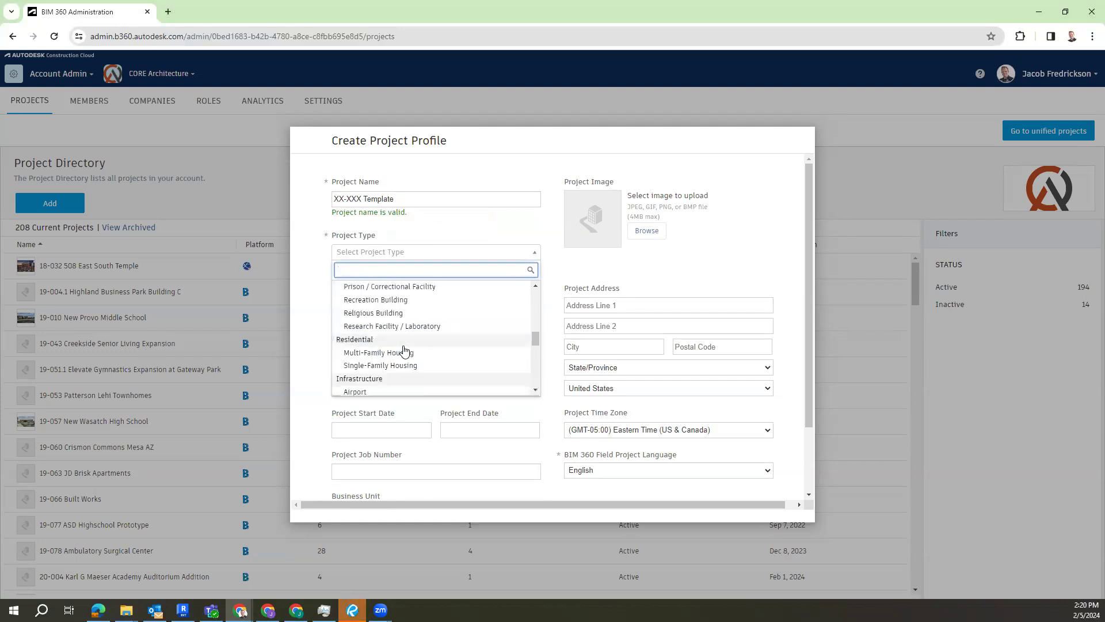
scroll(419, 328, up, 5)
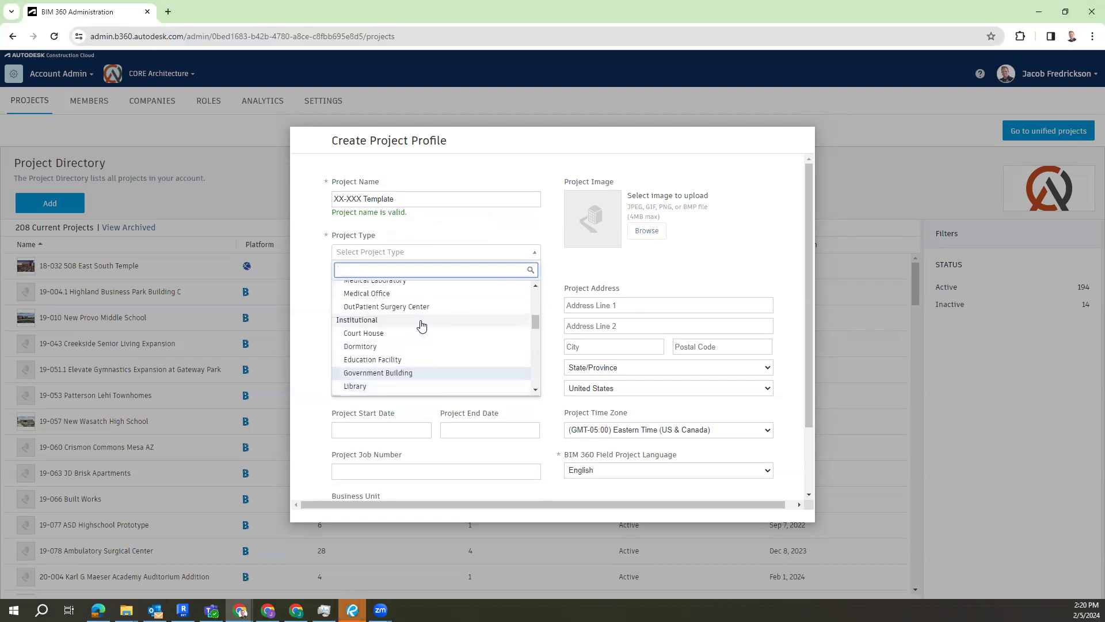
scroll(385, 336, down, 5)
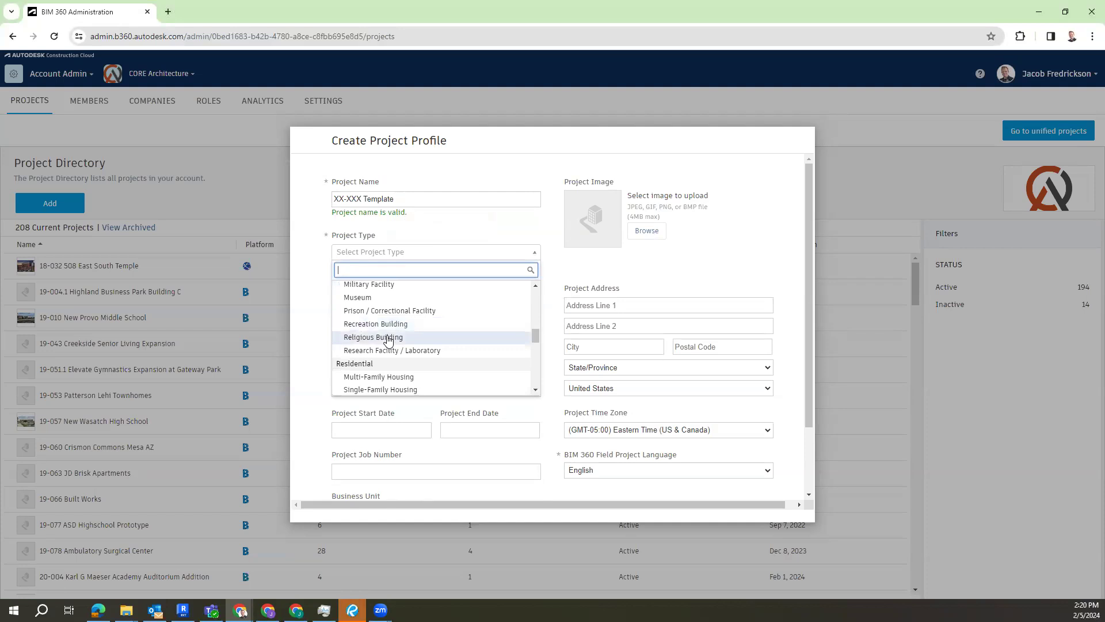
click(385, 338)
click(383, 305)
click(386, 320)
Step: Set the contract type to IPD, leaving the project value, dates and job number blank
click(423, 350)
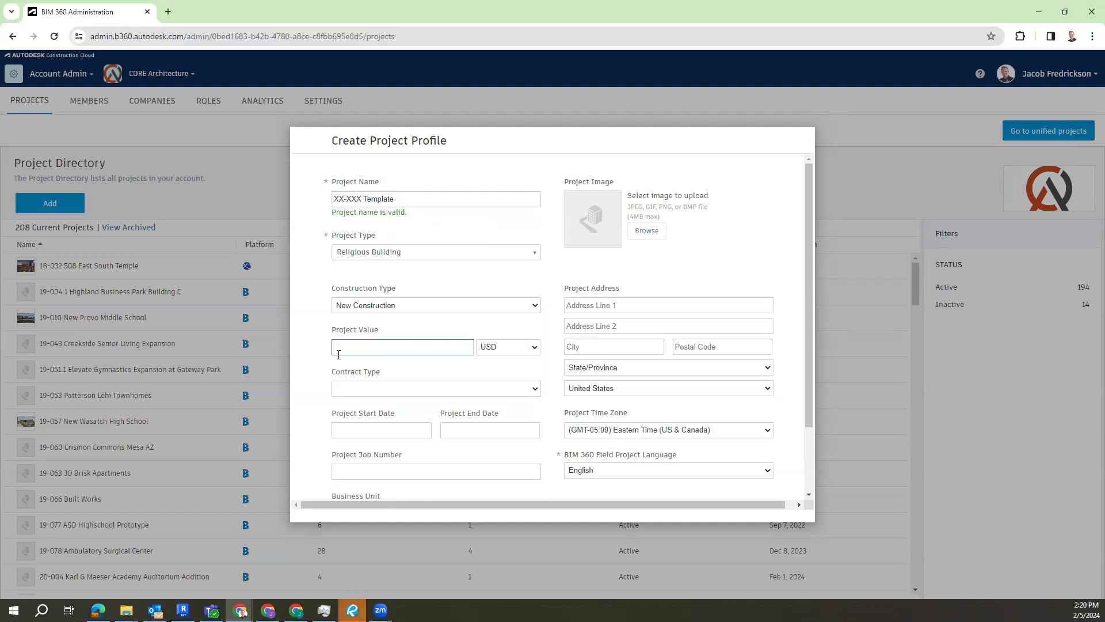
click(379, 387)
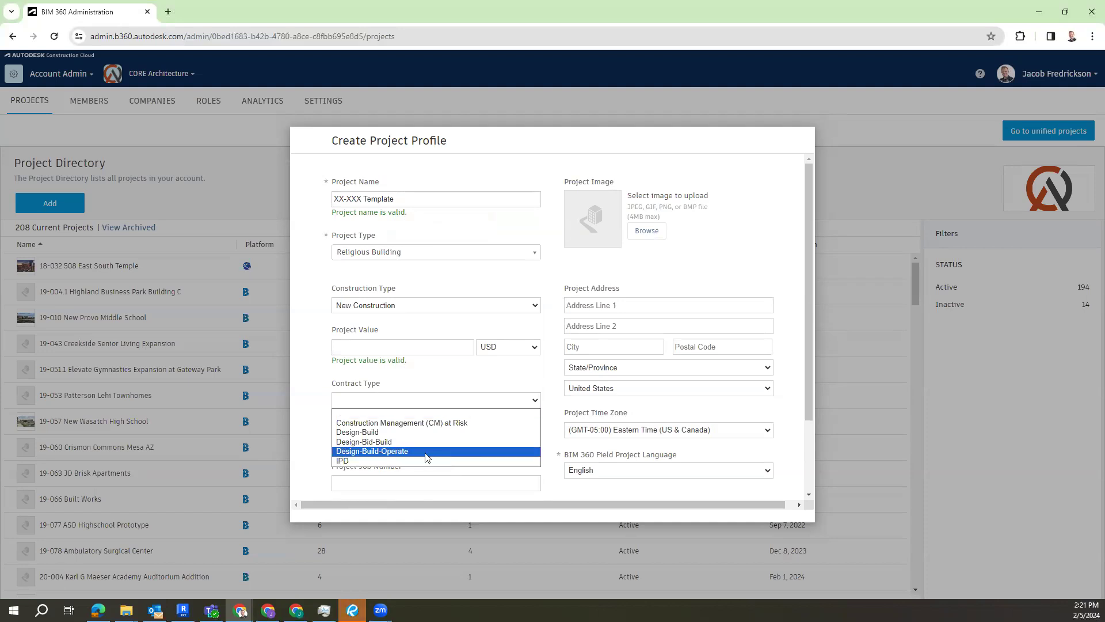
click(364, 461)
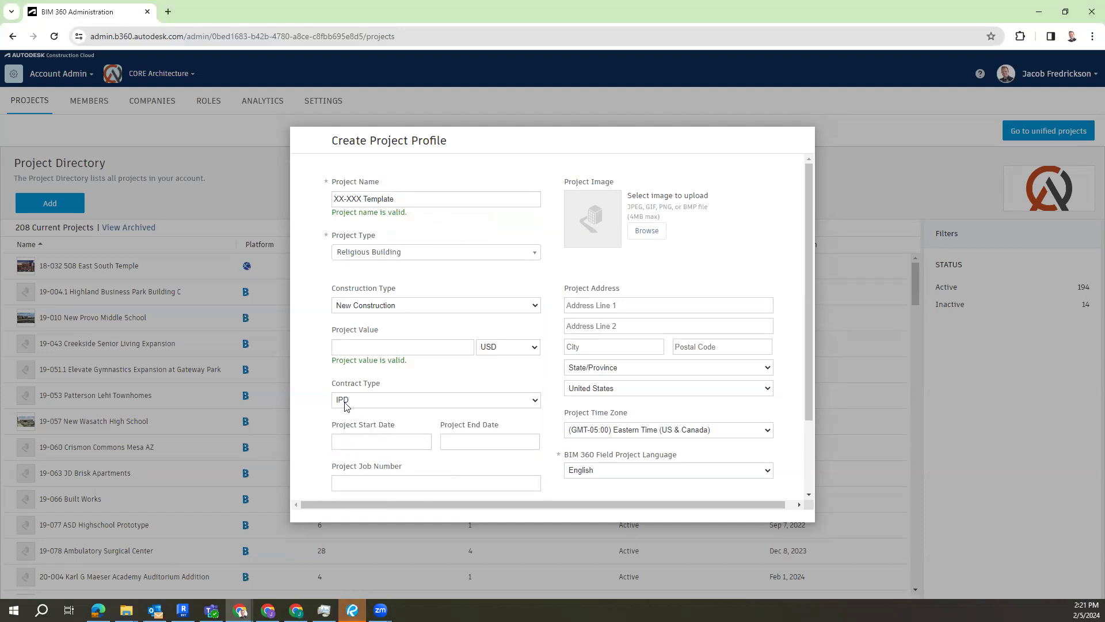
click(362, 443)
click(488, 359)
click(411, 483)
Step: Enter the project's street address in the first address line, leaving the city blank
click(621, 305)
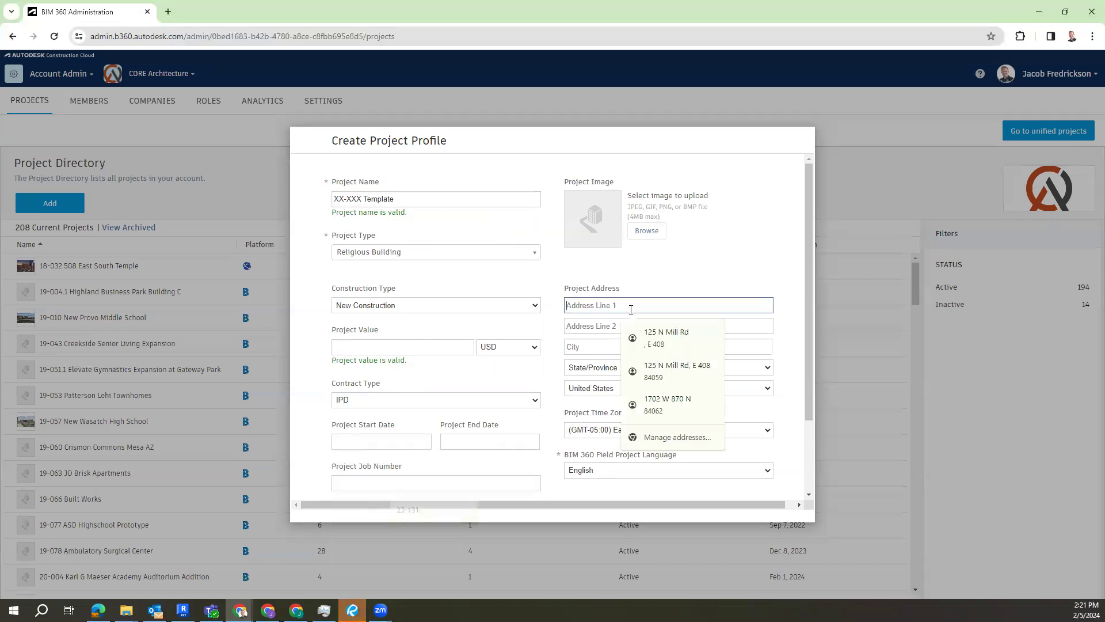
text(123)
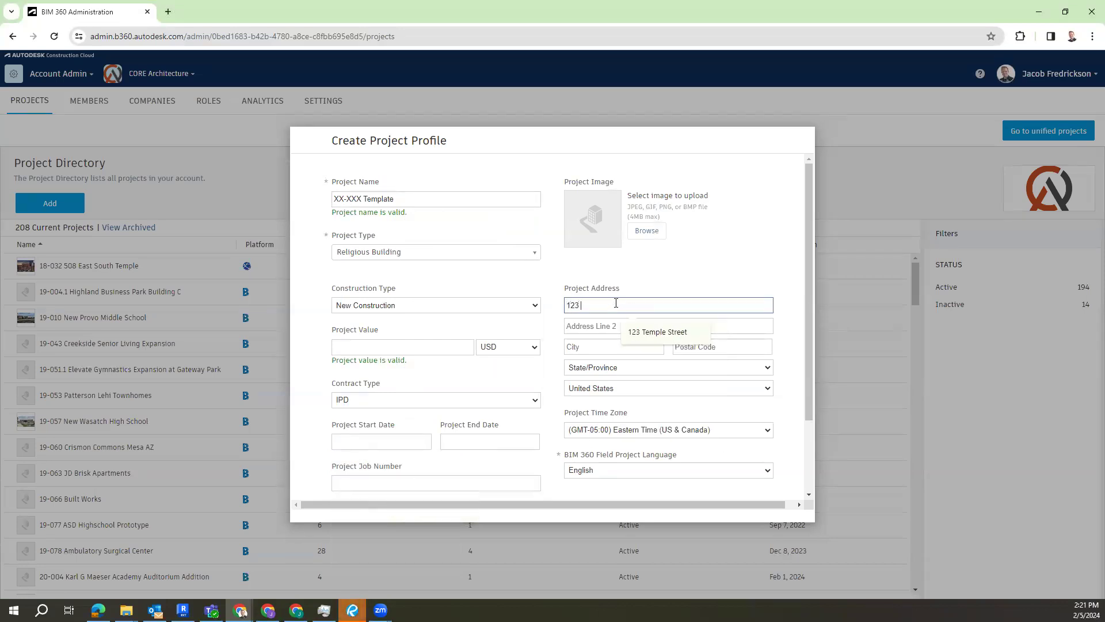
text( TEMPLE LANS)
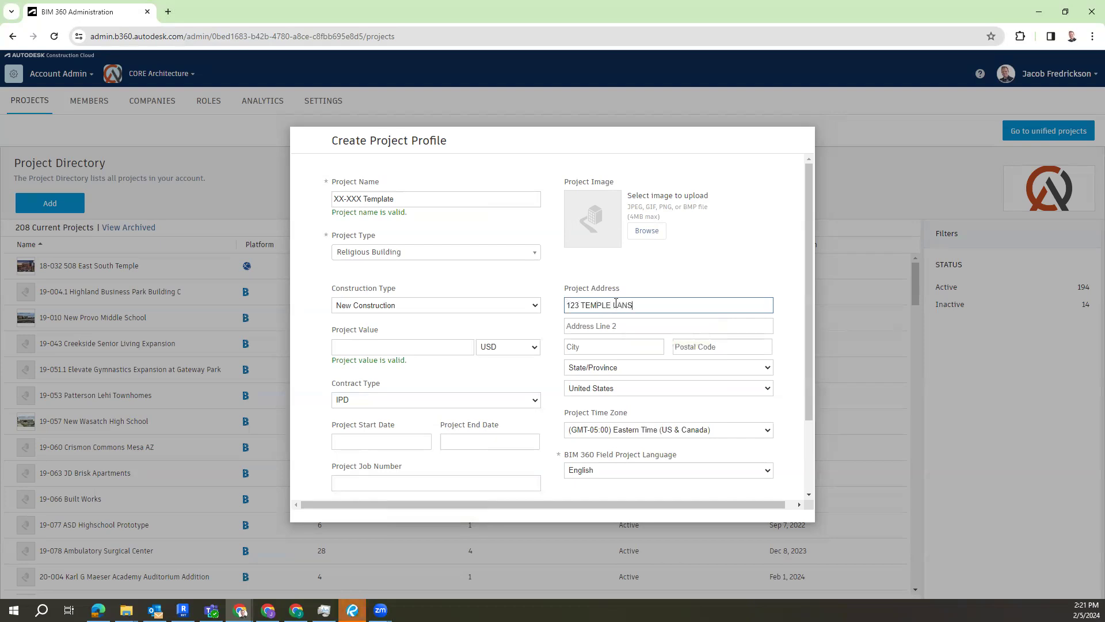
key(BackSpace)
text(E)
click(609, 347)
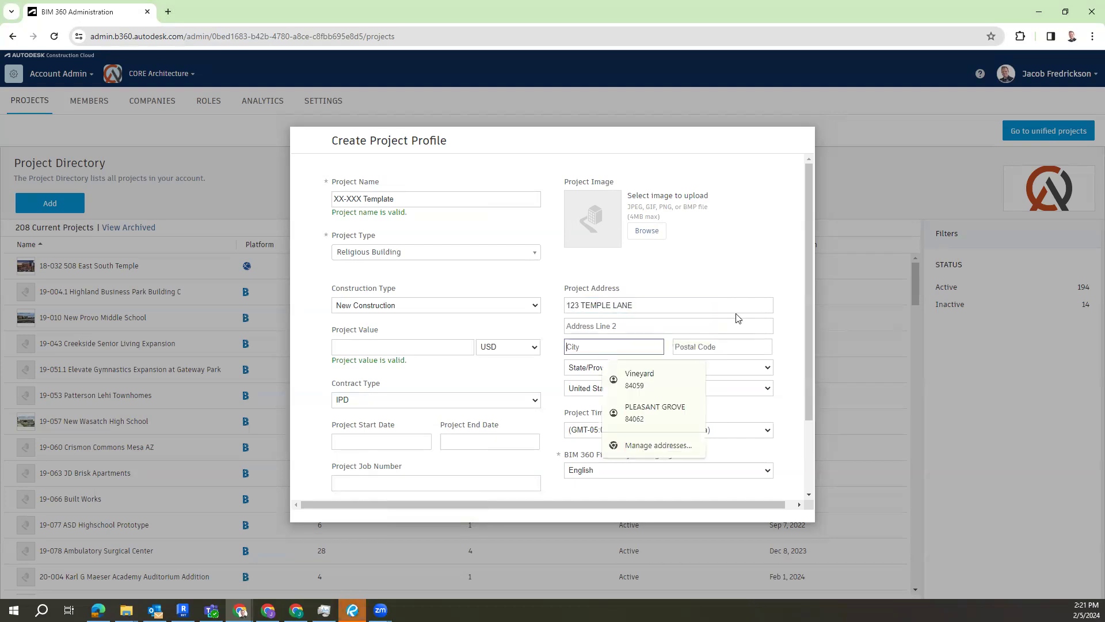
click(626, 274)
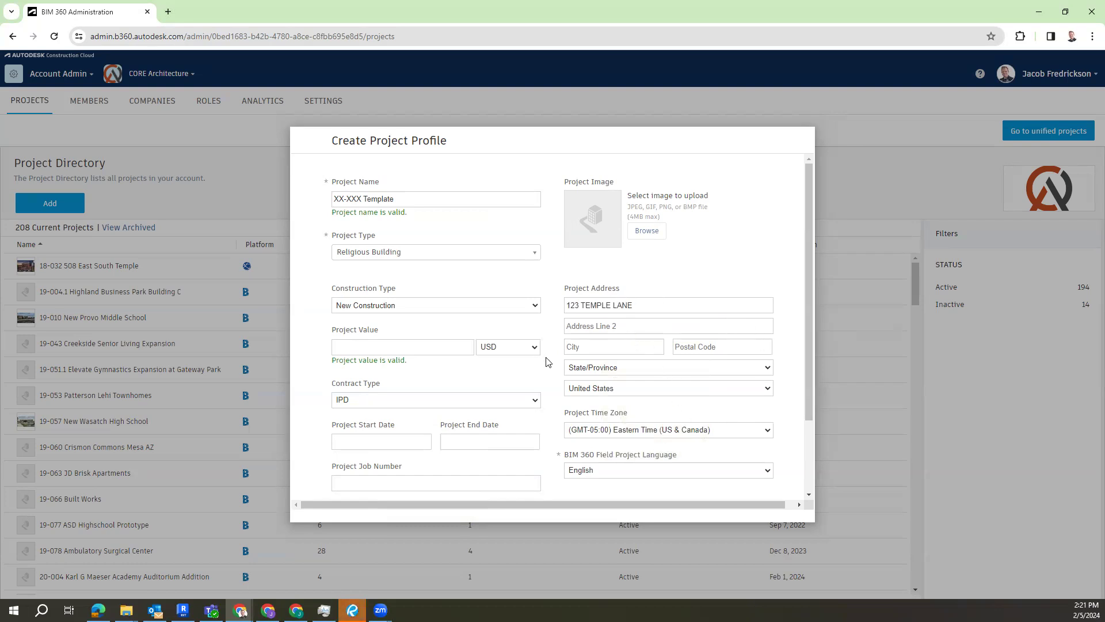
Step: Set the project time zone to (GMT-07:00) Mountain Time (US & Canada) and save the project profile
click(660, 430)
scroll(661, 397, down, 4)
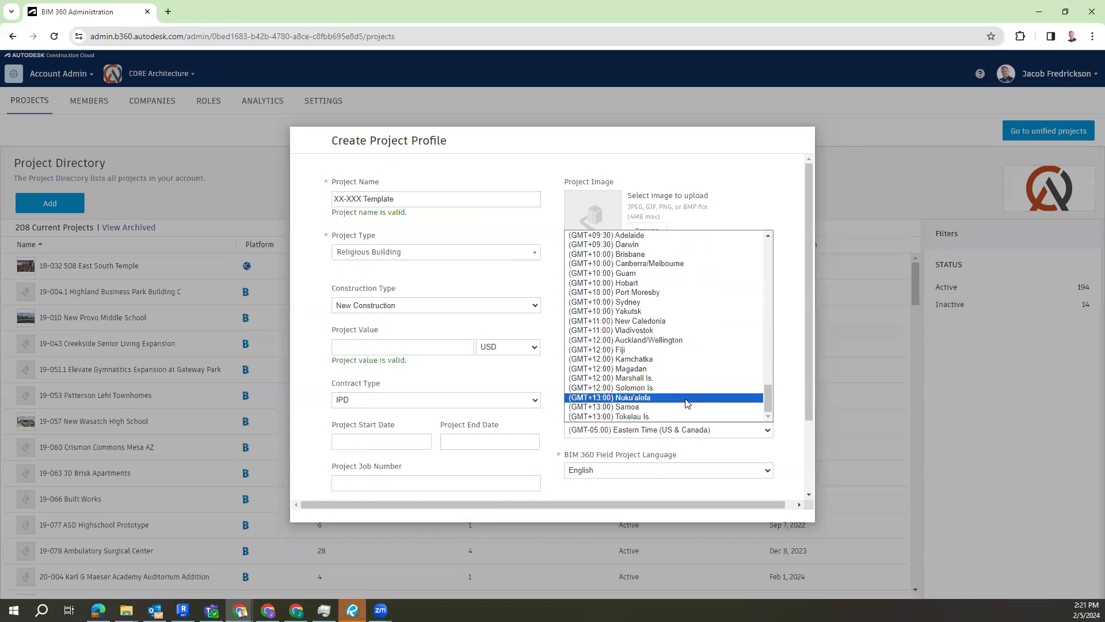
scroll(670, 385, up, 4)
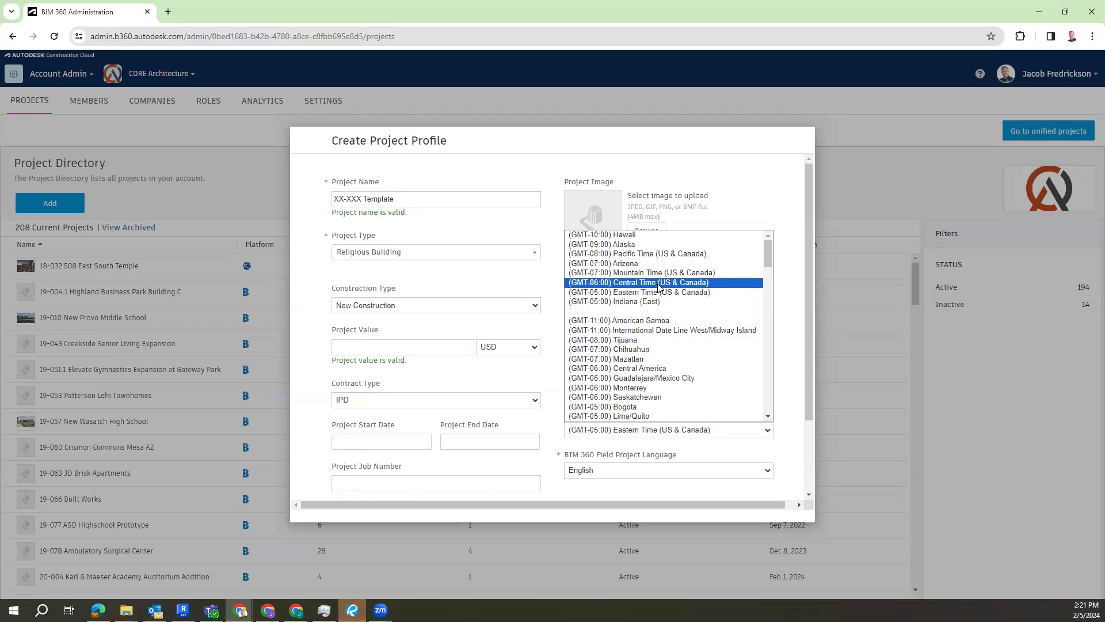
click(649, 274)
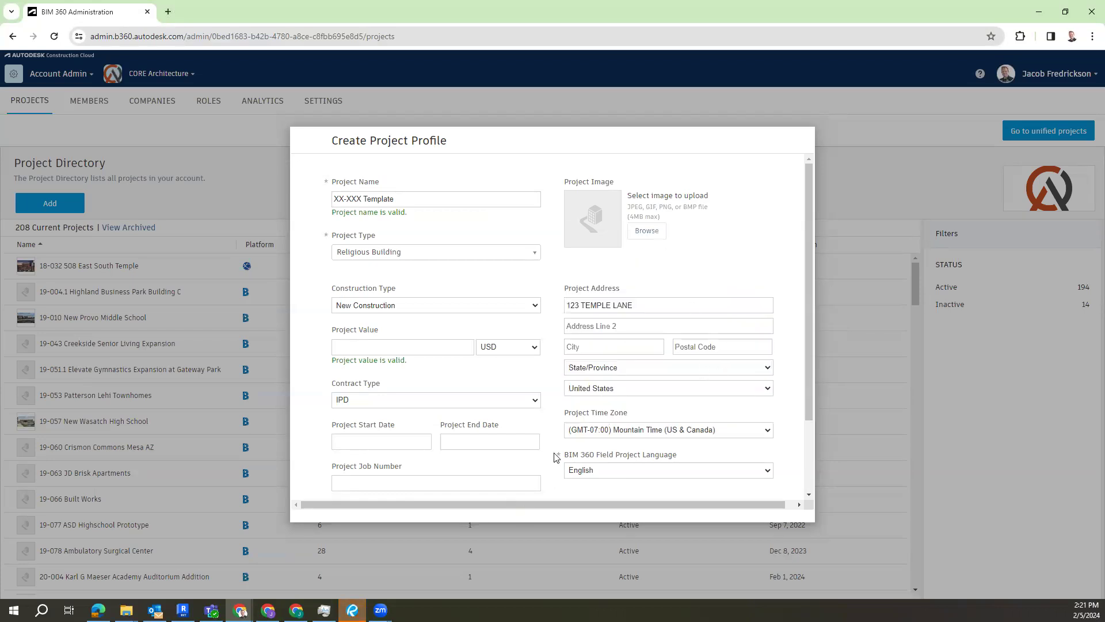
scroll(621, 229, down, 2)
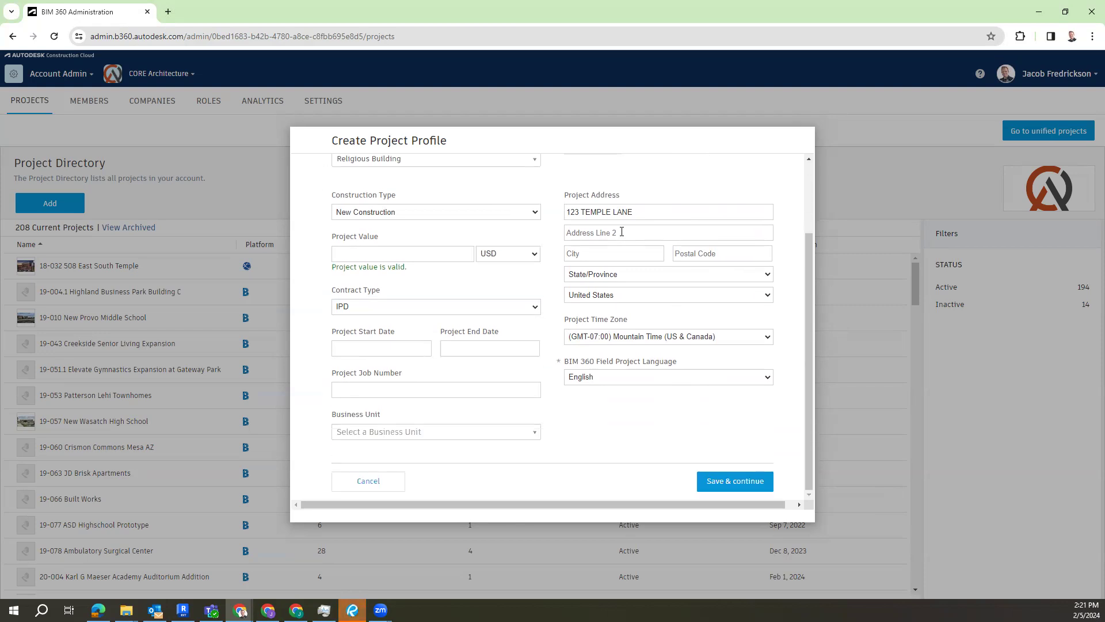
click(734, 481)
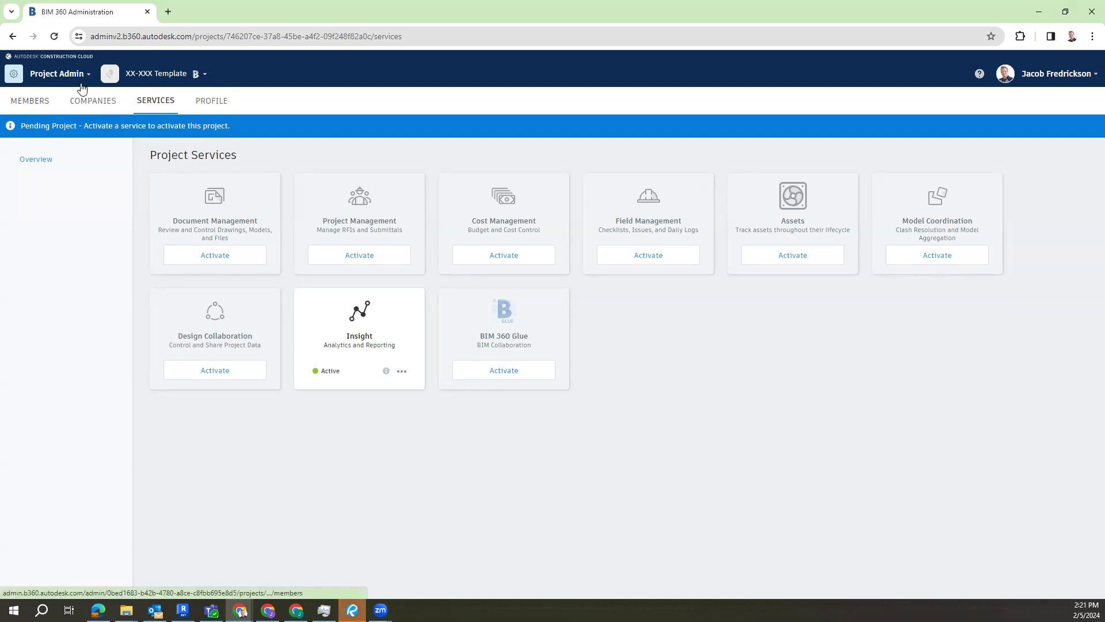
click(73, 75)
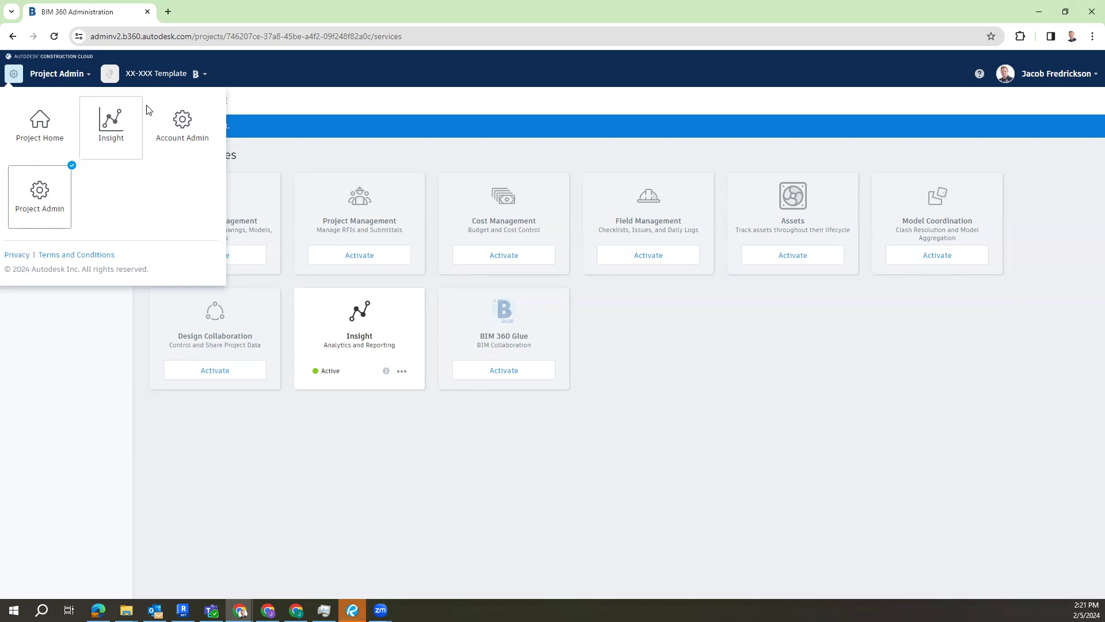
click(764, 381)
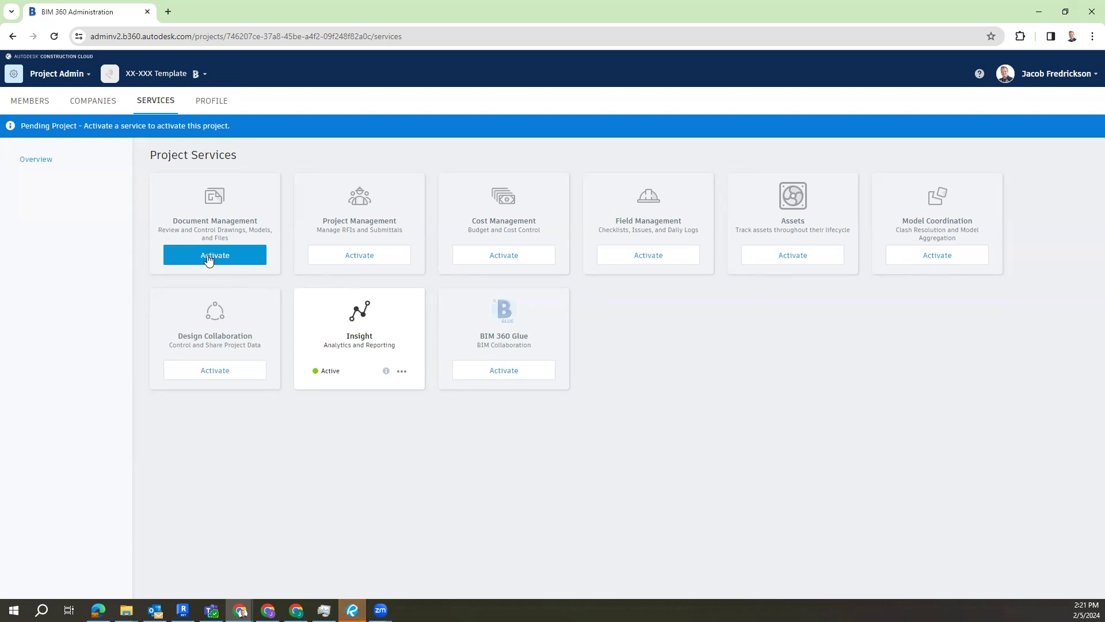
Step: Activate the Document Management service without applying a project template
click(208, 258)
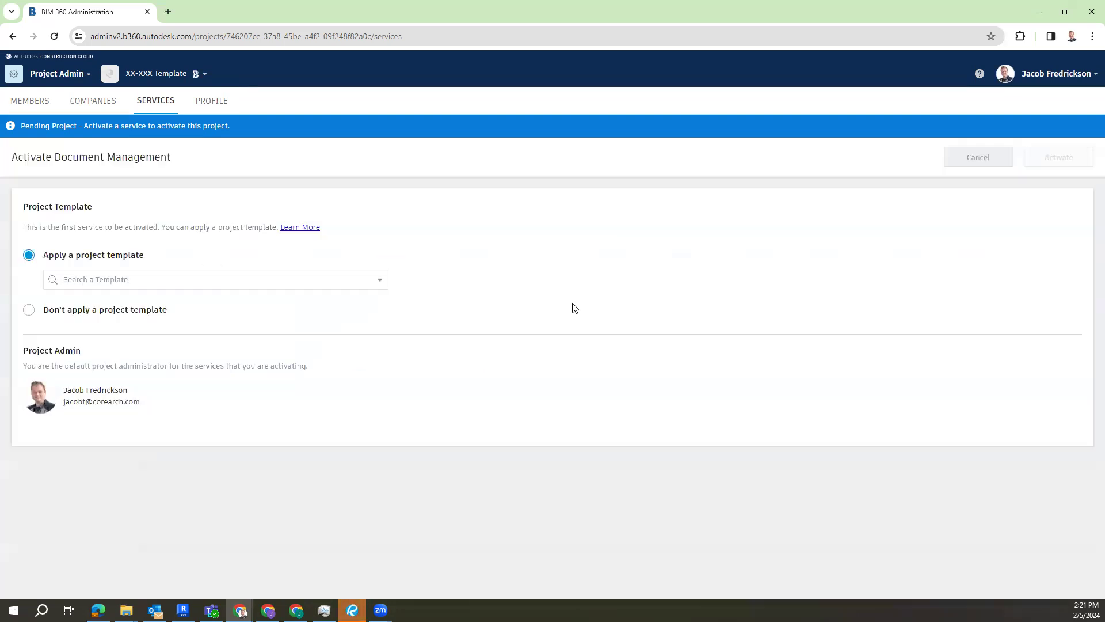
click(380, 281)
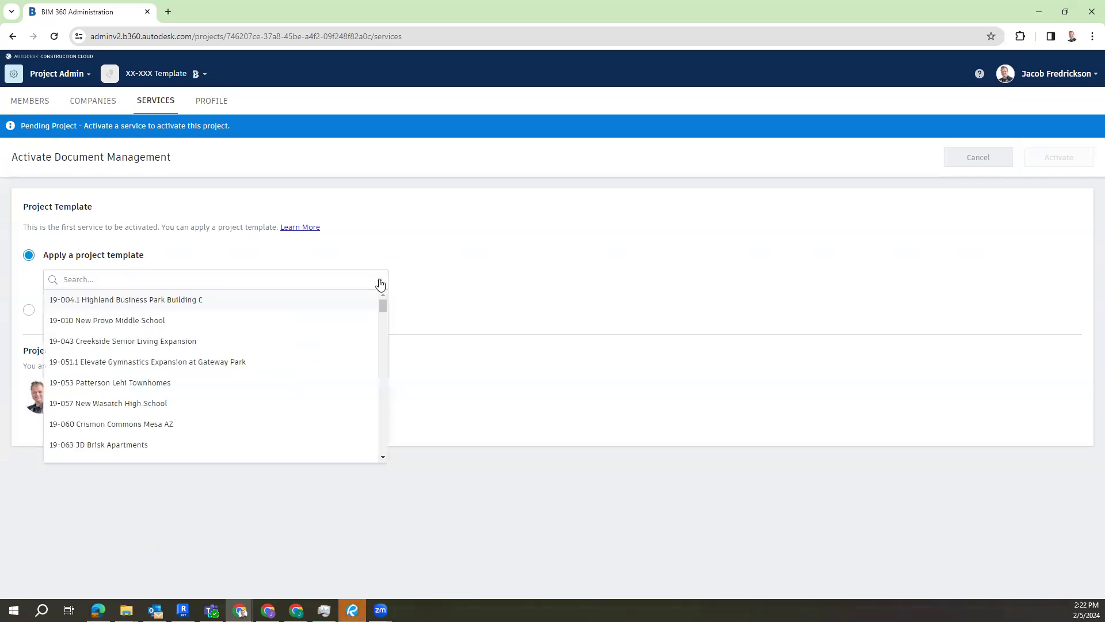
click(380, 282)
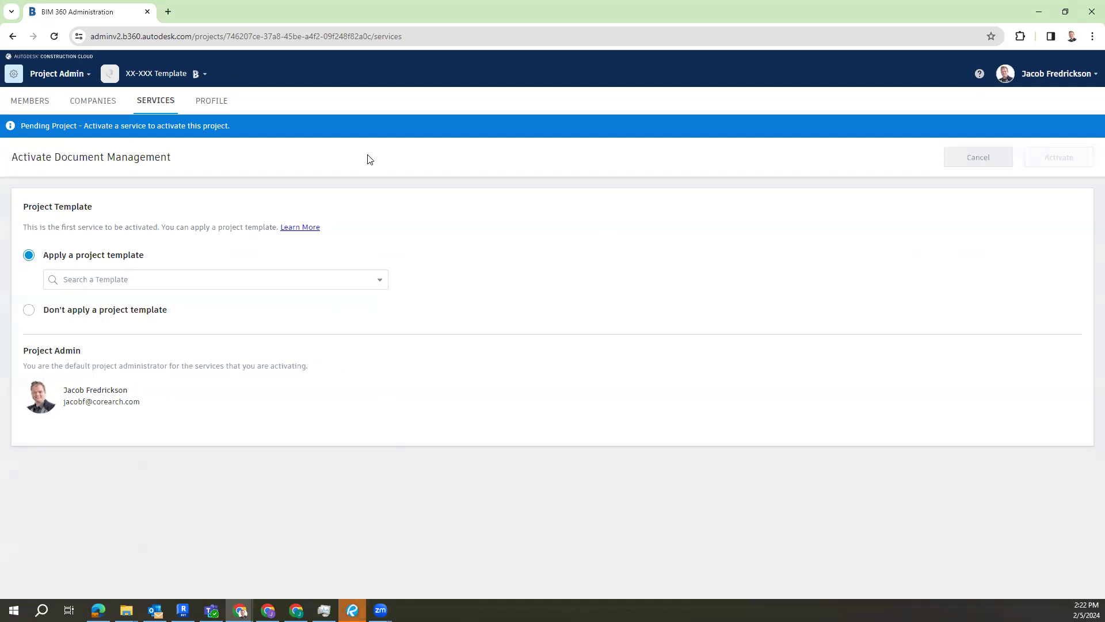
click(30, 311)
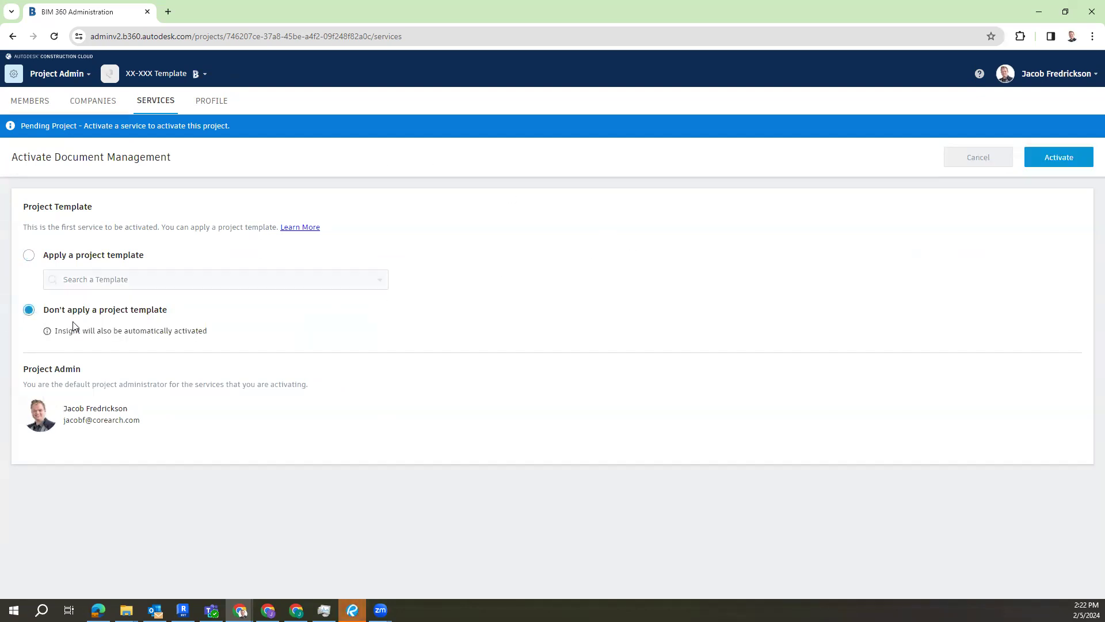
click(1084, 155)
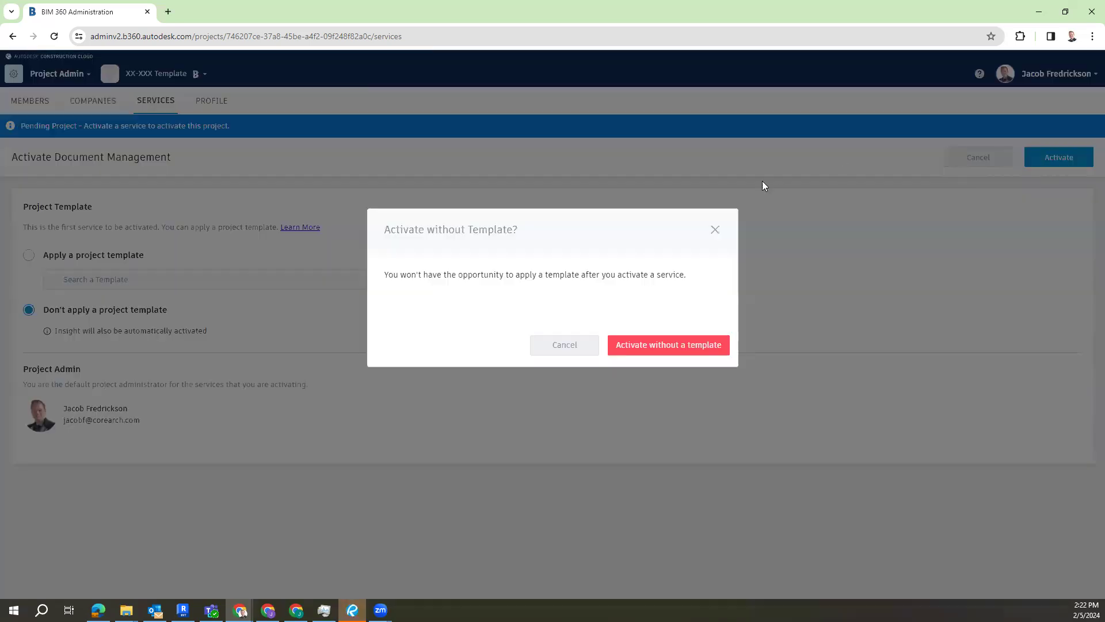
click(681, 356)
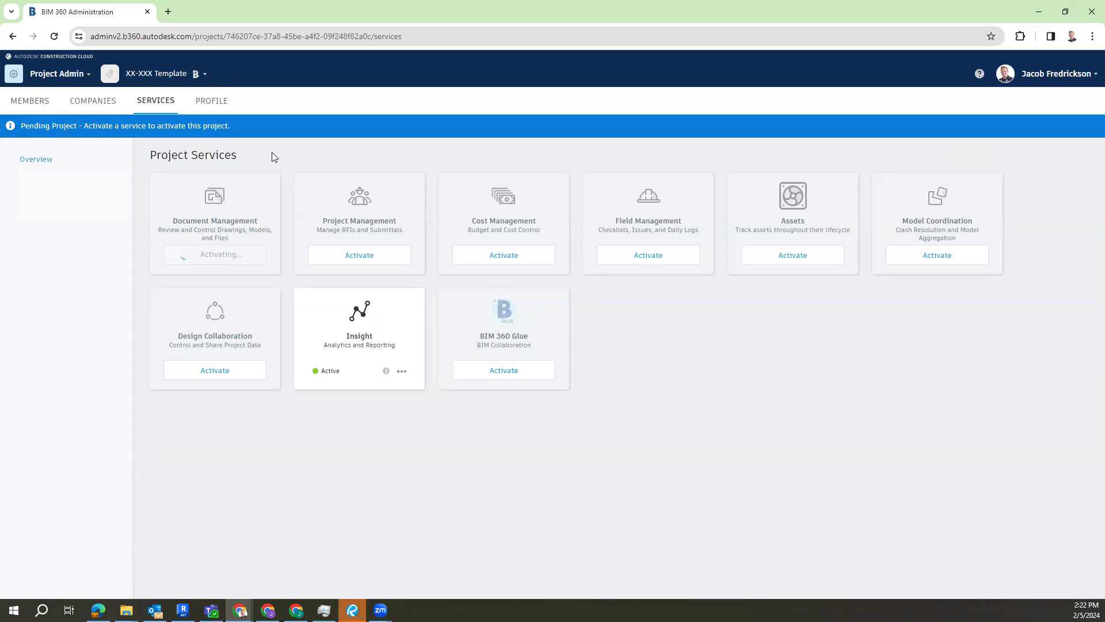
Step: Check which modules the project offers and reload the project services page
click(56, 81)
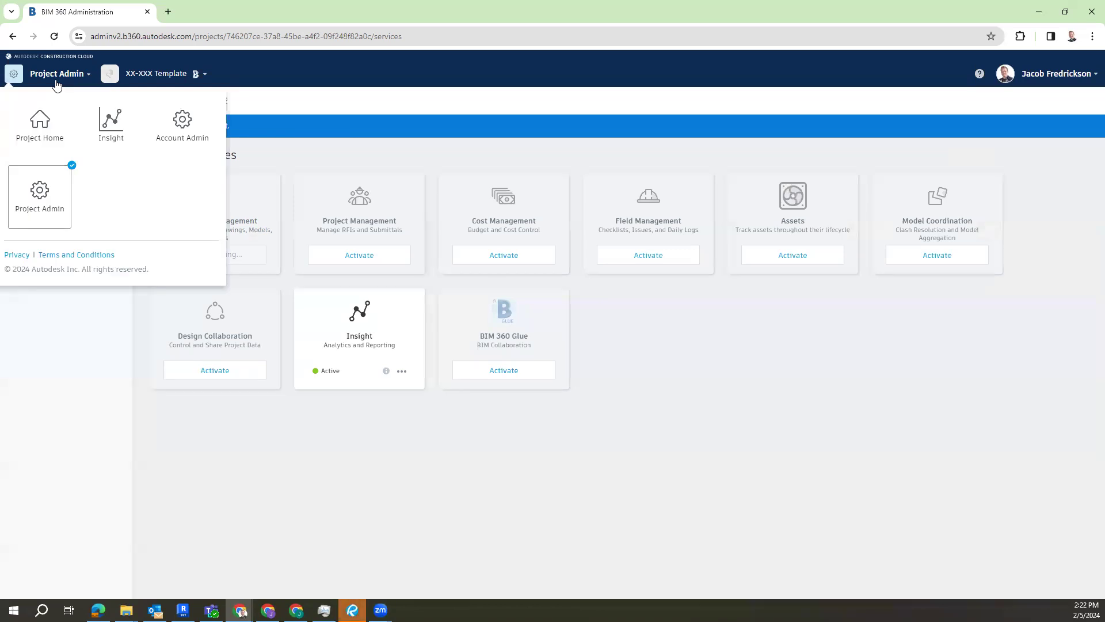
click(55, 82)
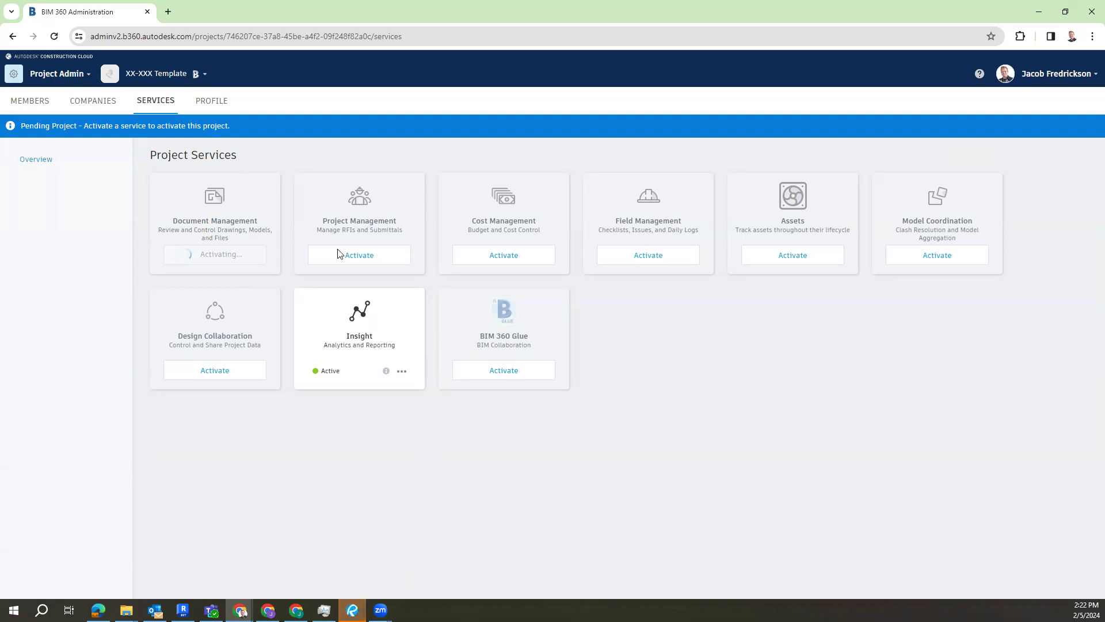
click(54, 36)
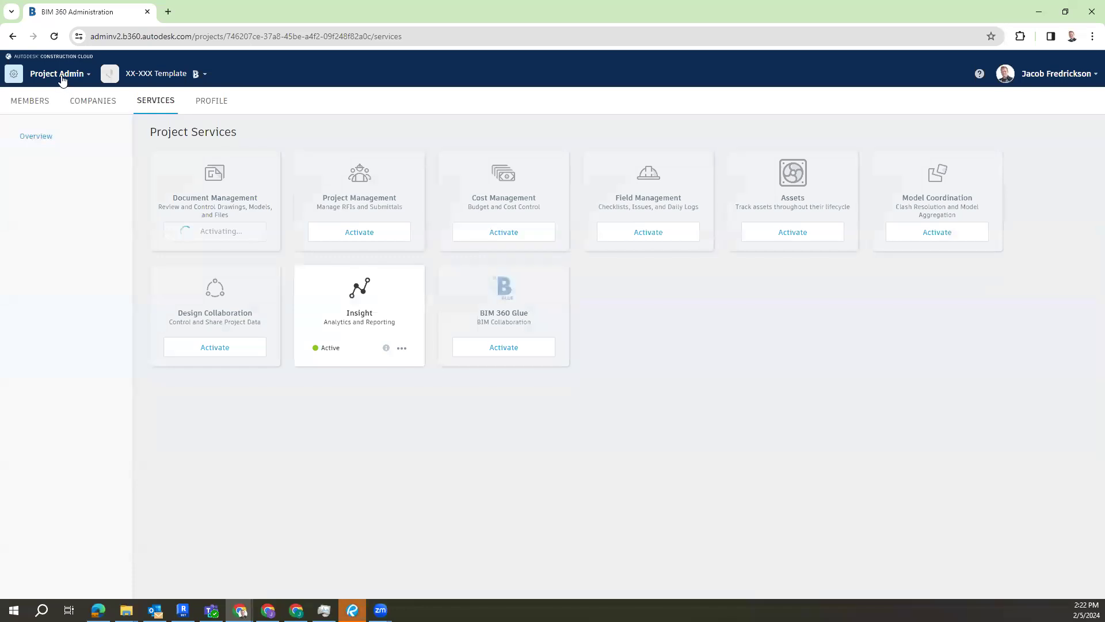
click(60, 73)
Step: Switch to Revit and open the publish settings of the Temple Arch model
click(183, 609)
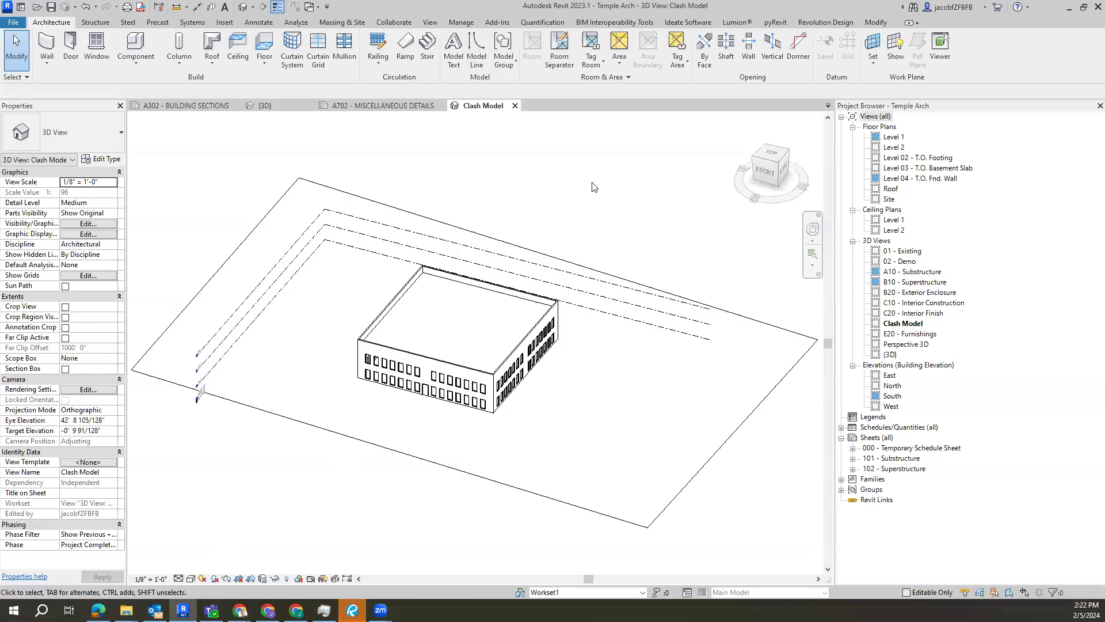
shift+middle_drag(484, 294, 588, 390)
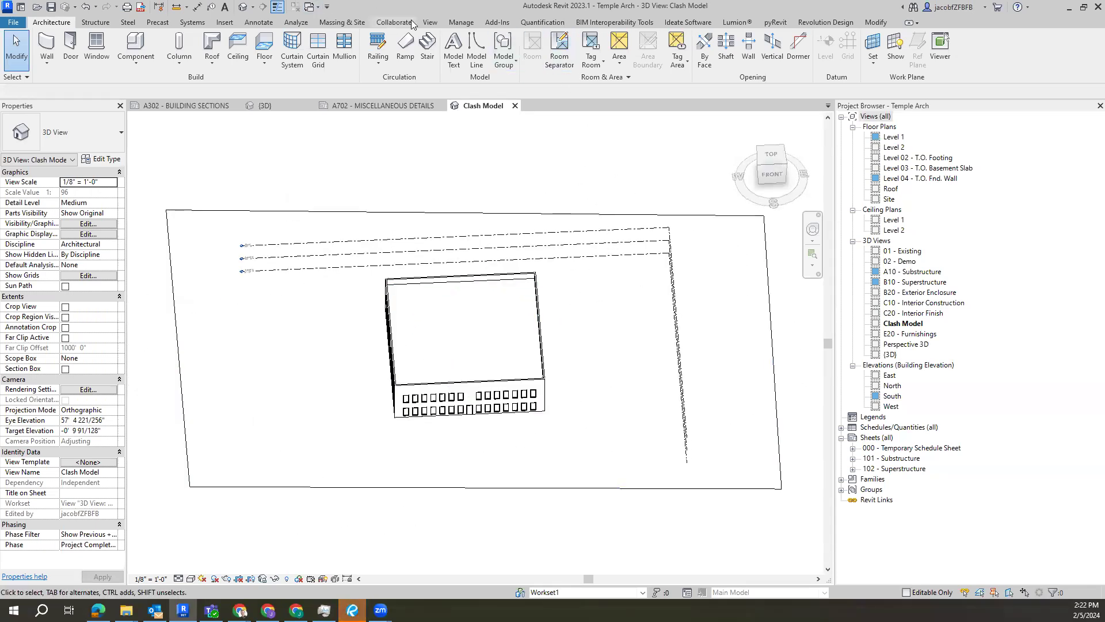
click(394, 22)
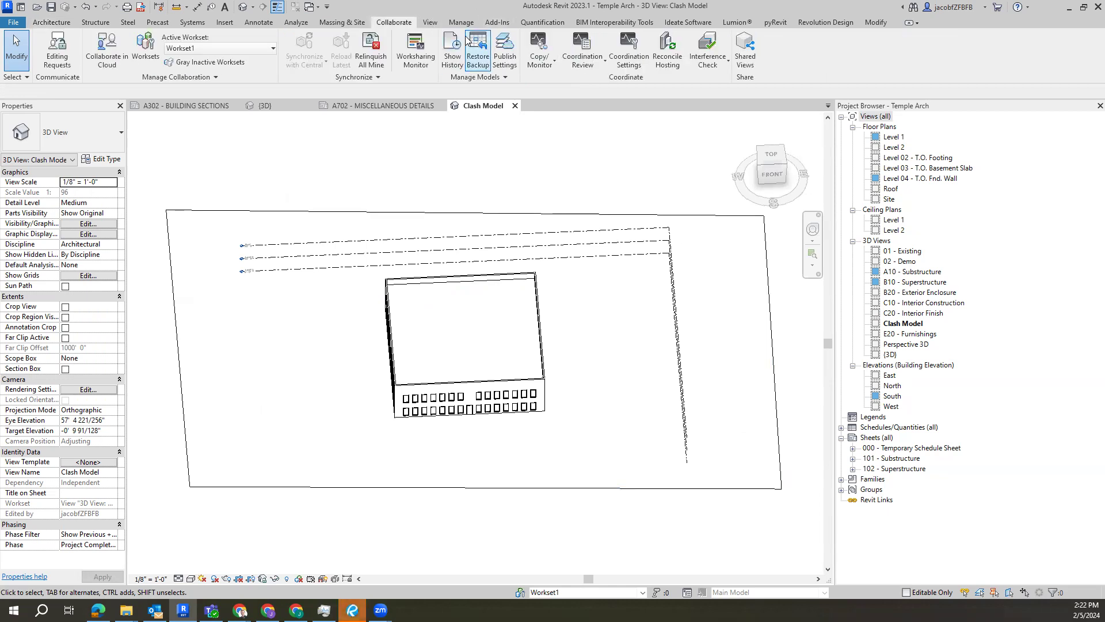
click(501, 46)
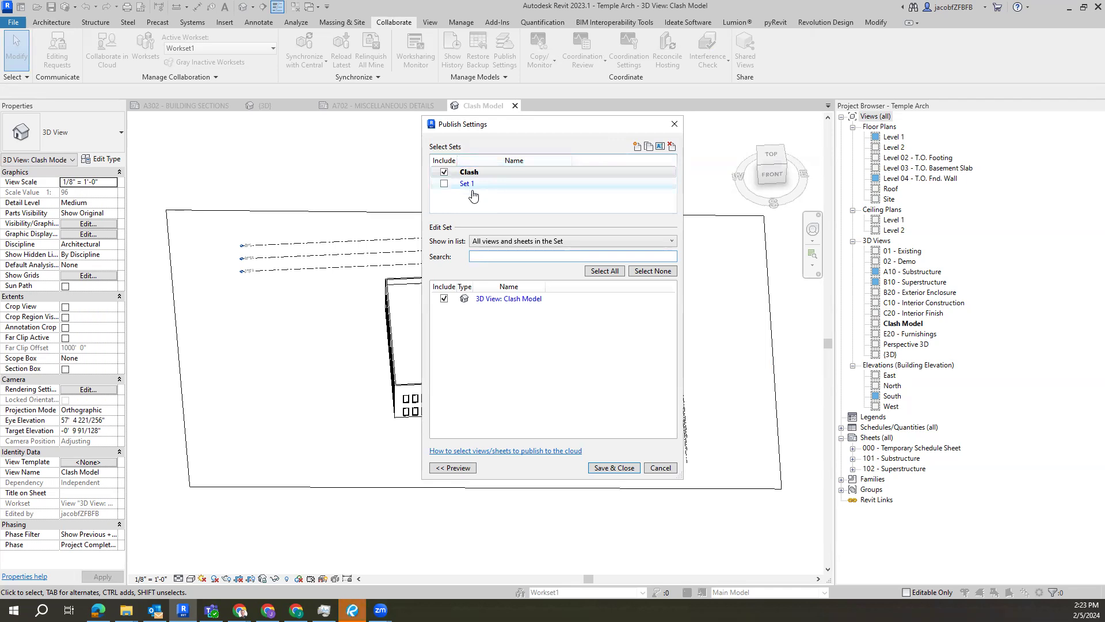
click(444, 175)
click(444, 184)
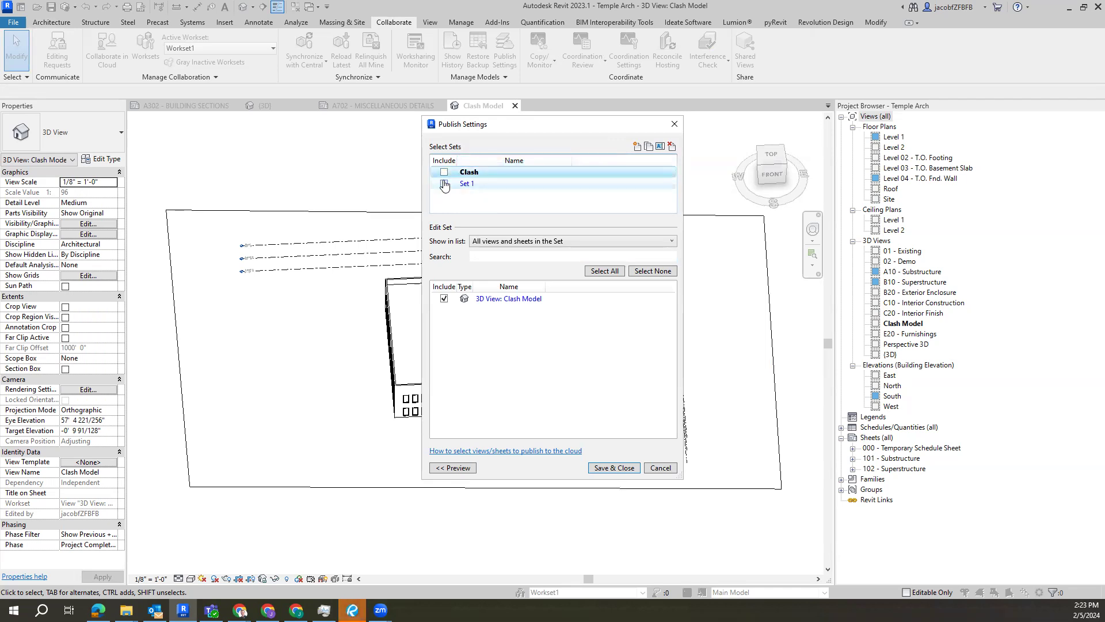
click(469, 184)
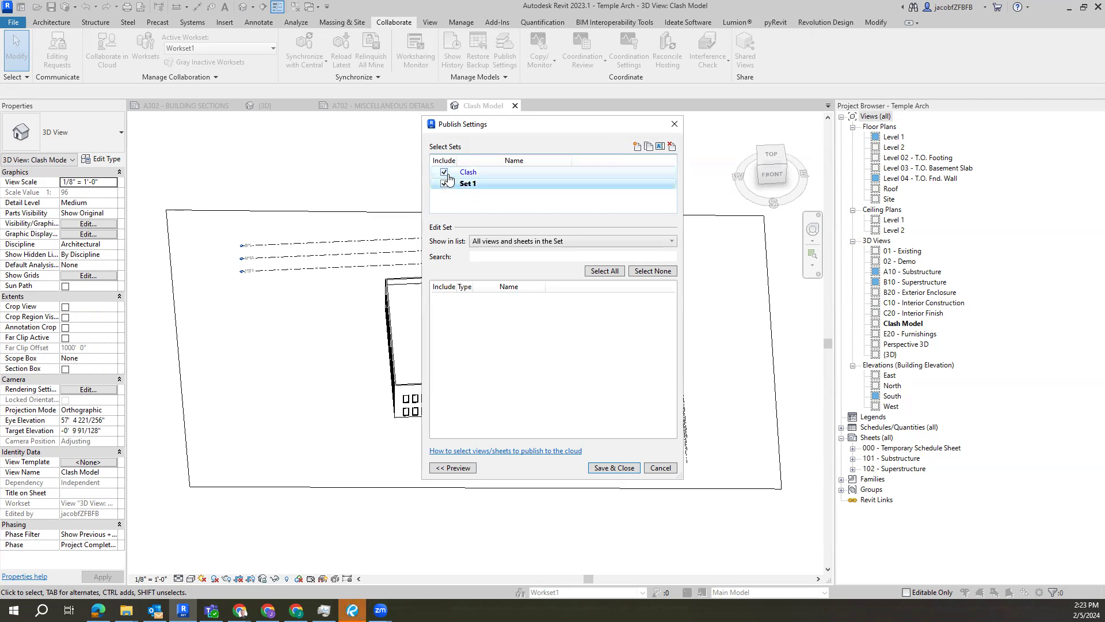
click(444, 172)
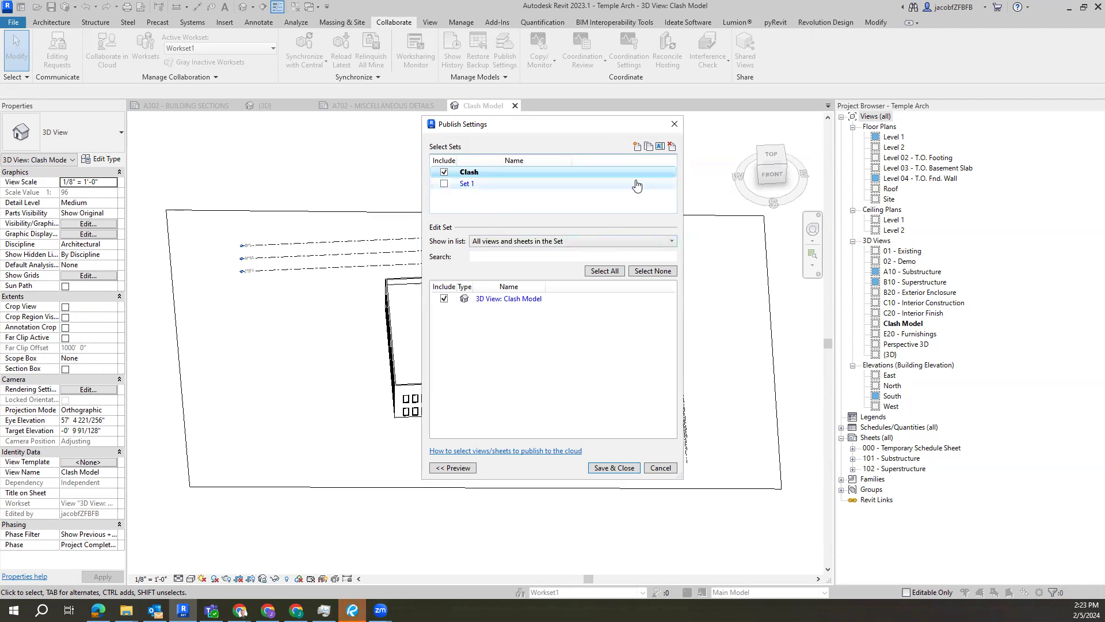
Step: Create a new publish set named "Sheets and 3d" and make it the only set included for publishing
click(637, 146)
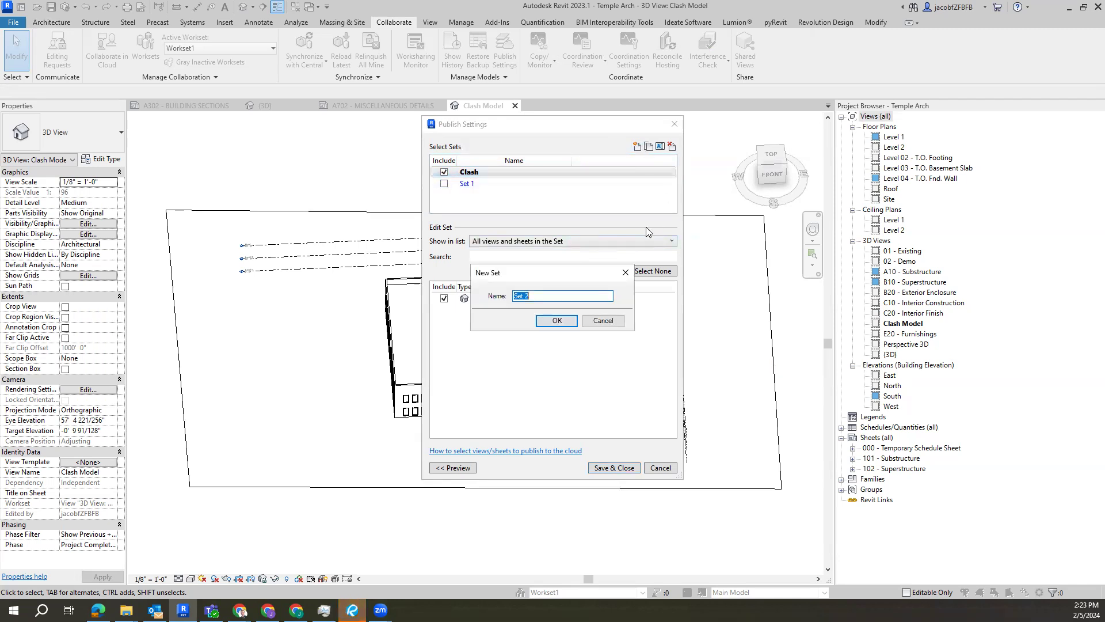
text(sheets and 3d)
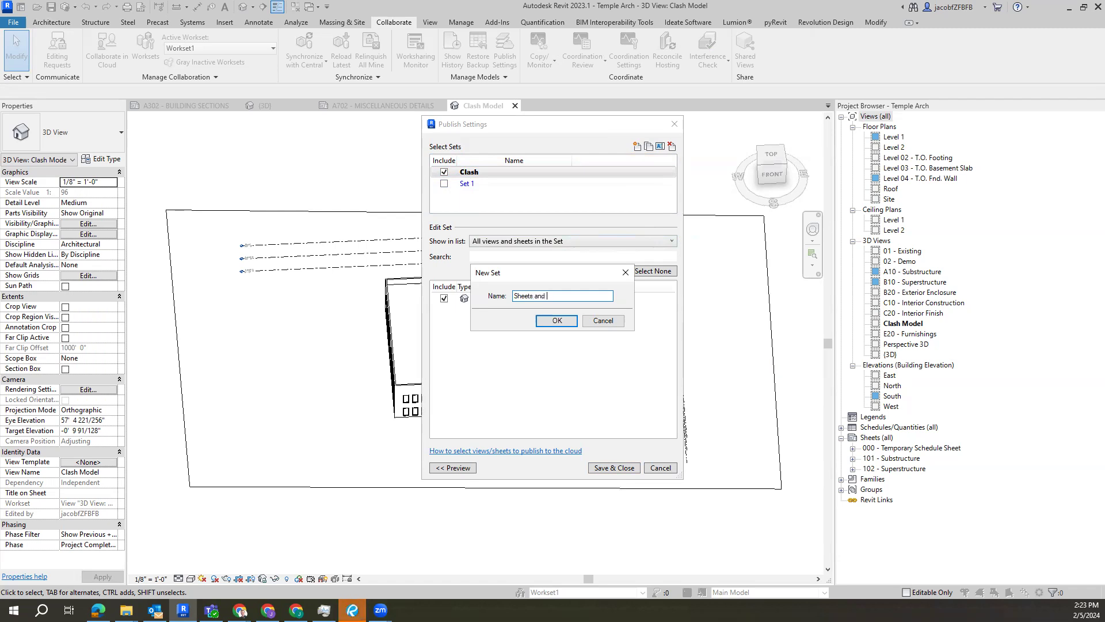
click(547, 322)
click(443, 195)
click(443, 196)
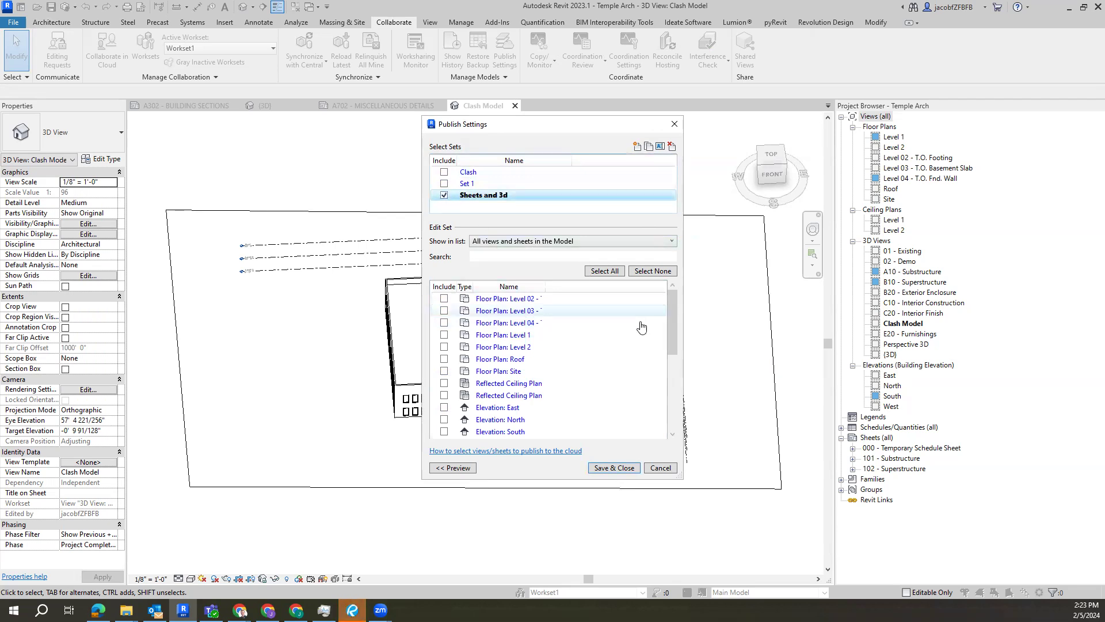
Step: Include the Level 1 floor and ceiling plans, all four elevations and the Clash Model 3D view in the set, and save the publish settings
click(443, 335)
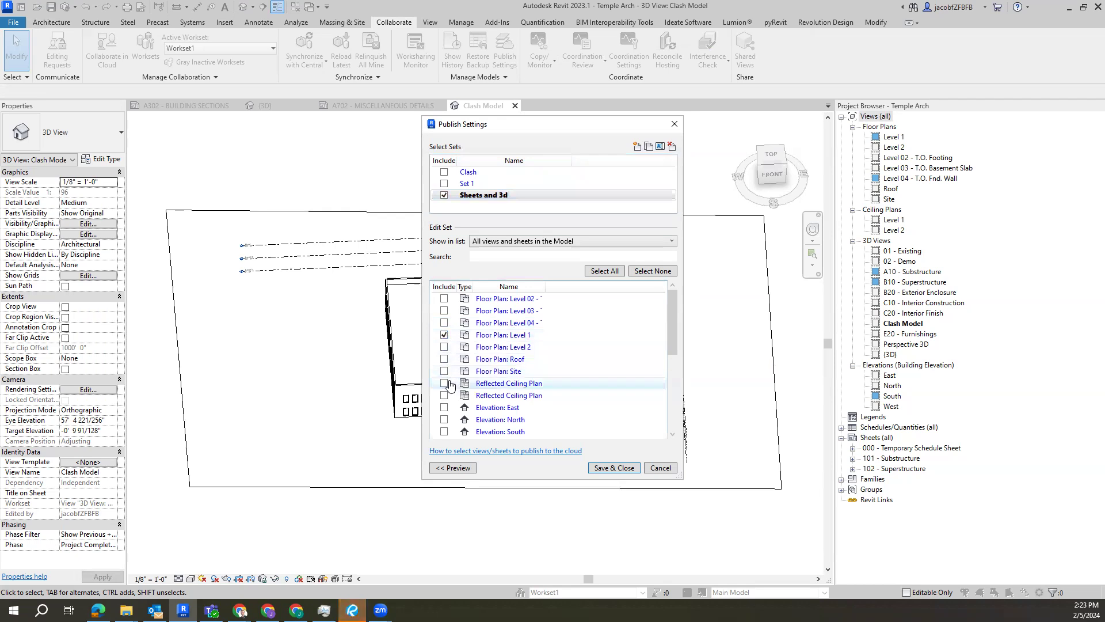
scroll(443, 380, down, 2)
click(444, 339)
click(444, 351)
click(443, 374)
scroll(496, 380, down, 3)
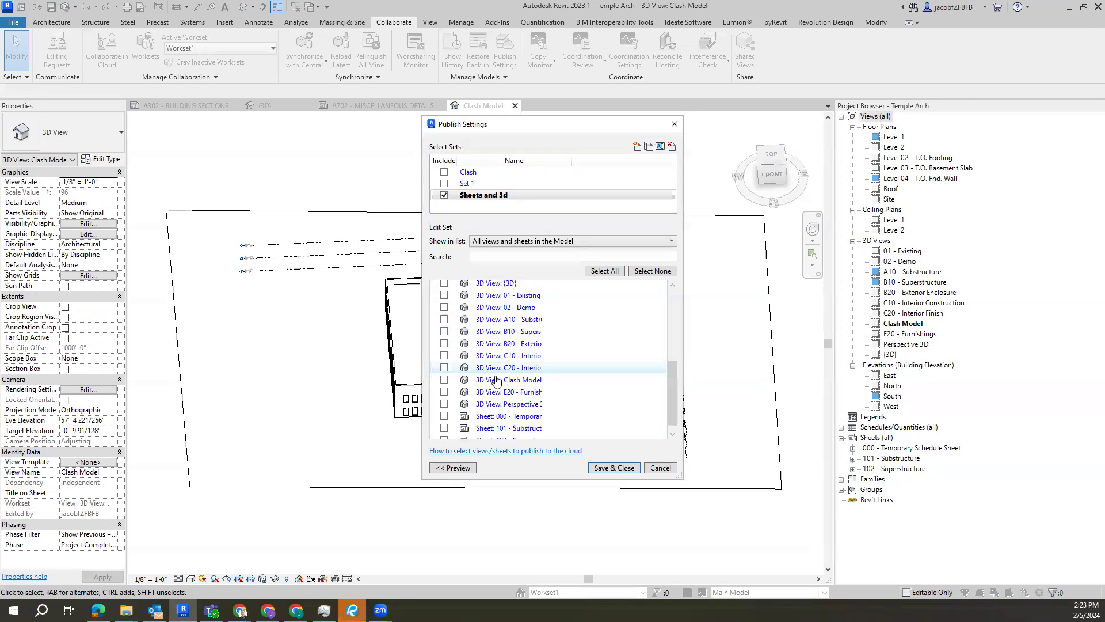
scroll(546, 390, up, 4)
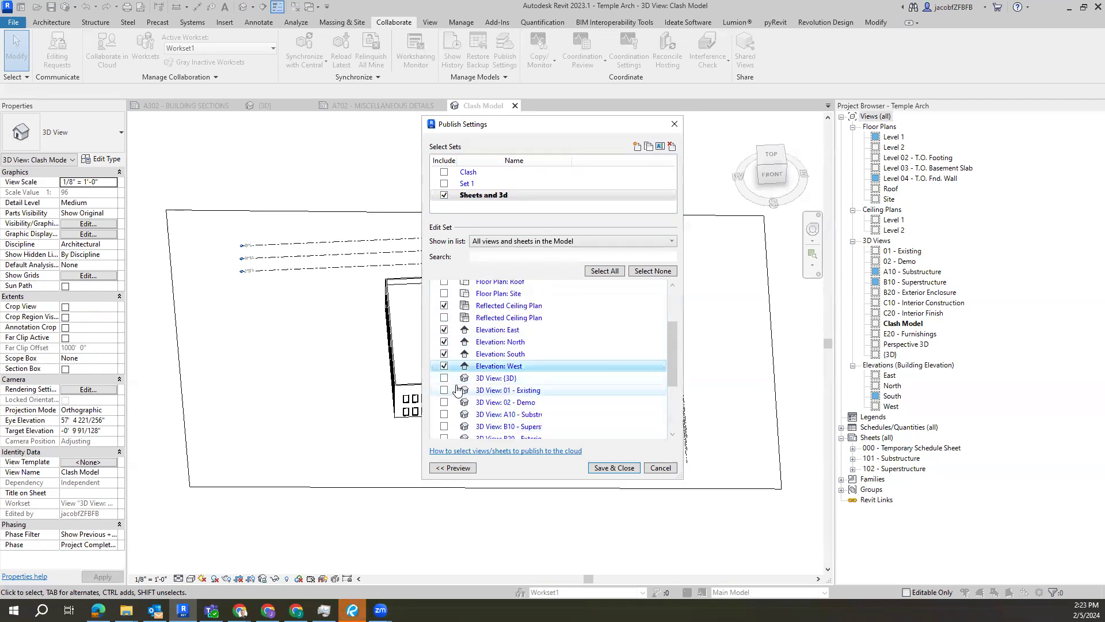
scroll(495, 384, down, 4)
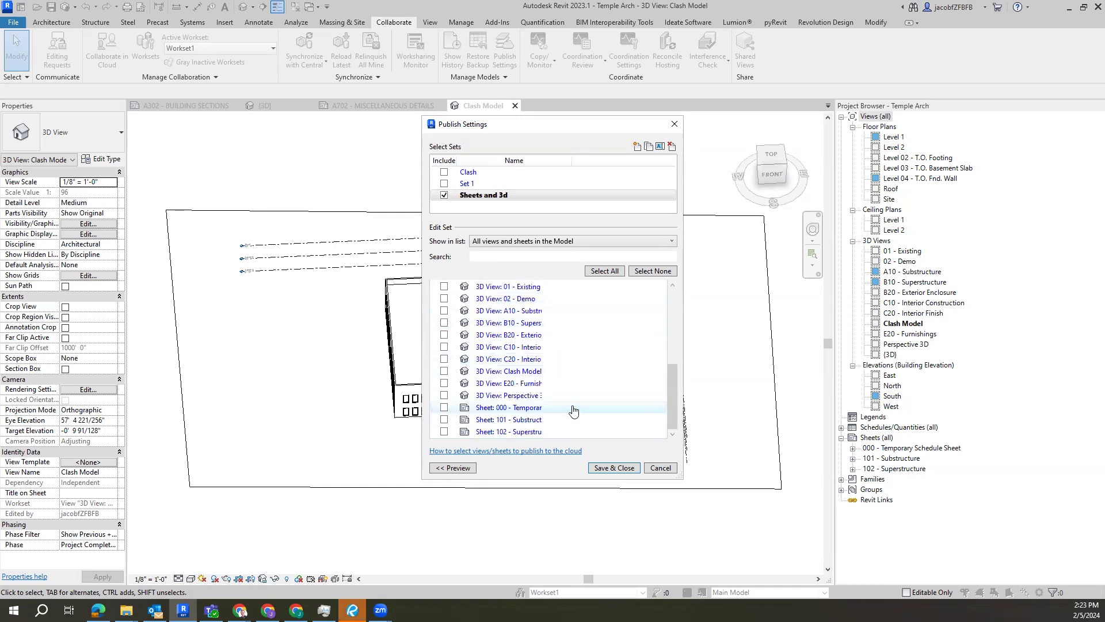
click(443, 371)
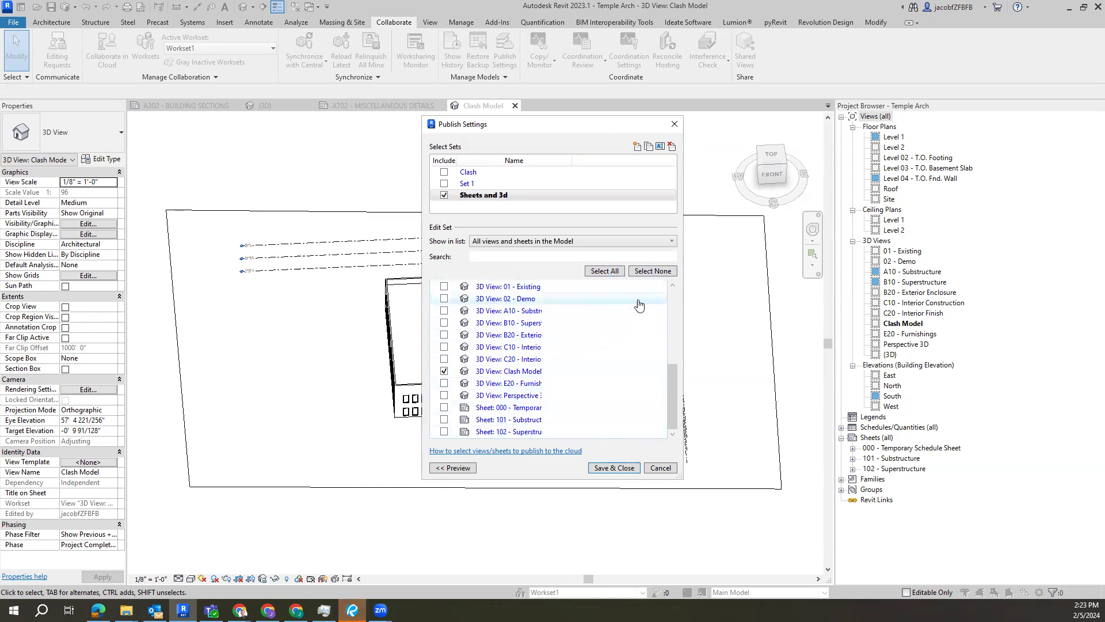
click(614, 467)
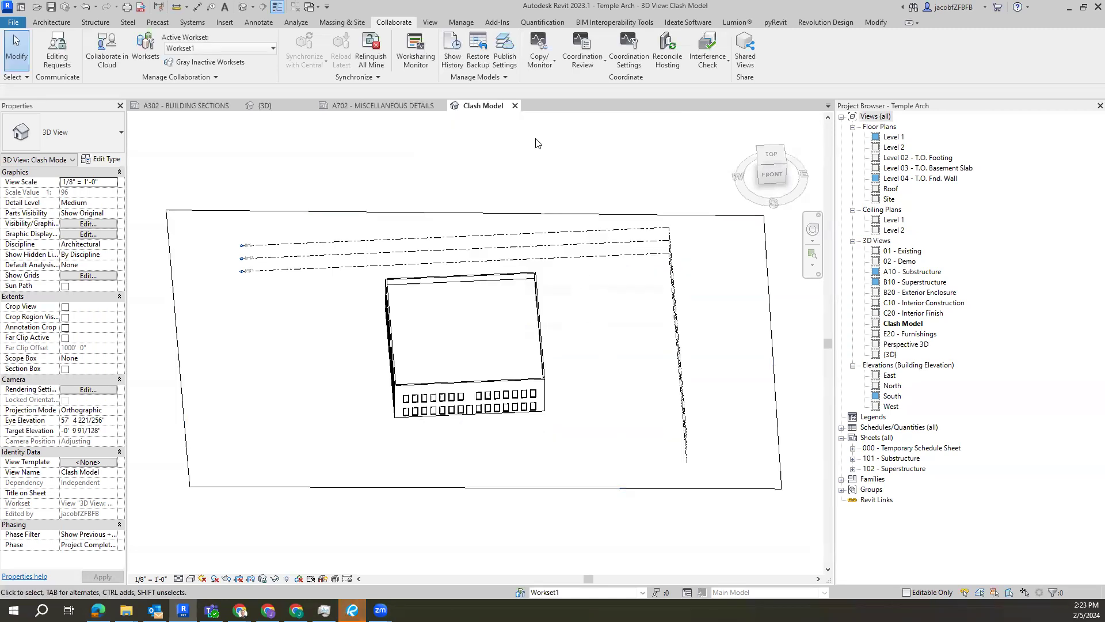
Step: Review the views saved in the Sheets and 3d publish set and the model's worksets
click(505, 53)
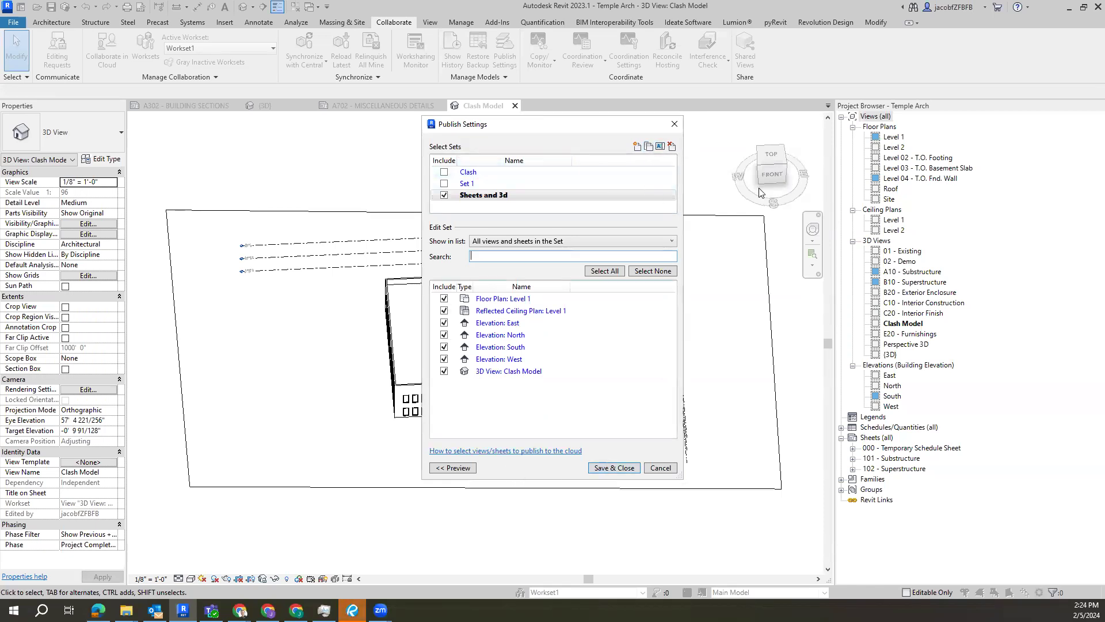
click(613, 469)
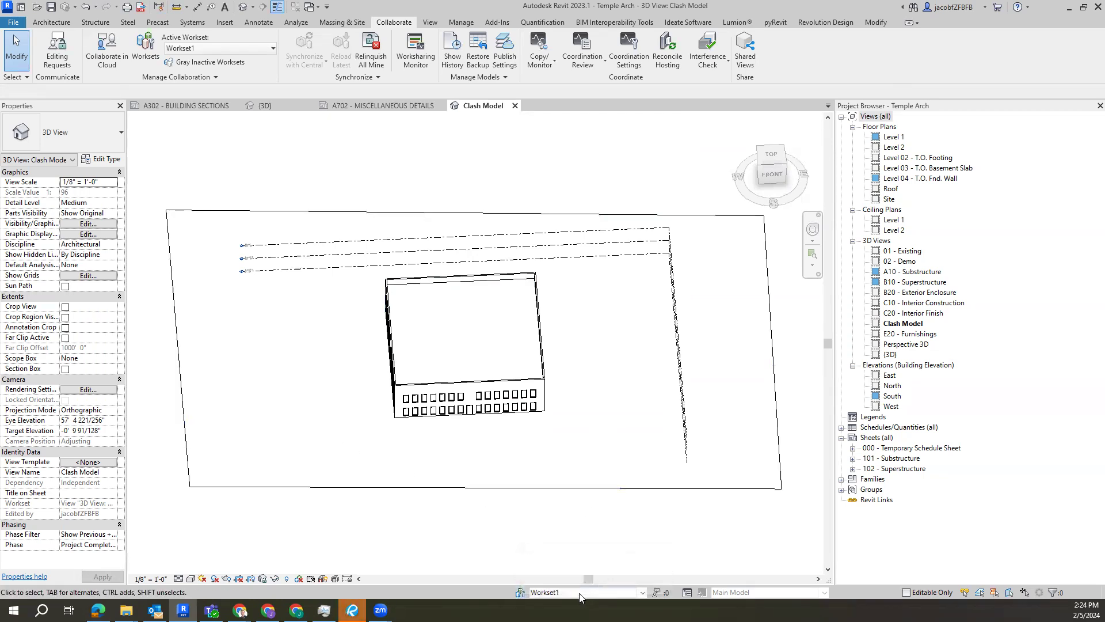
click(522, 595)
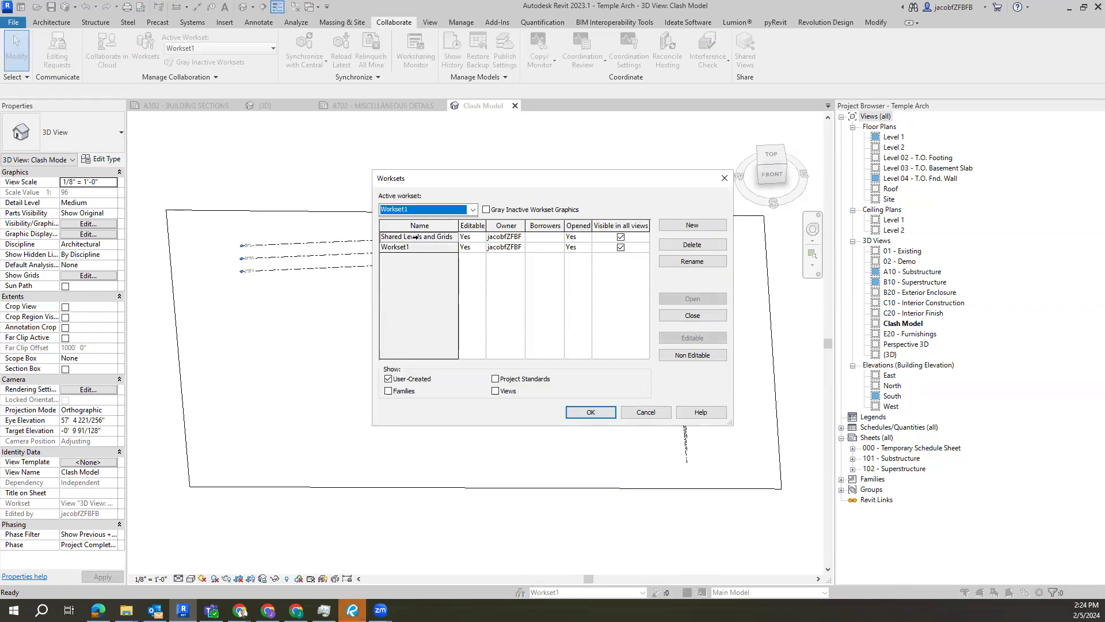
click(724, 178)
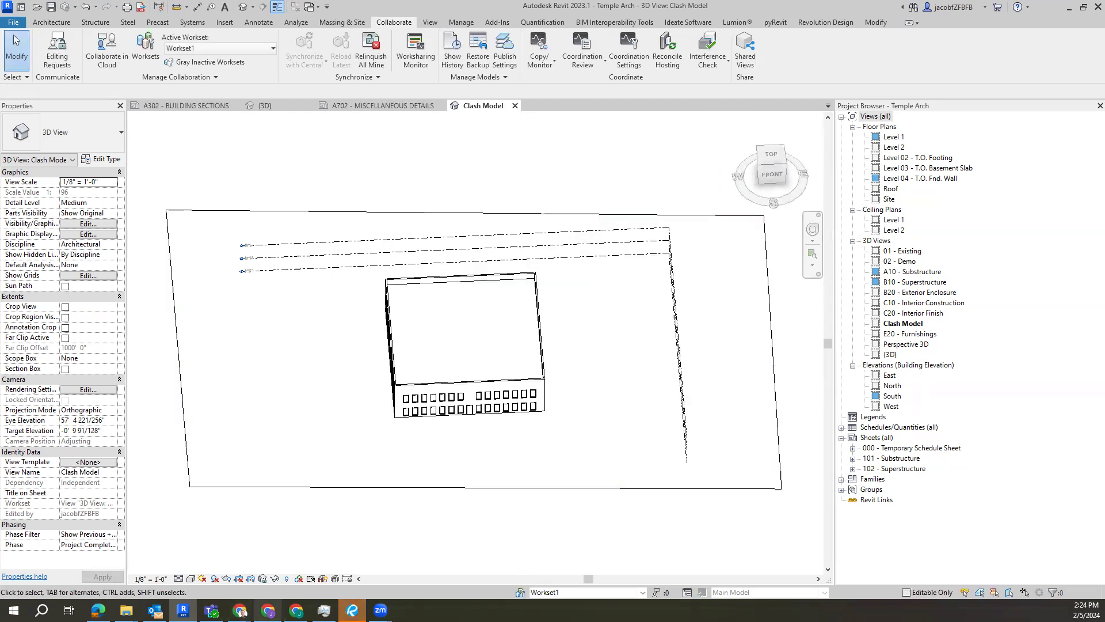
Step: Switch back to BIM 360 Administration in Chrome, reload the project services page and open the project's Document Management module
mouse_move(241, 611)
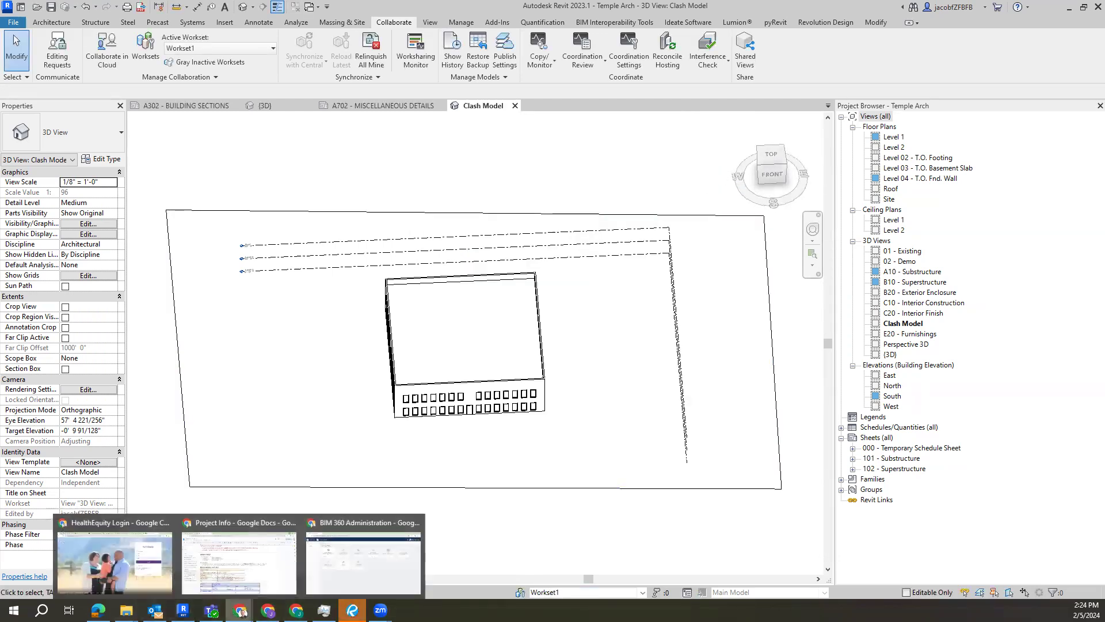
click(376, 557)
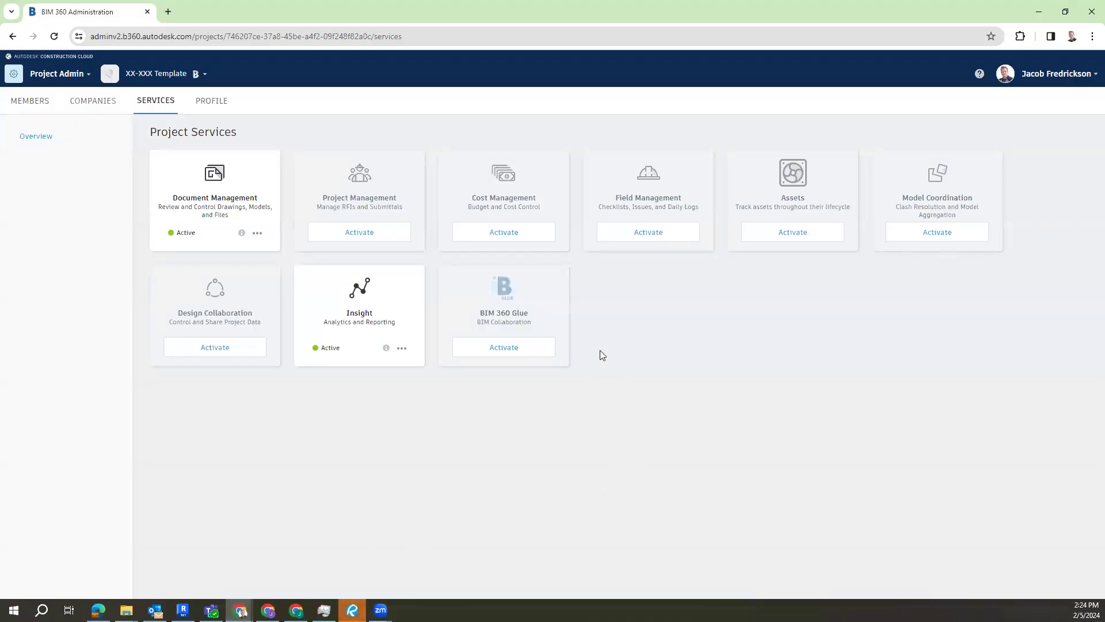
click(67, 80)
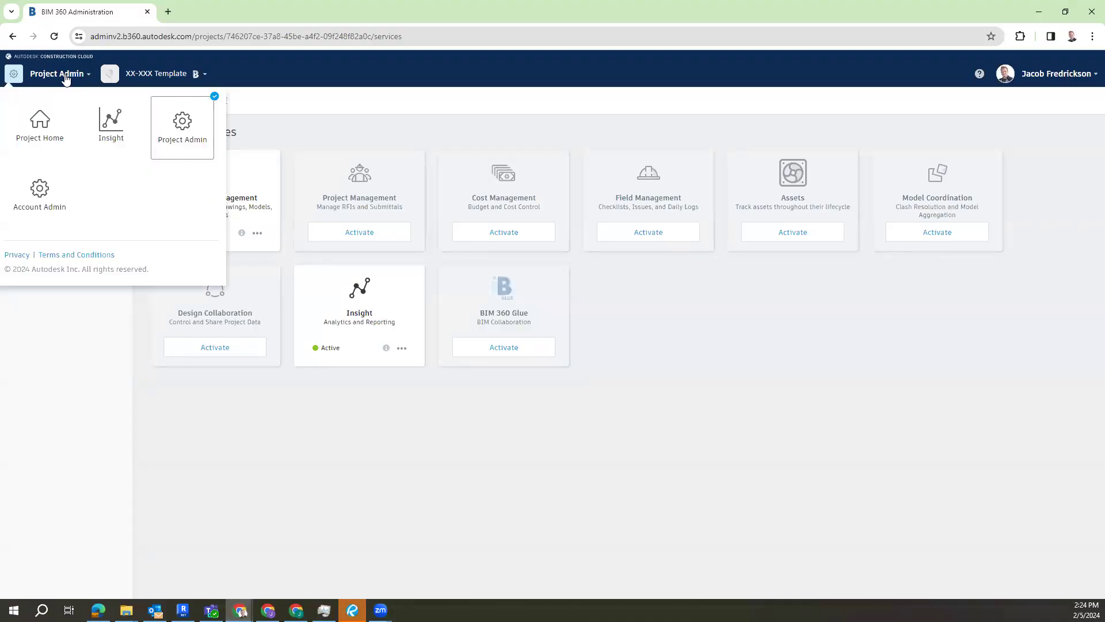
click(72, 78)
click(54, 36)
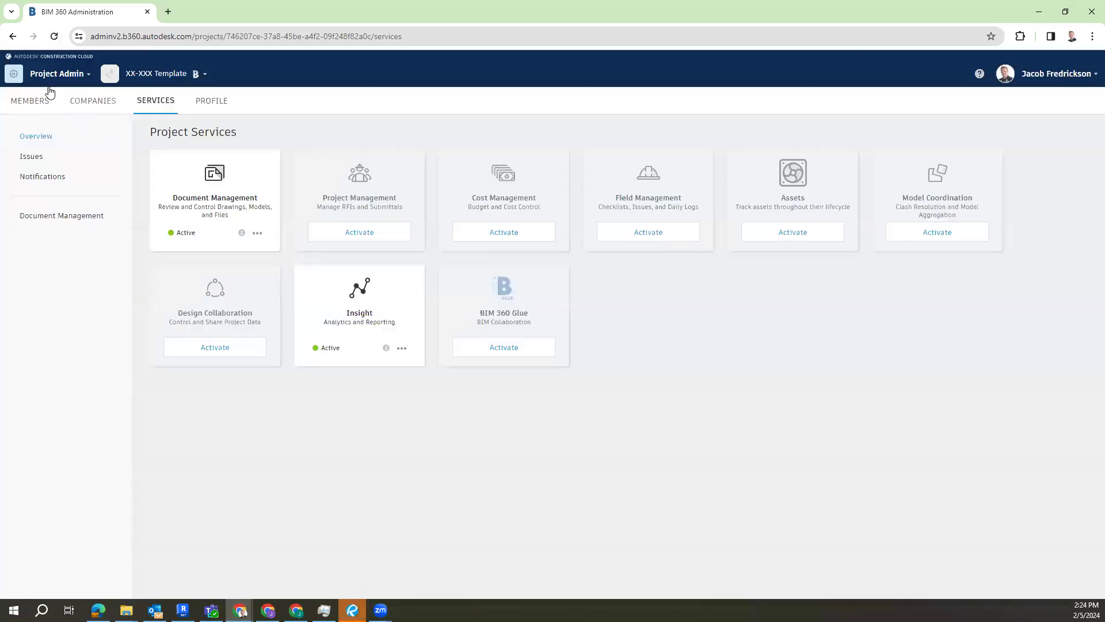
click(44, 75)
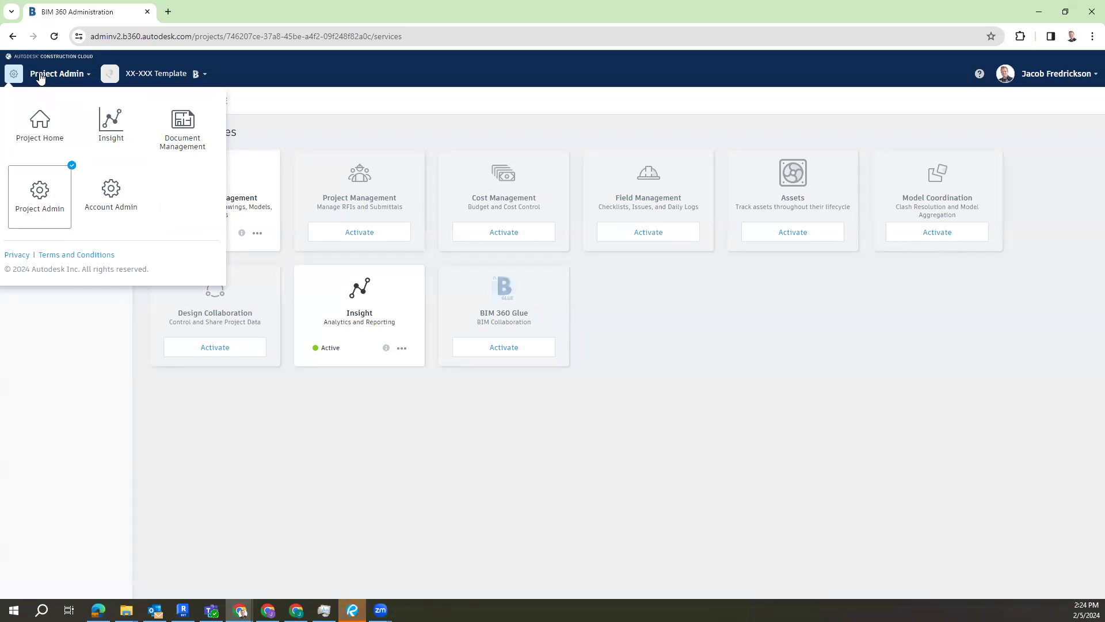
click(165, 126)
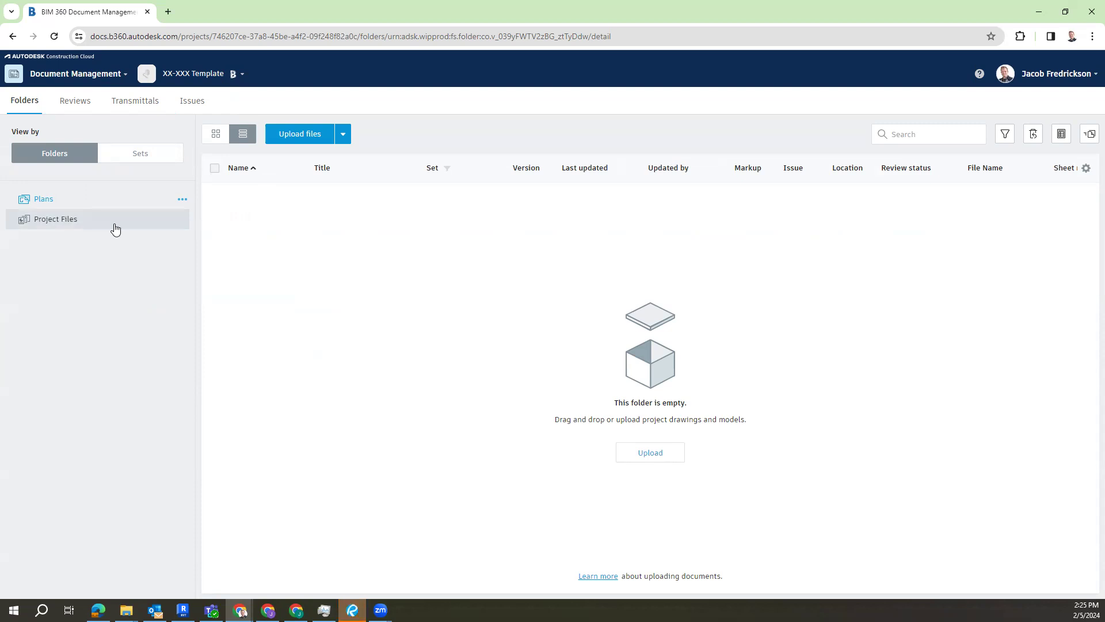
Step: Create a subfolder named Architectural in the Project Files folder
click(115, 229)
click(180, 221)
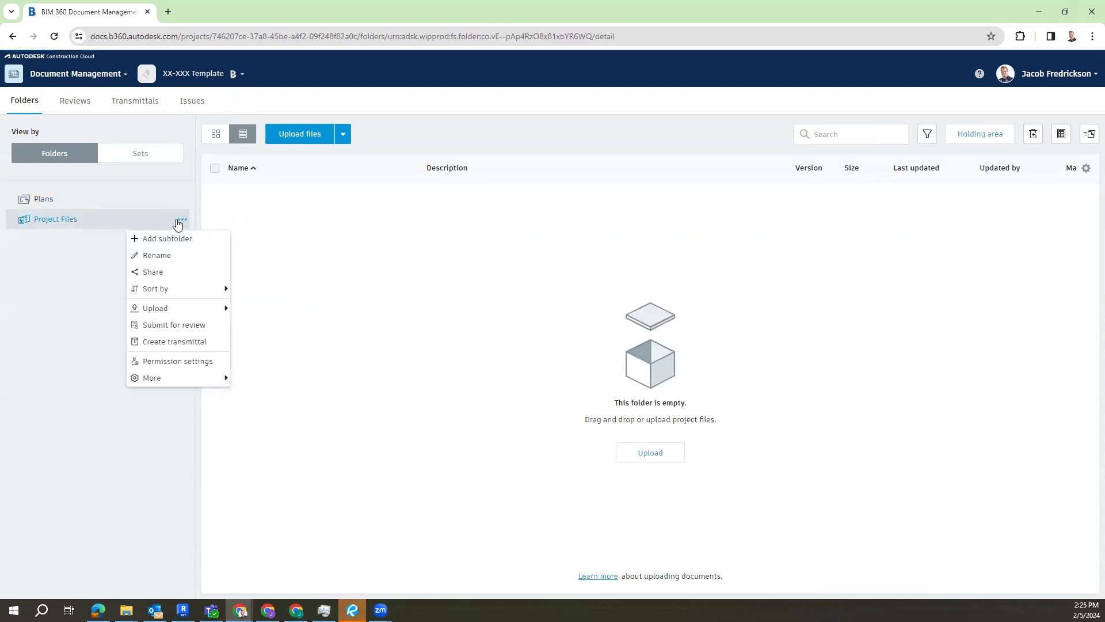
click(200, 240)
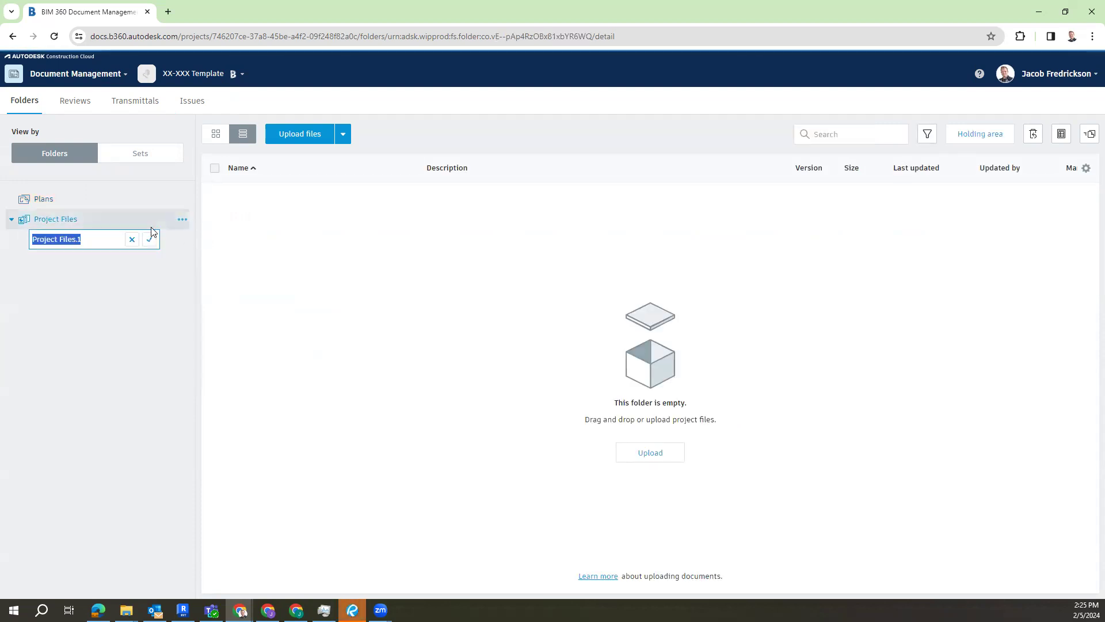
text(Arc)
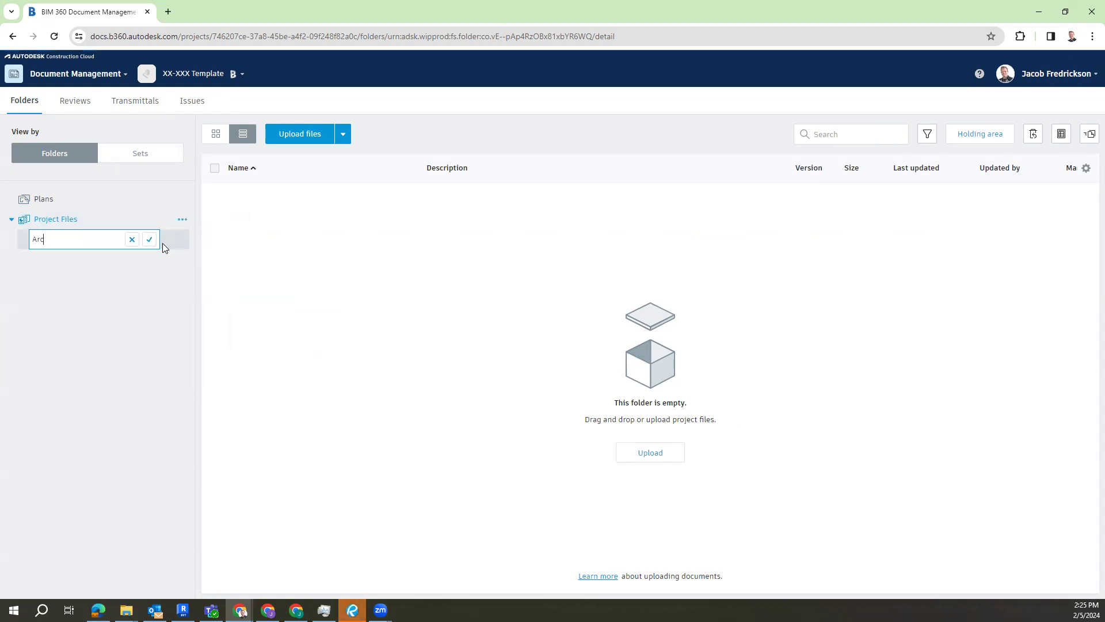
text(hitectural)
click(150, 239)
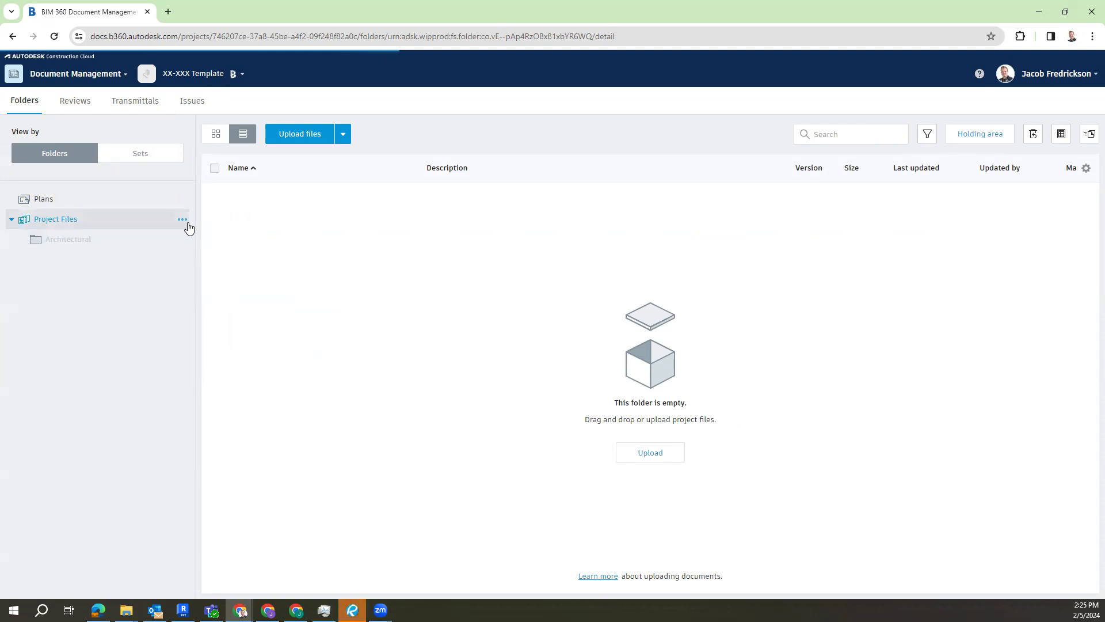
Step: Create a subfolder named Structural in the Project Files folder
click(184, 222)
click(185, 238)
text(Structur)
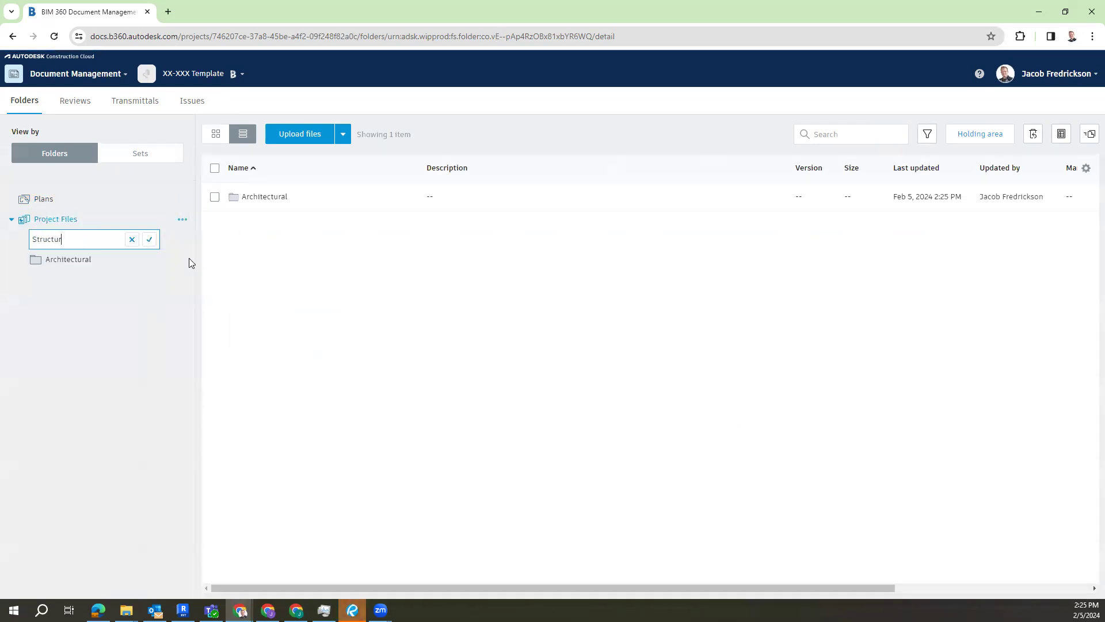
text(al)
click(149, 240)
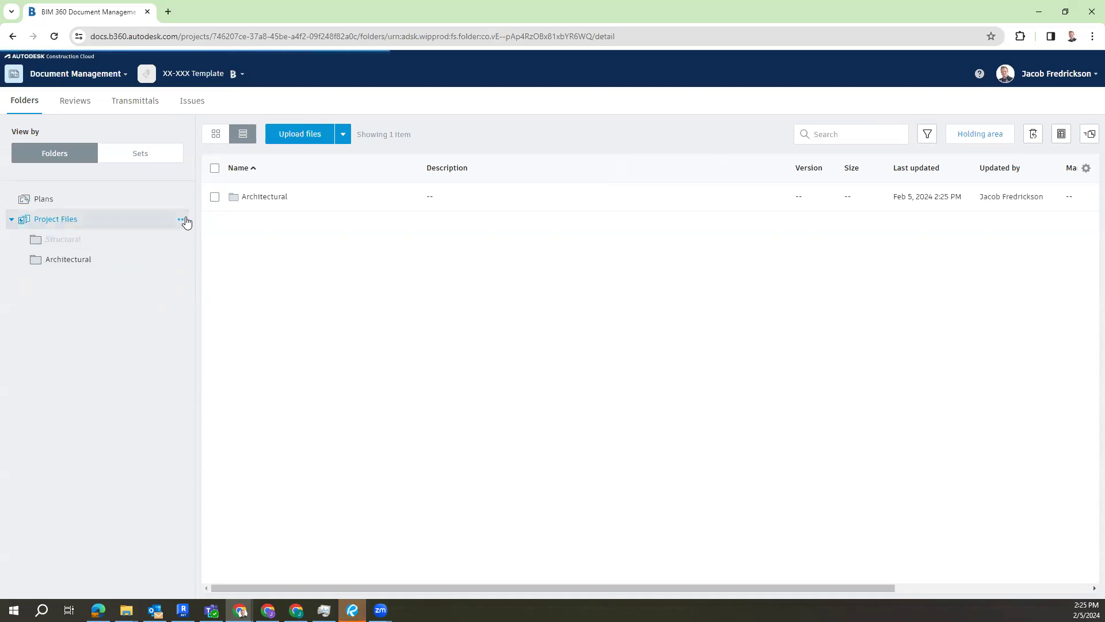
Step: Create a subfolder named Mechanical in the Project Files folder
click(183, 220)
click(172, 239)
text(Mechanical)
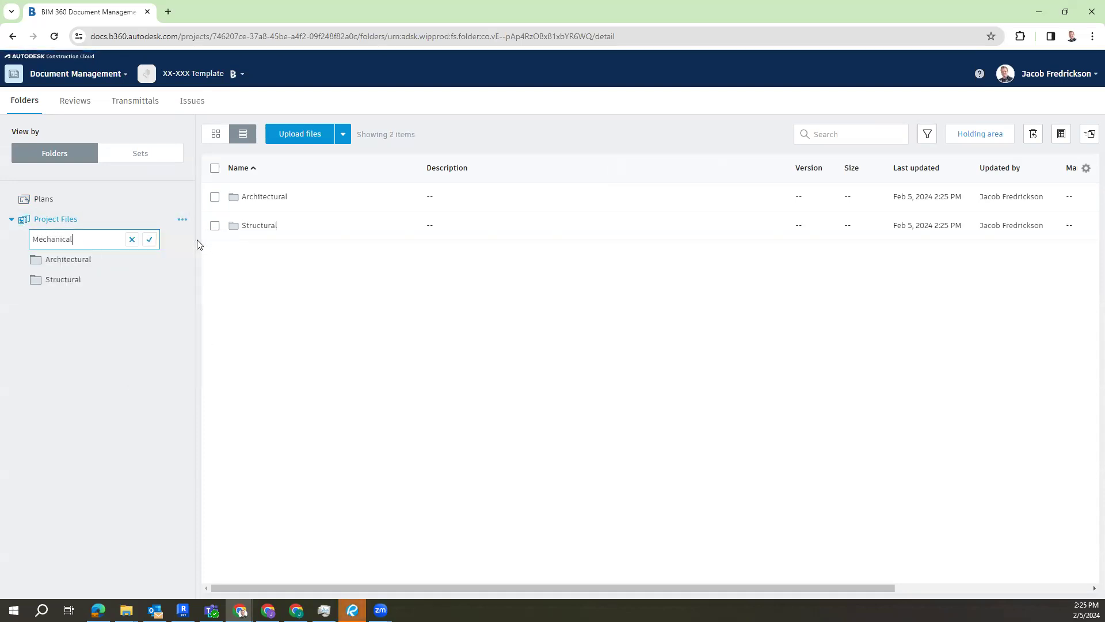
click(149, 240)
Step: Create a subfolder named Electrical in the Project Files folder
click(182, 219)
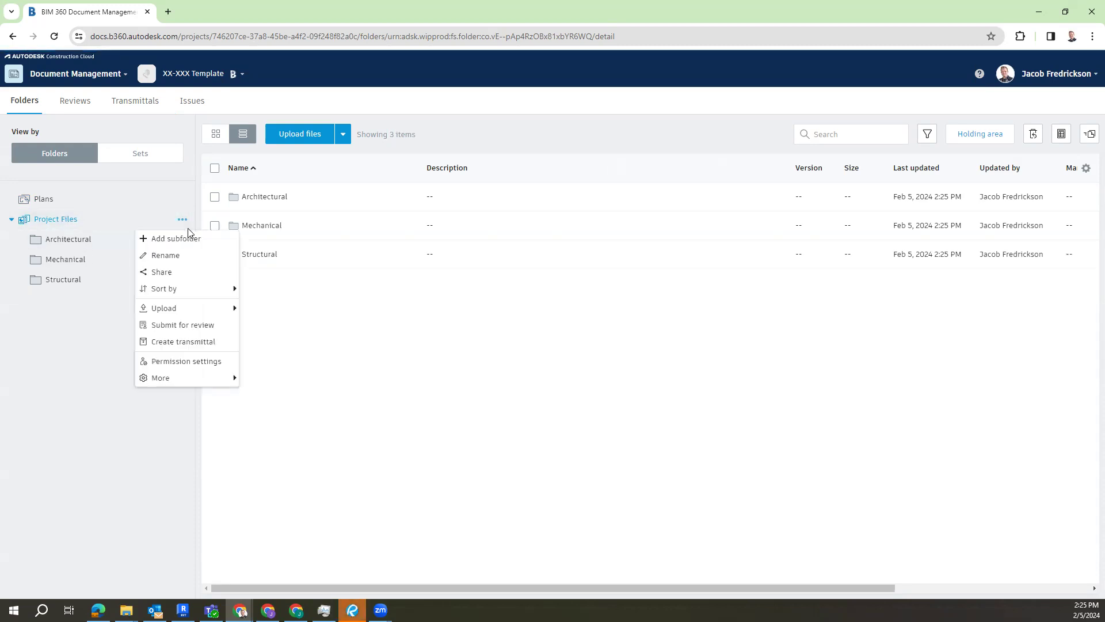
click(194, 239)
text(Electrical)
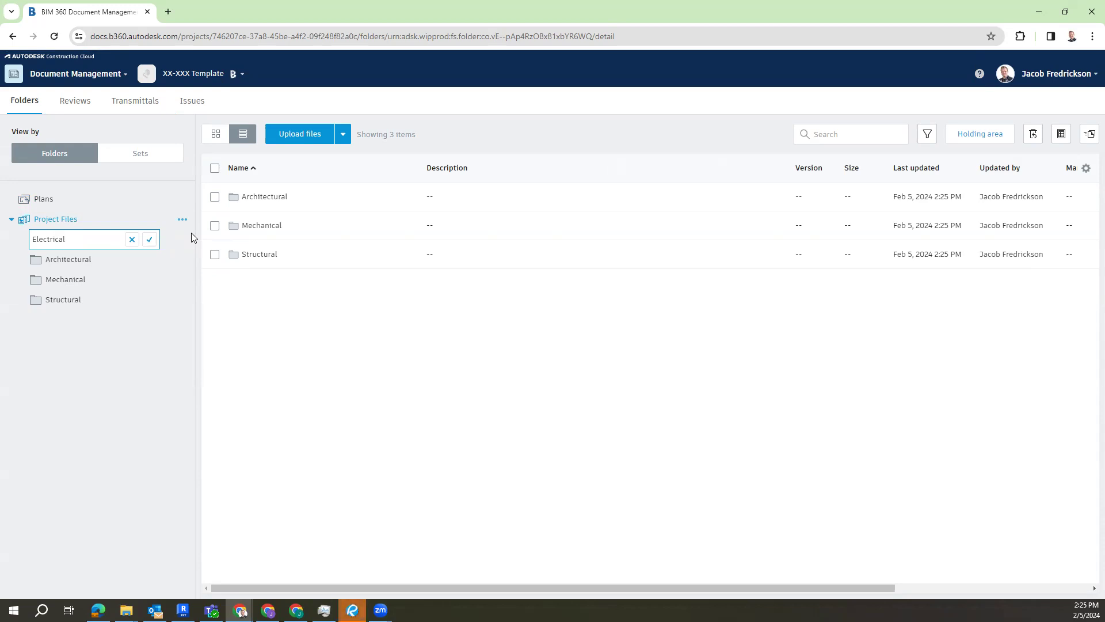
click(151, 240)
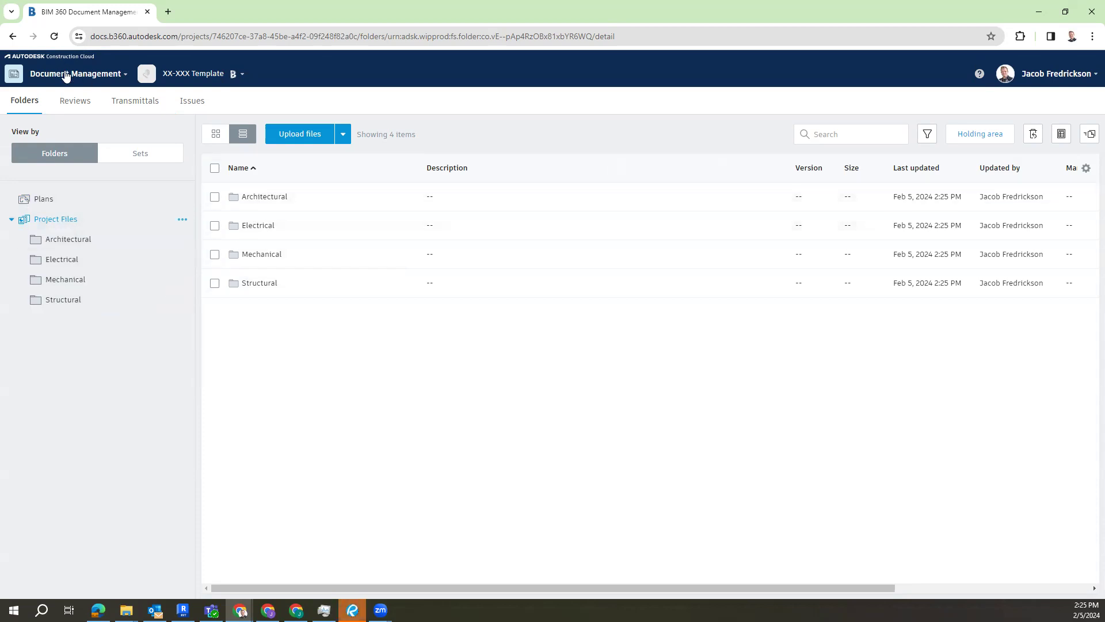
Step: Go to the project's member administration, start adding members, and search for and select the CORE Architecture colleague
click(64, 74)
click(50, 183)
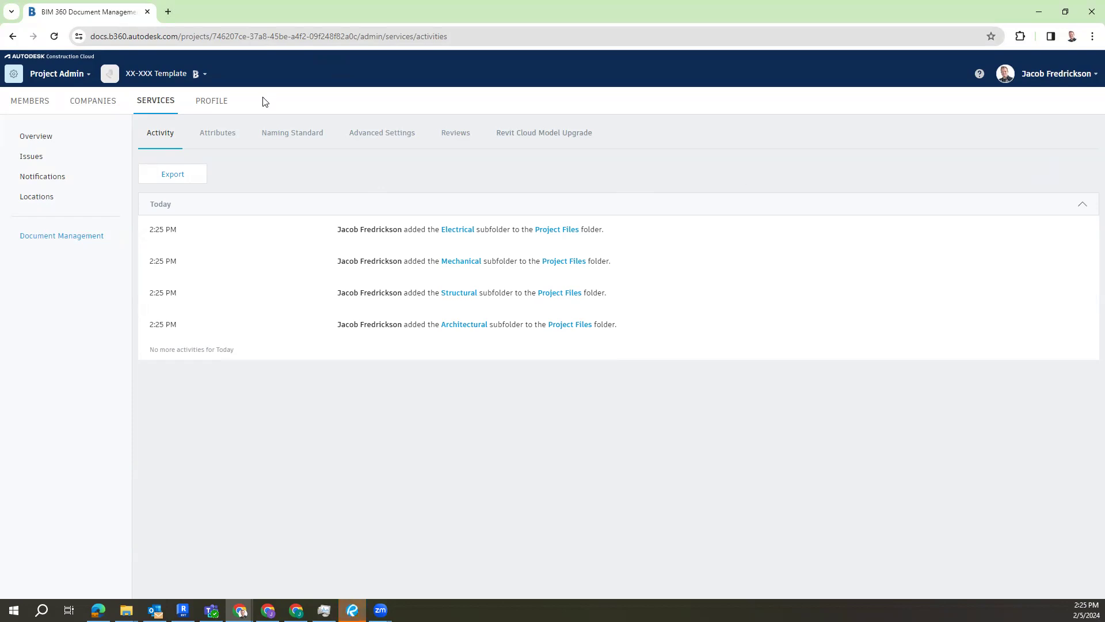
click(30, 103)
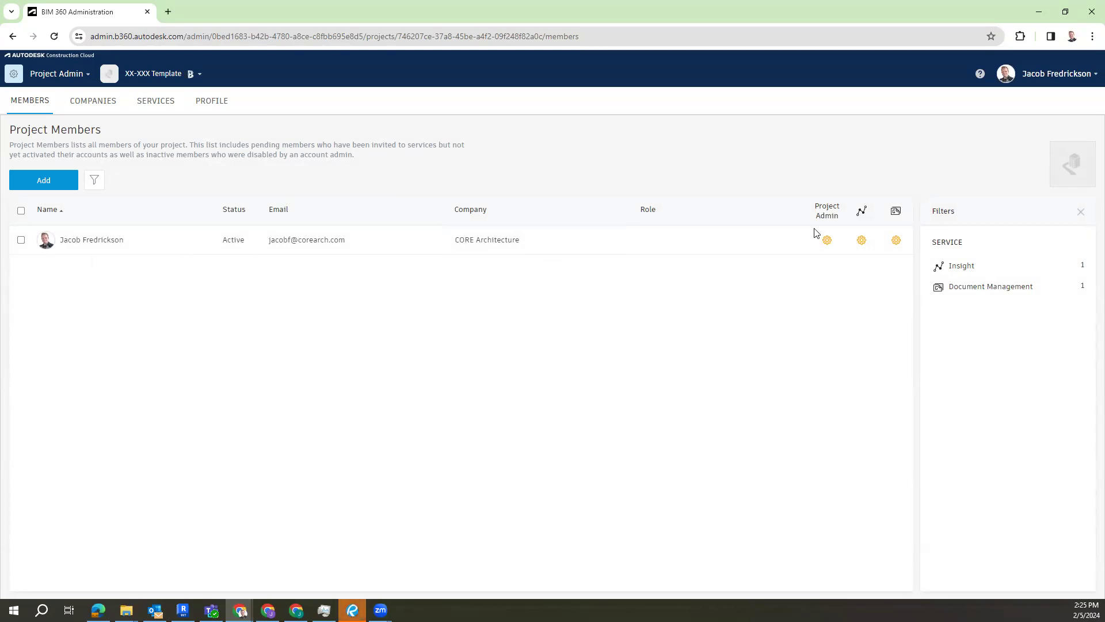
click(62, 186)
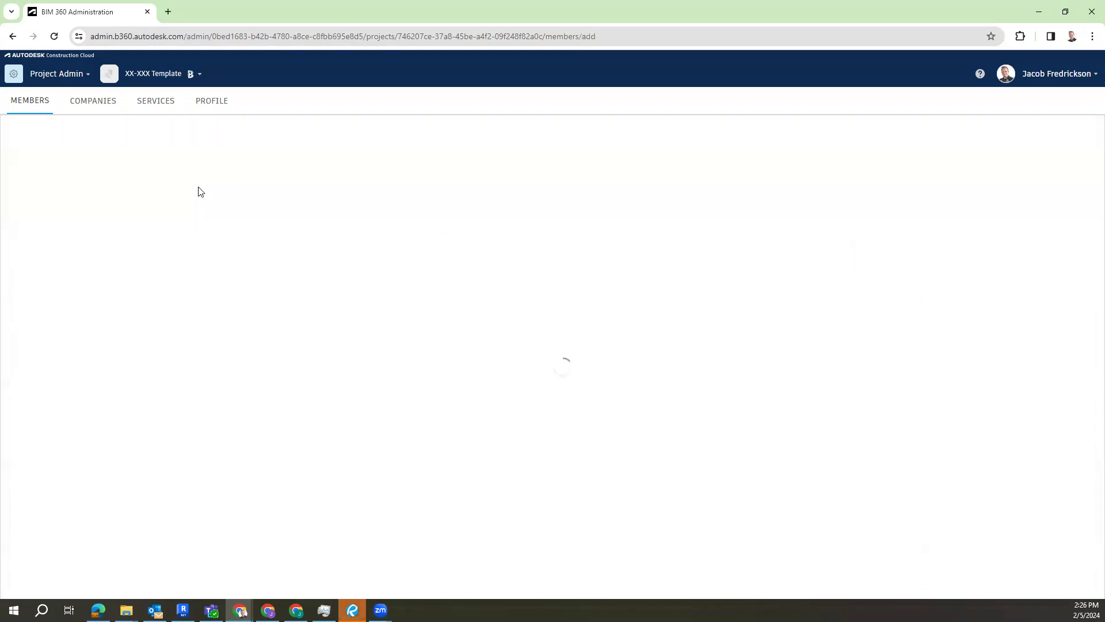
text(a)
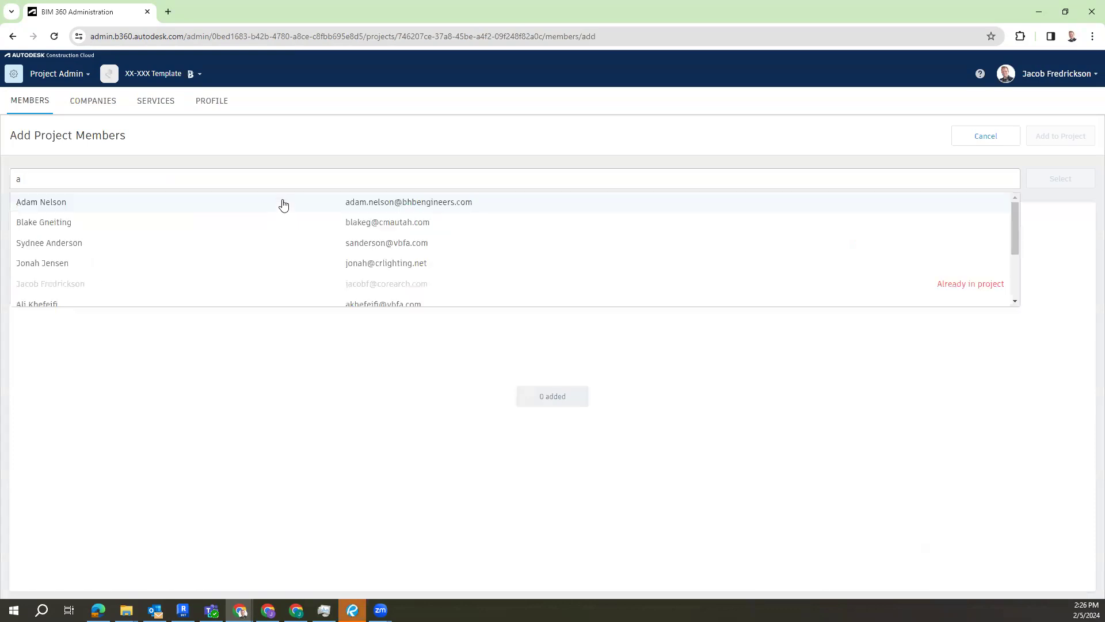
text(lez)
key(BackSpace)
text(x)
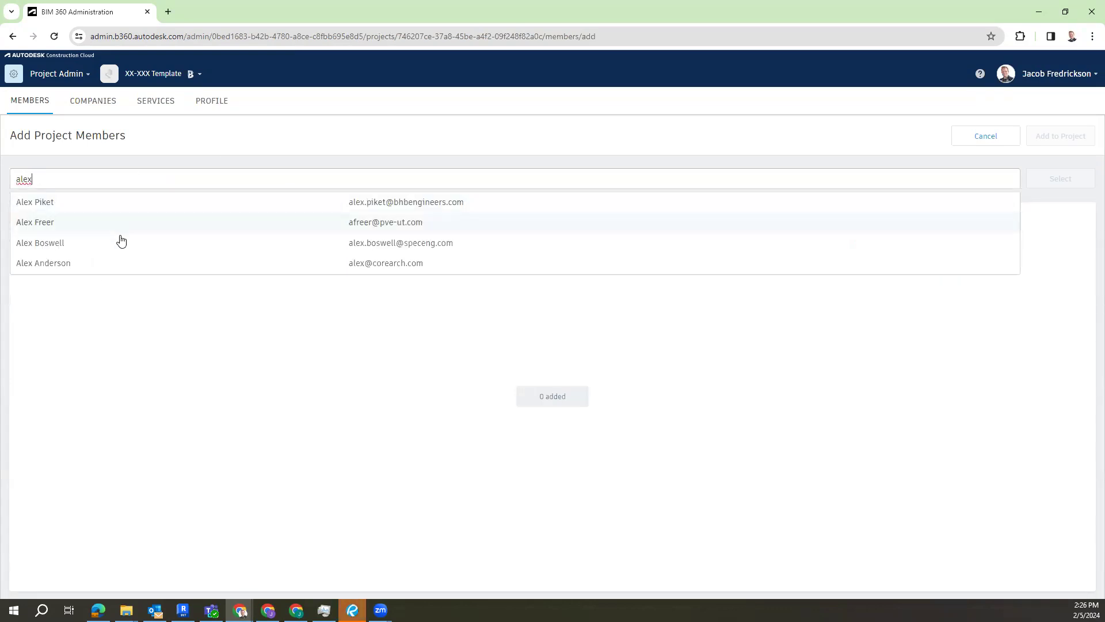
click(118, 263)
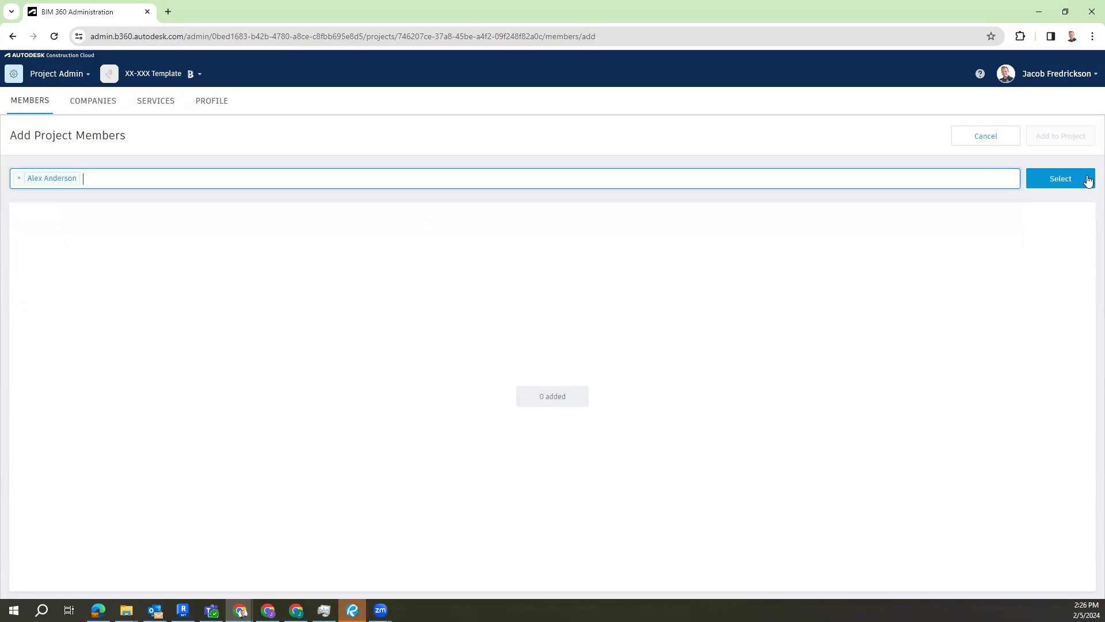
click(1081, 179)
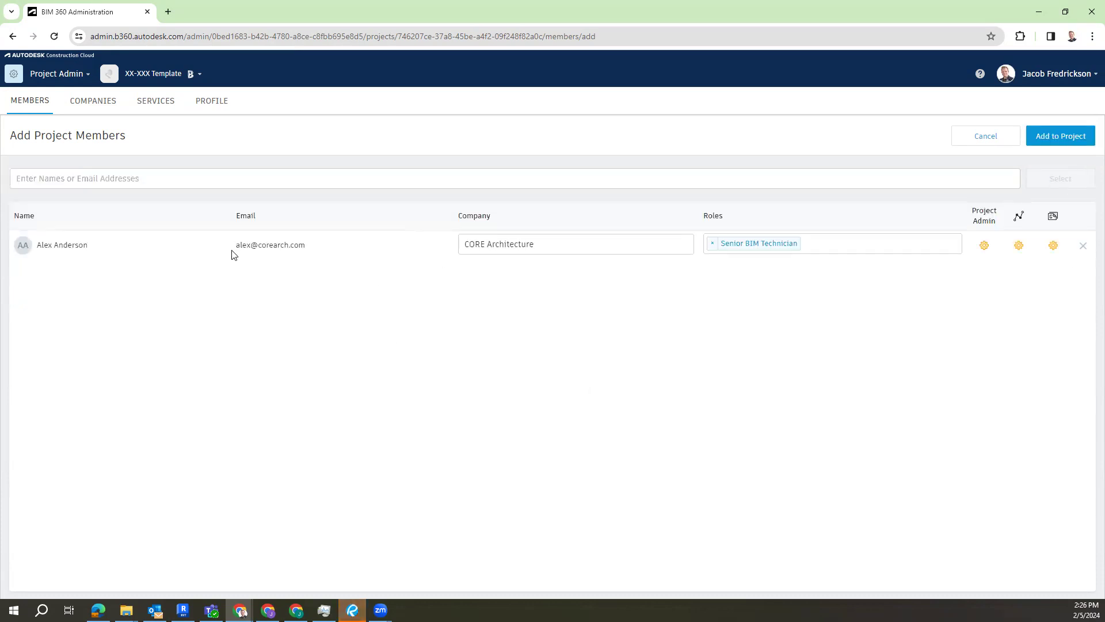
Step: Add the selected colleague to the project with the Senior BIM Technician role and Project Admin access
click(756, 246)
scroll(855, 317, down, 4)
scroll(854, 313, up, 4)
click(1011, 328)
click(984, 248)
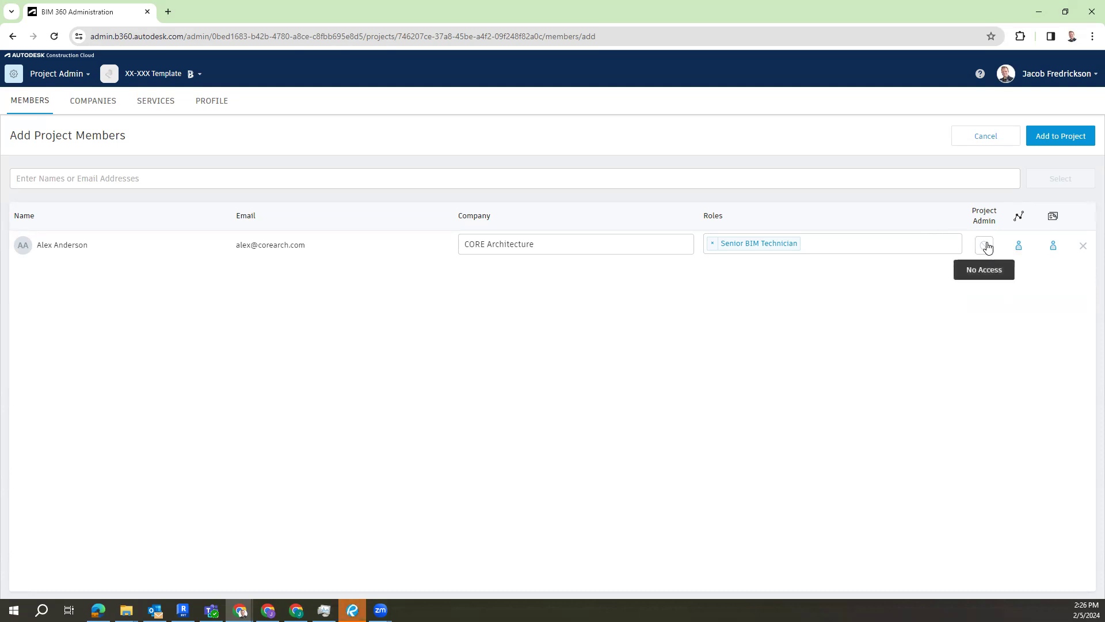
click(984, 246)
click(1068, 141)
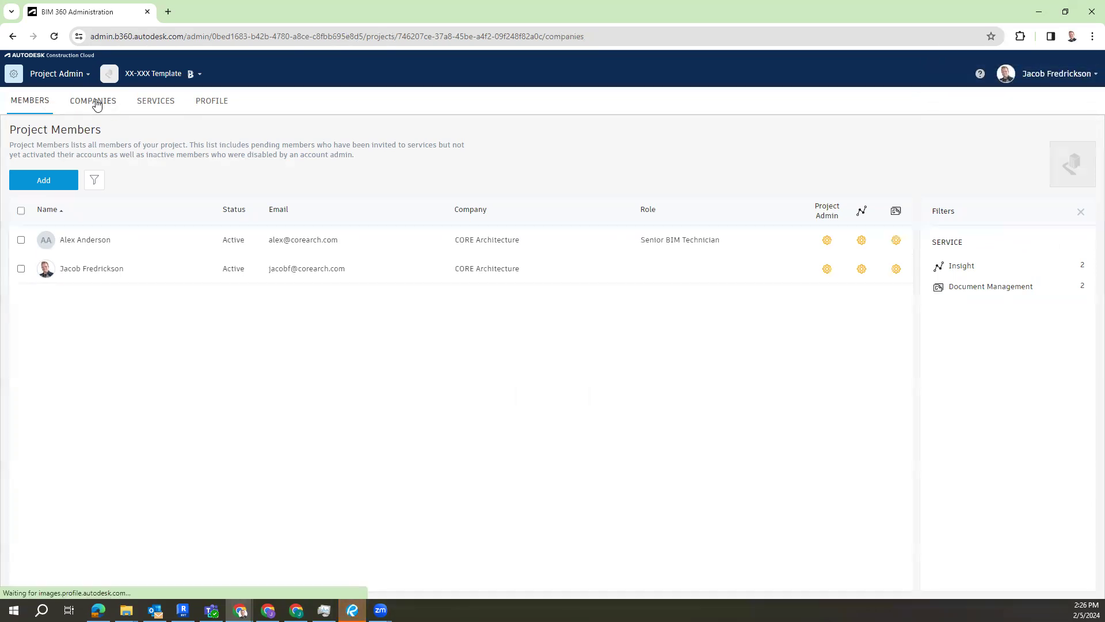
click(95, 102)
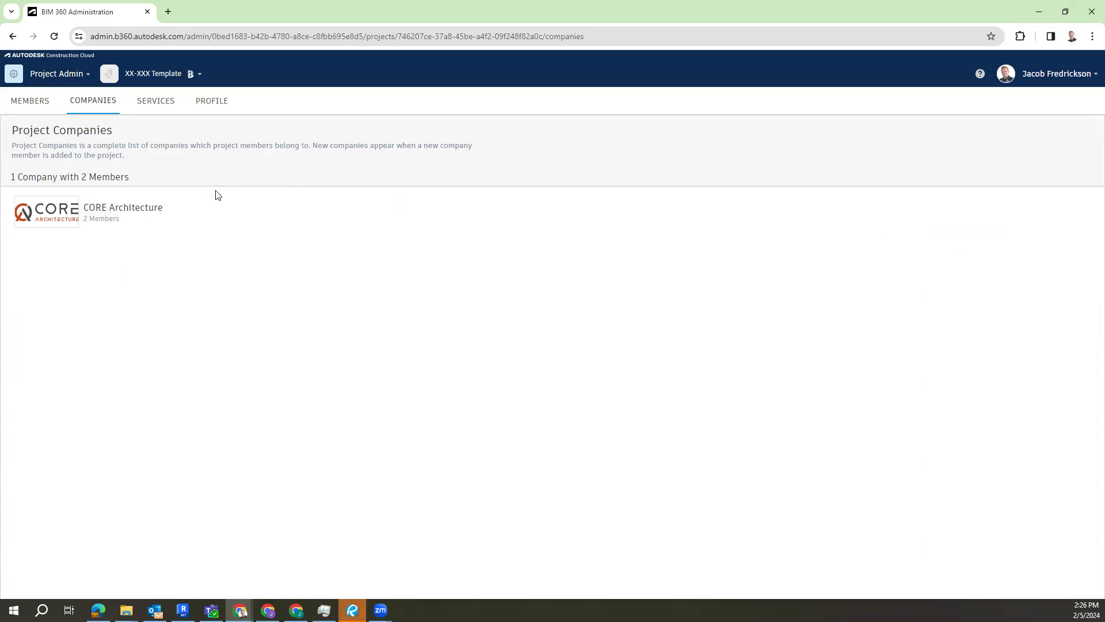
click(40, 101)
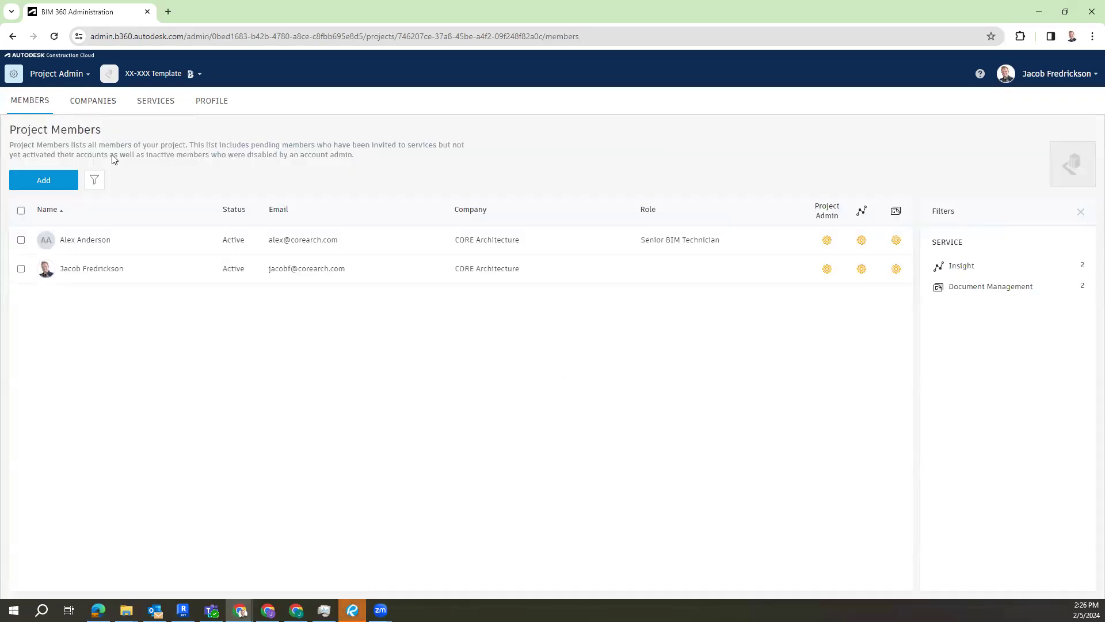
click(40, 182)
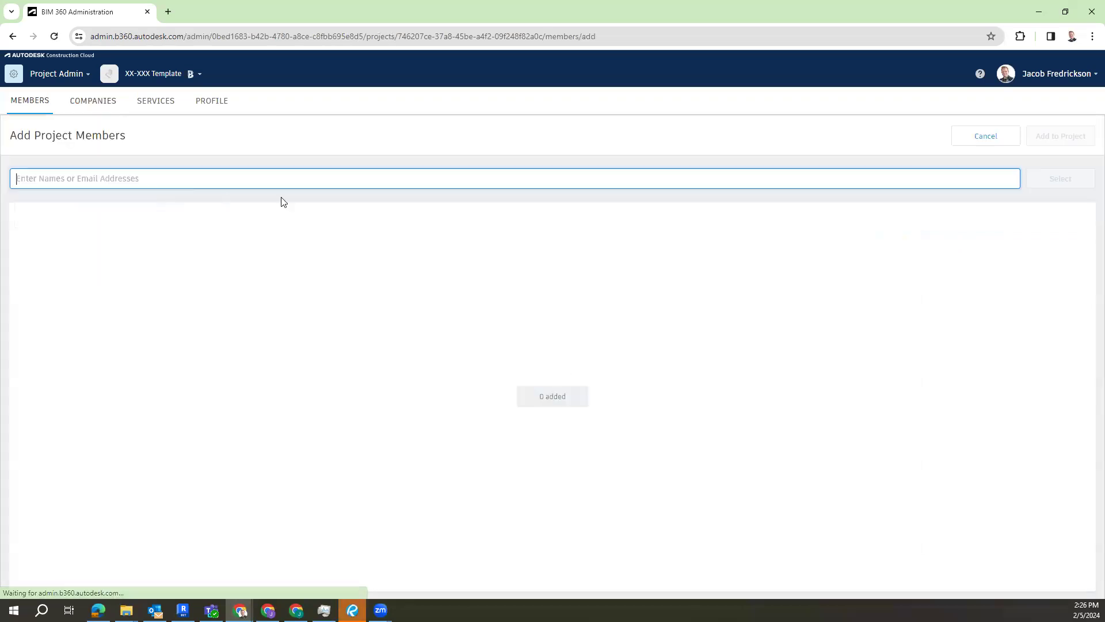
text(bhb)
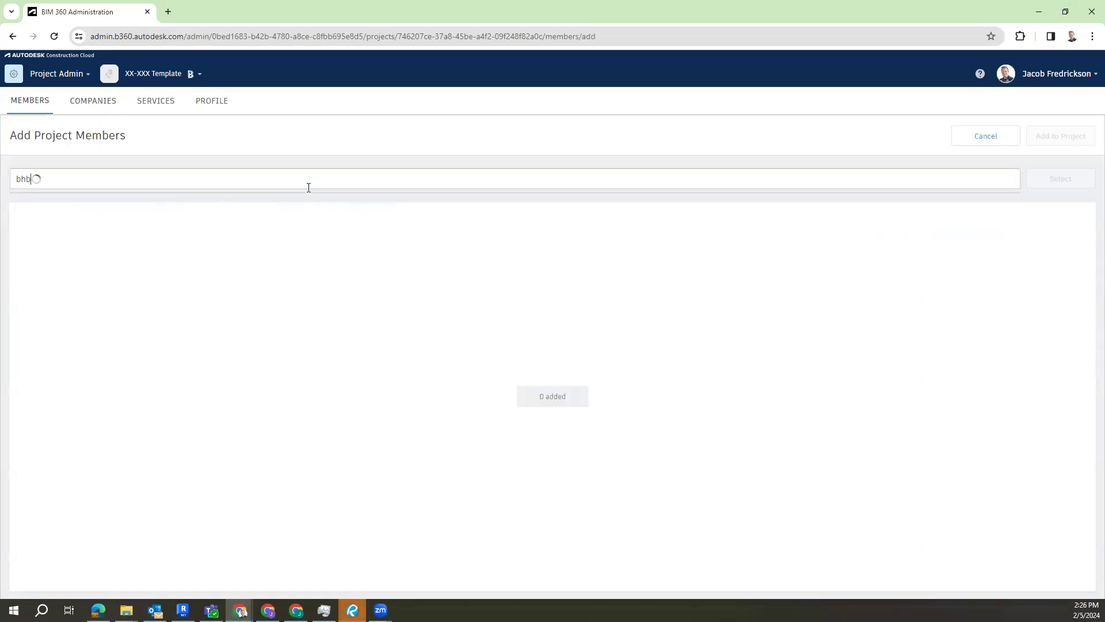
scroll(449, 256, down, 2)
scroll(452, 260, up, 1)
scroll(452, 260, up, 1)
click(442, 242)
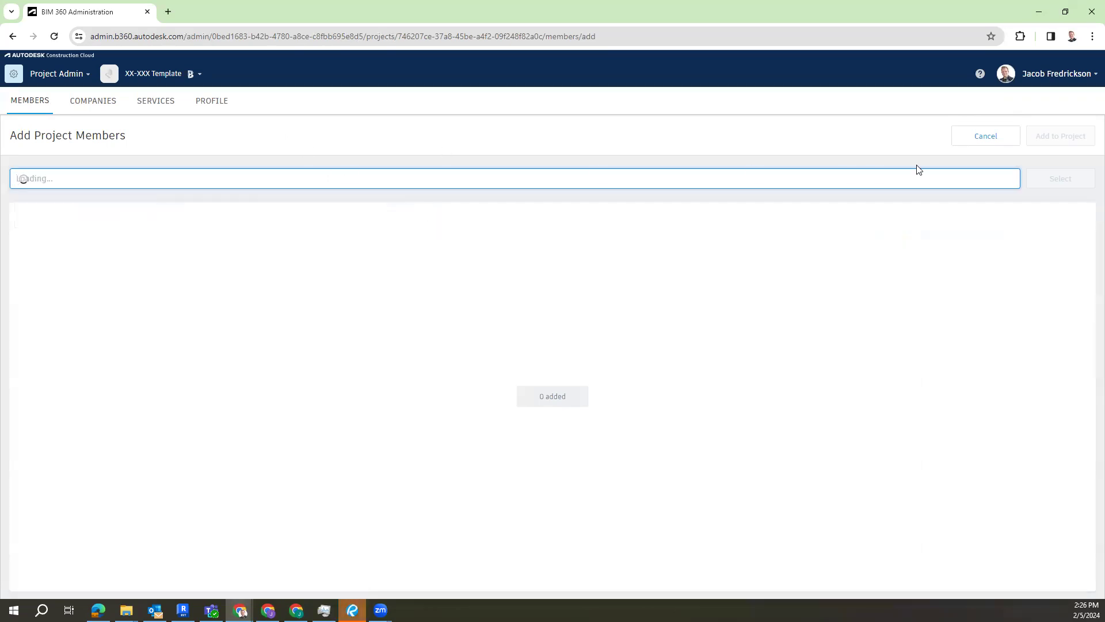
click(989, 141)
Step: Review the CORE Architecture company profile, then the account's project directory and member directory
click(95, 104)
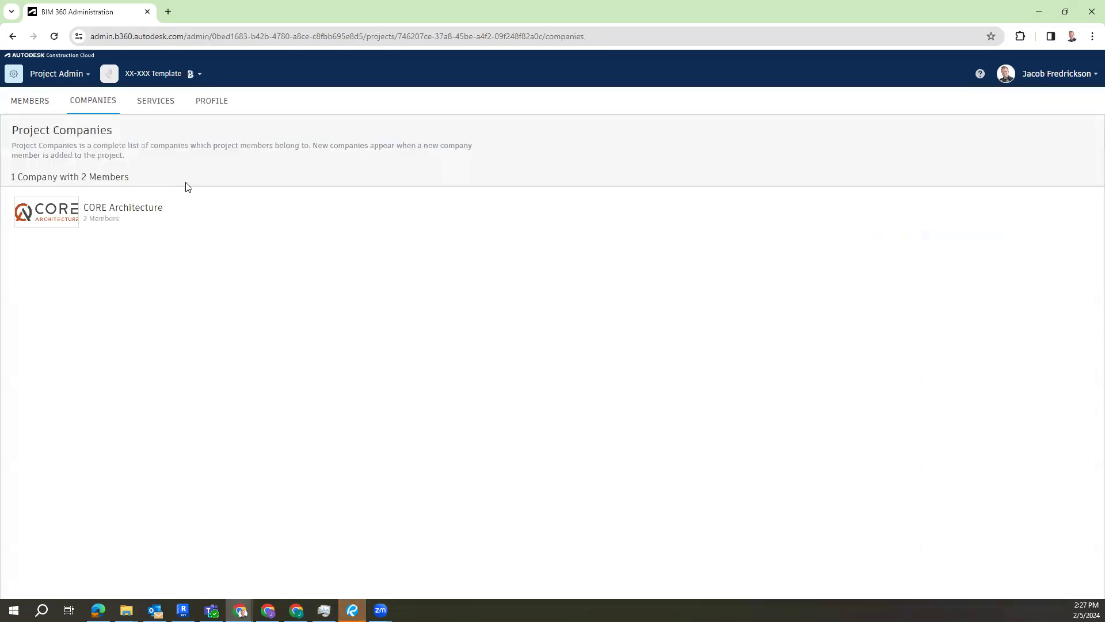
click(167, 212)
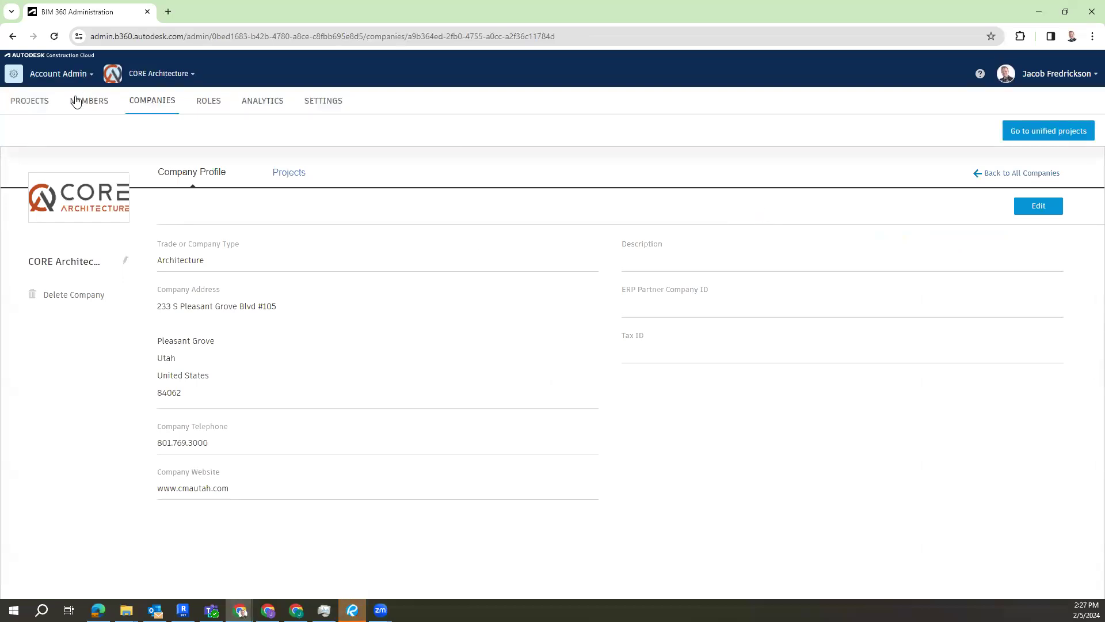
click(40, 102)
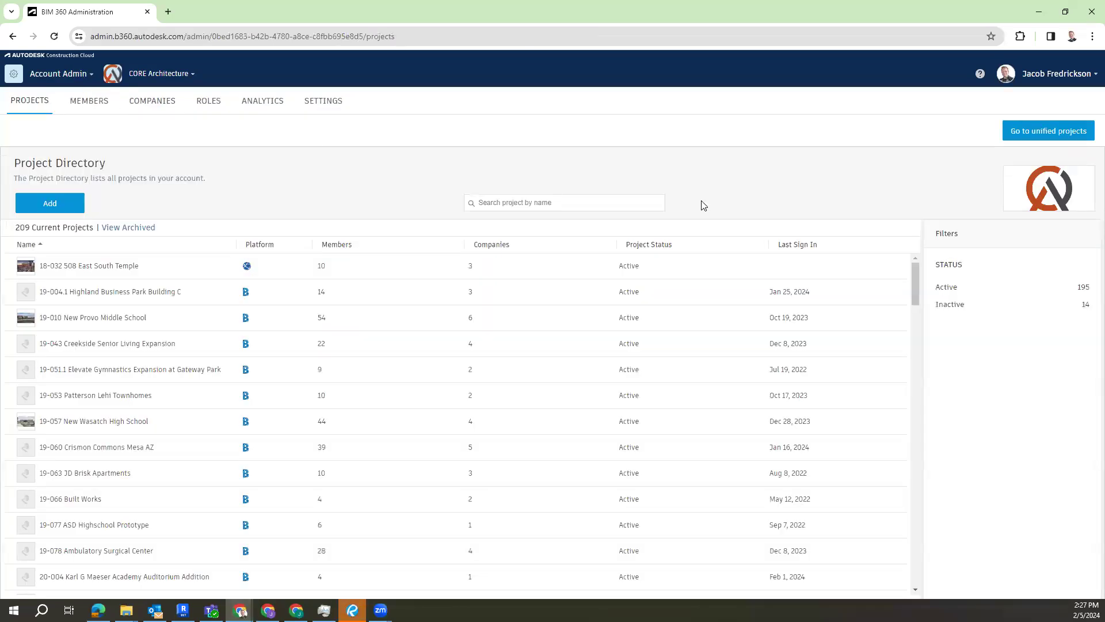
click(92, 104)
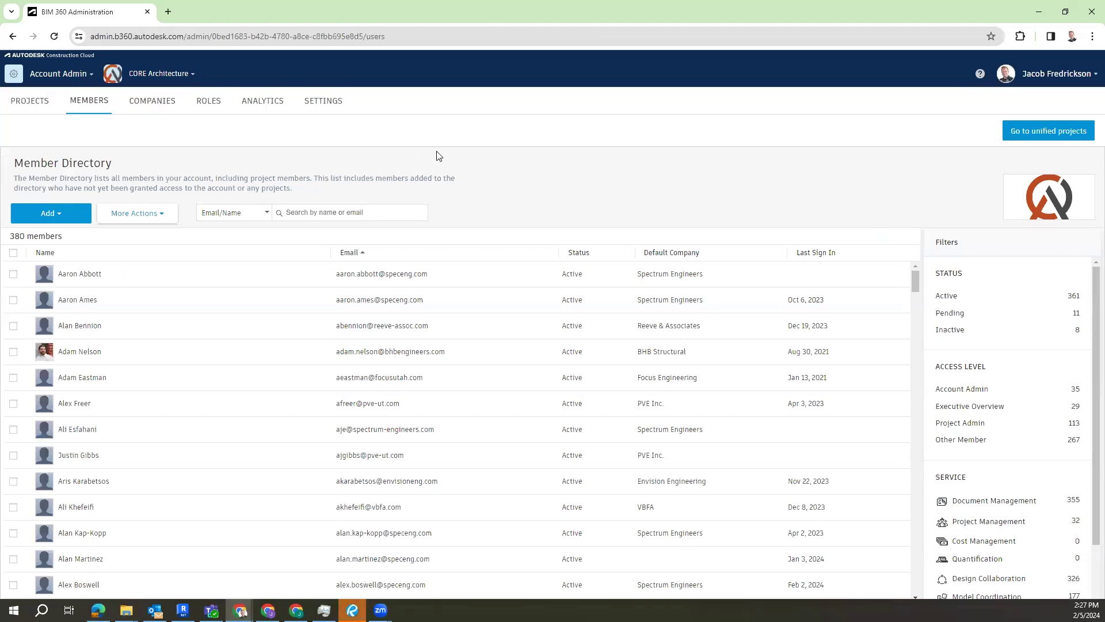
Step: Return to the XX-XXX Template project by searching for xx, and open its Document Management module
click(53, 80)
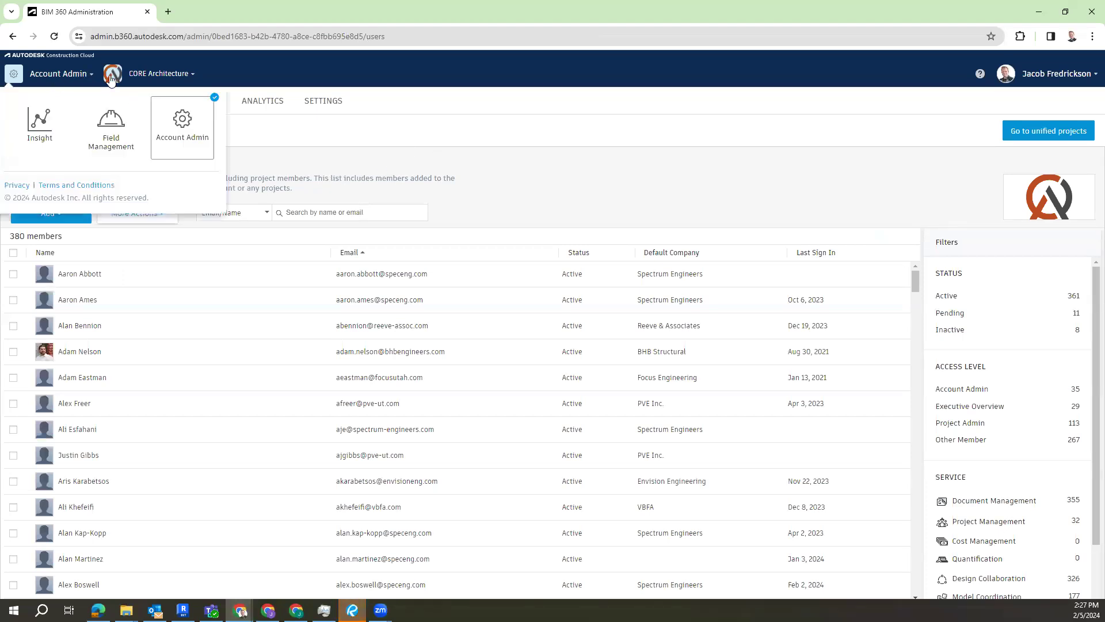
click(178, 79)
scroll(230, 209, down, 13)
text(x)
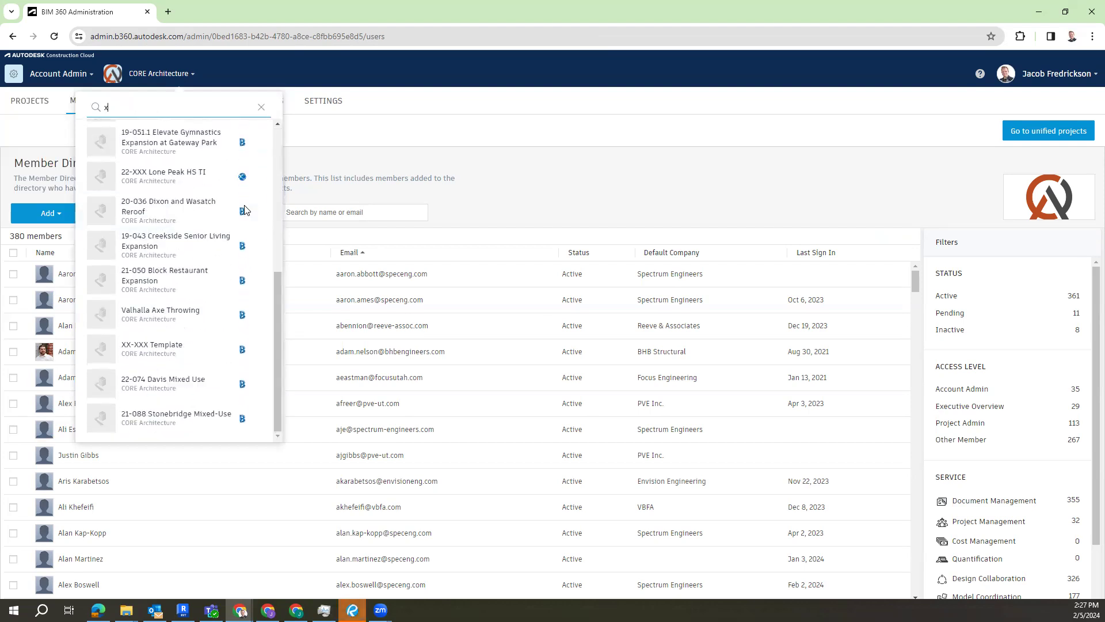
text(x)
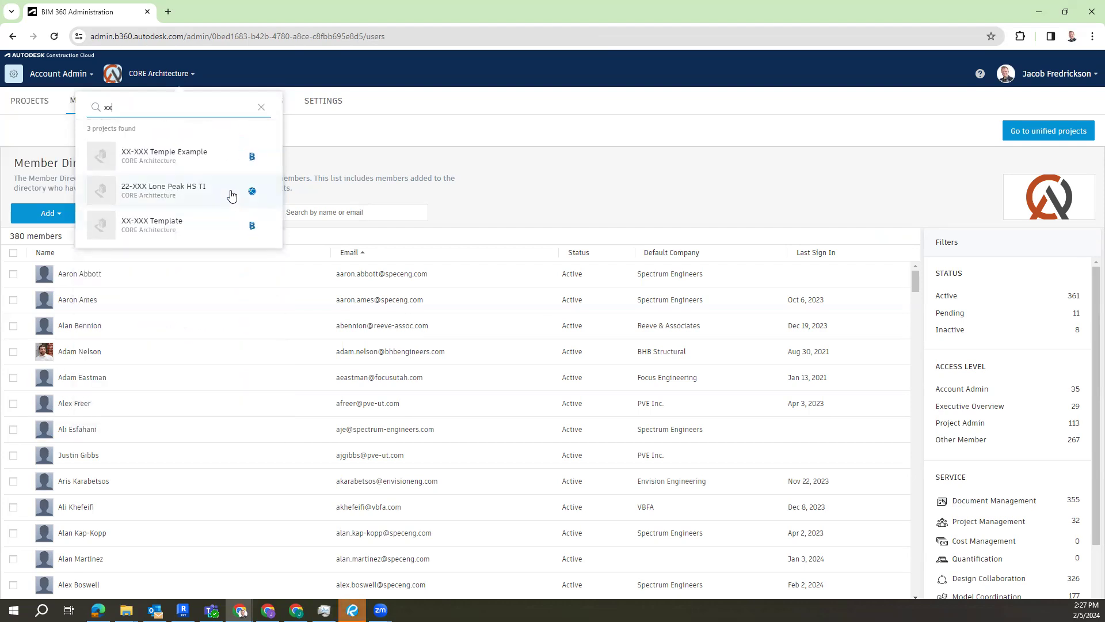
click(189, 224)
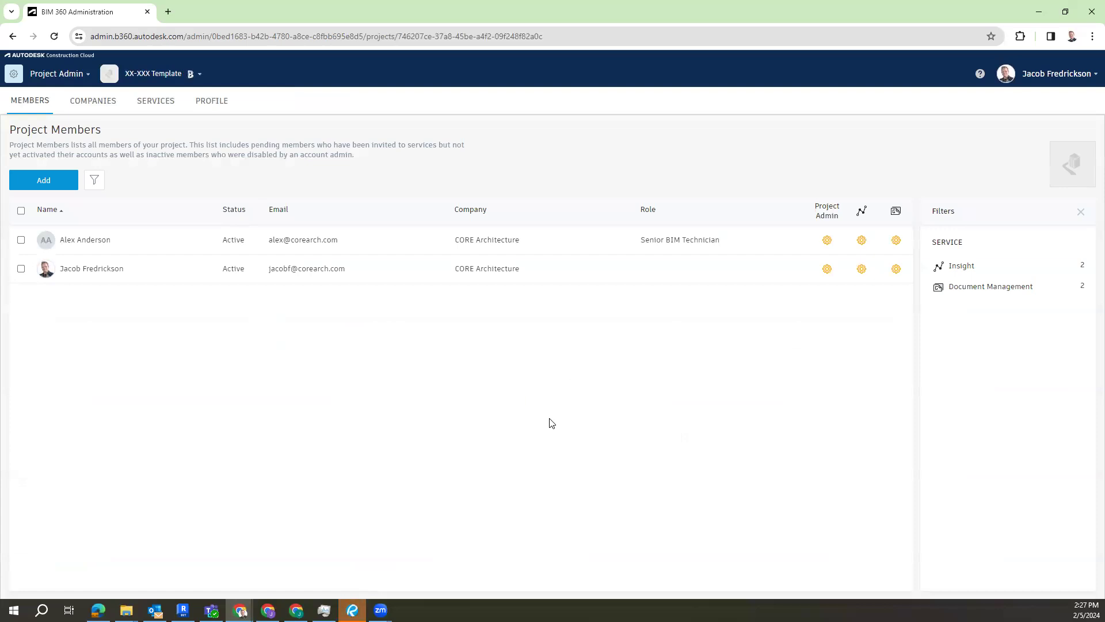
click(14, 74)
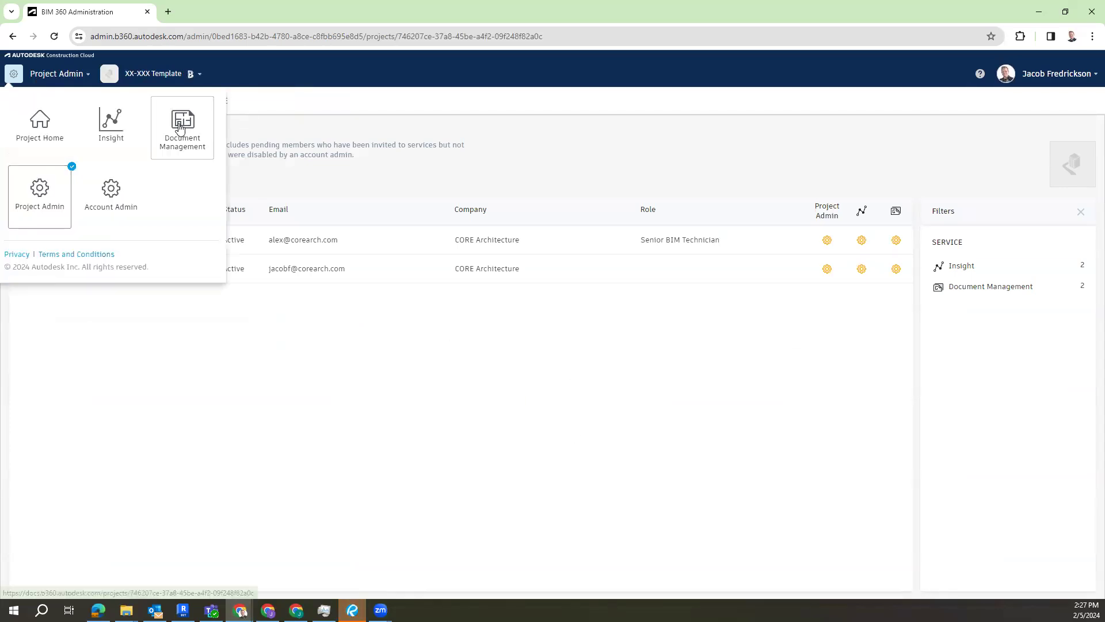
click(180, 128)
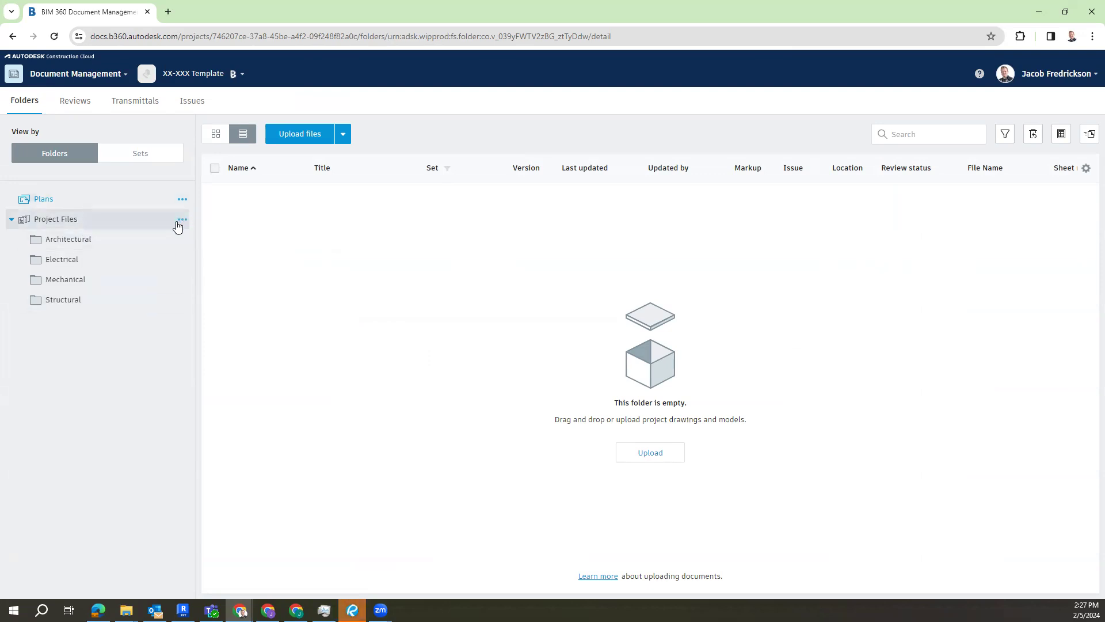
Step: Try to add bhb to the permissions of the Project Files folder
click(183, 220)
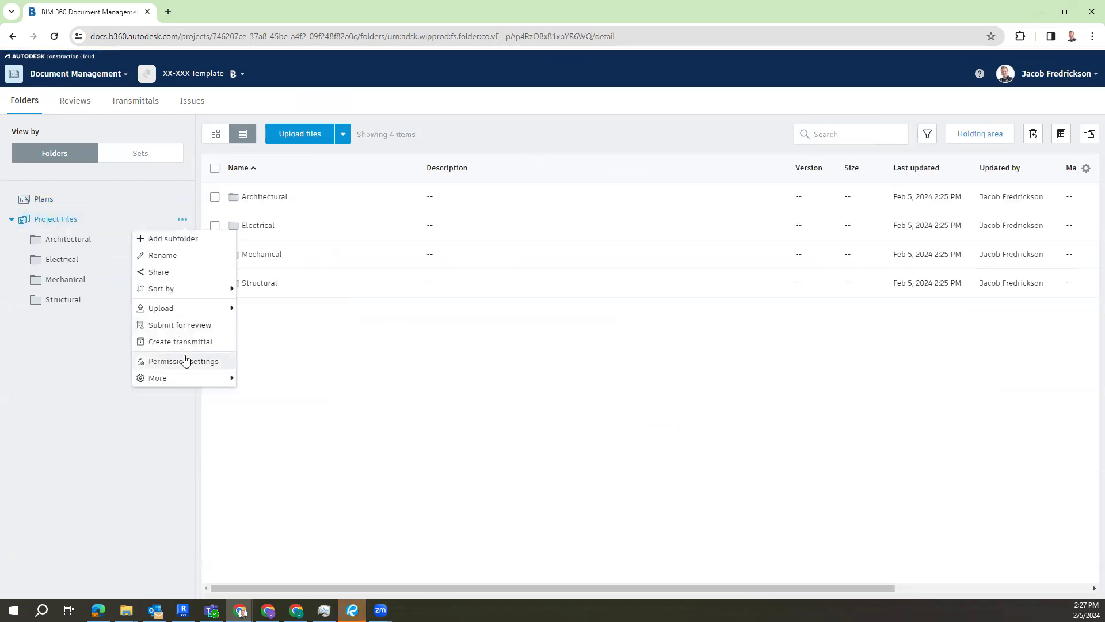
click(183, 361)
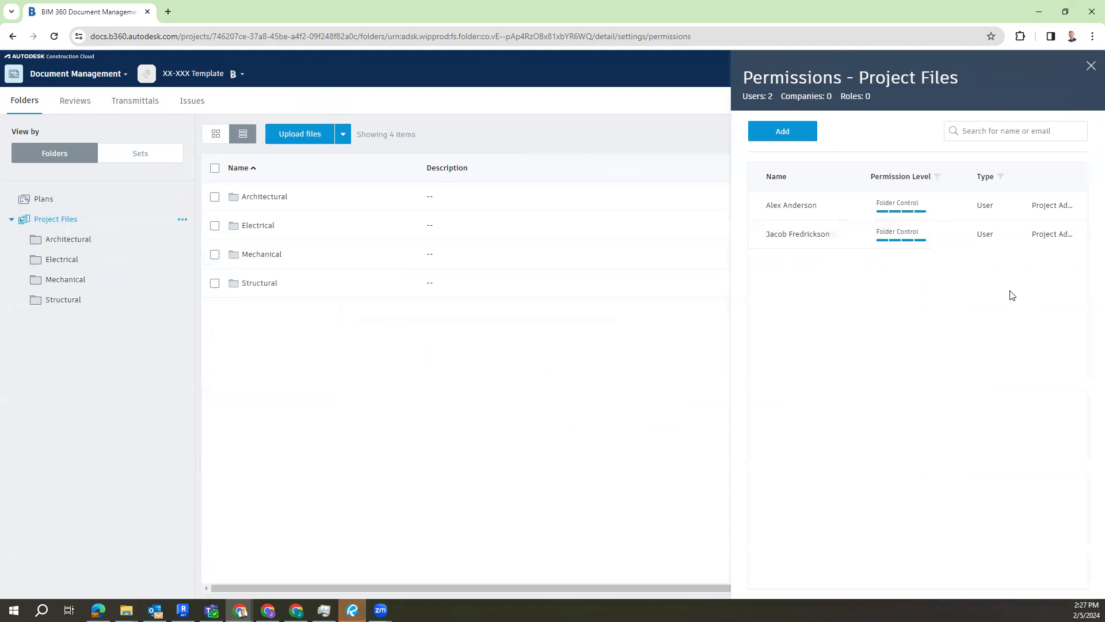
click(781, 133)
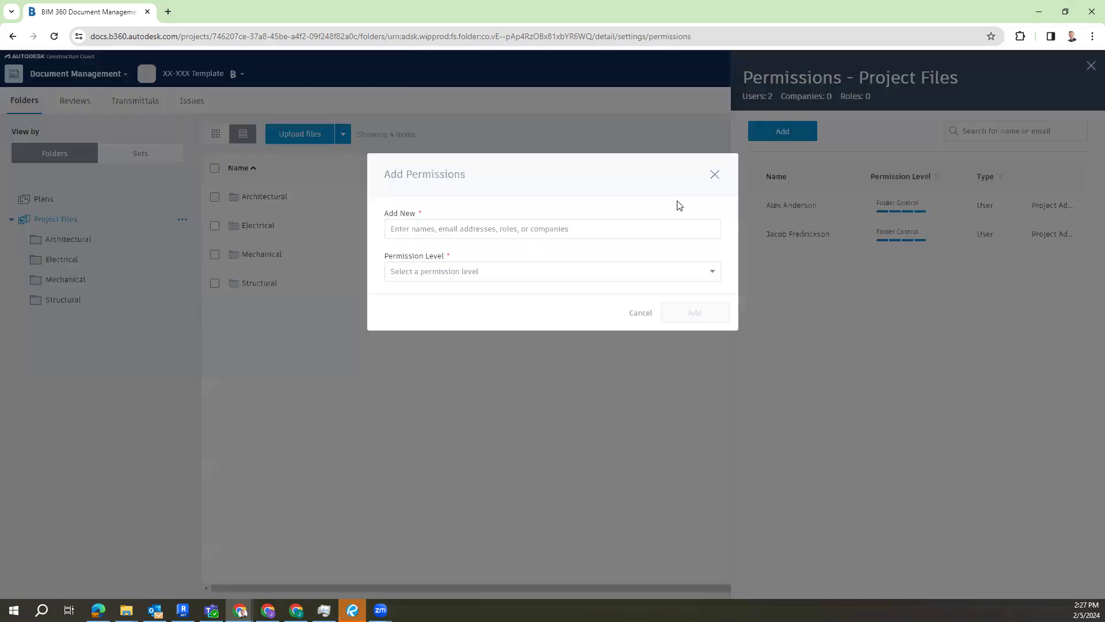
click(468, 237)
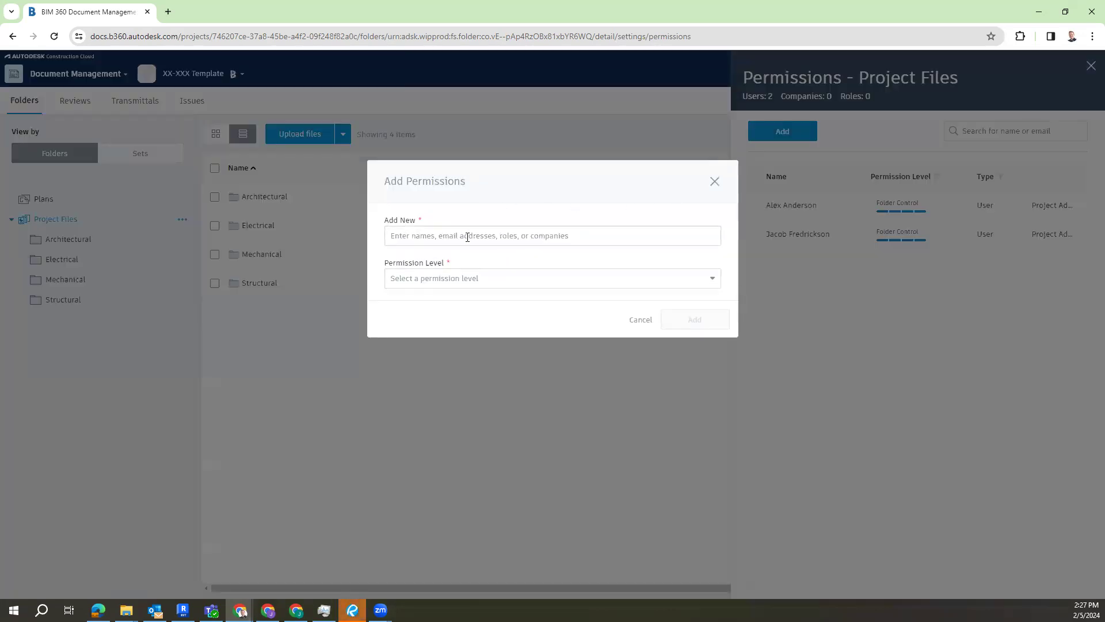
text(bhb)
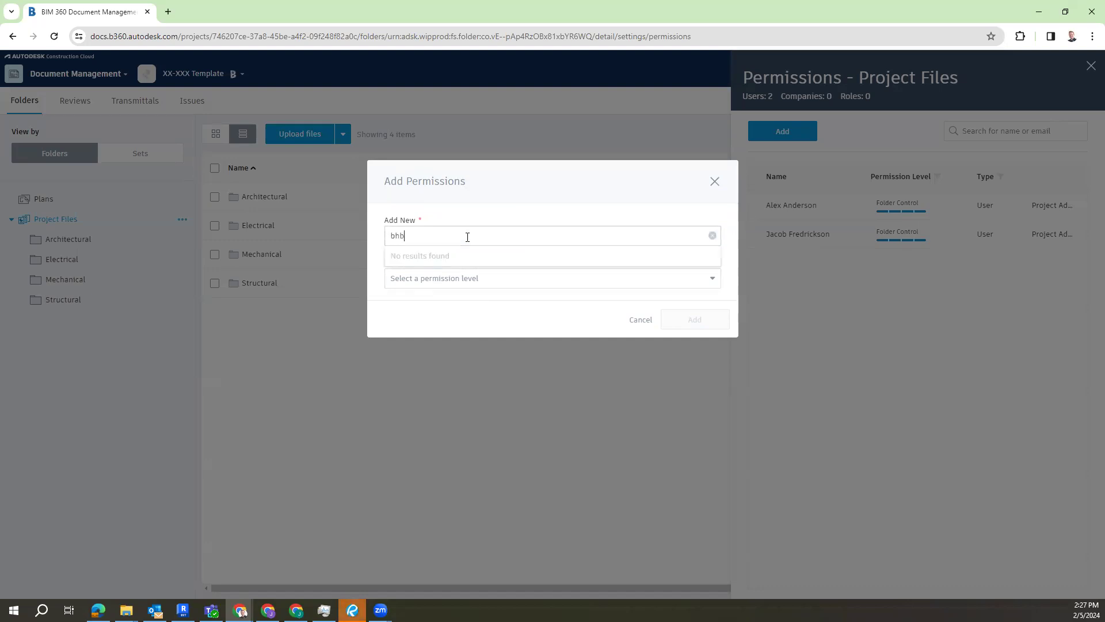
click(713, 237)
click(453, 279)
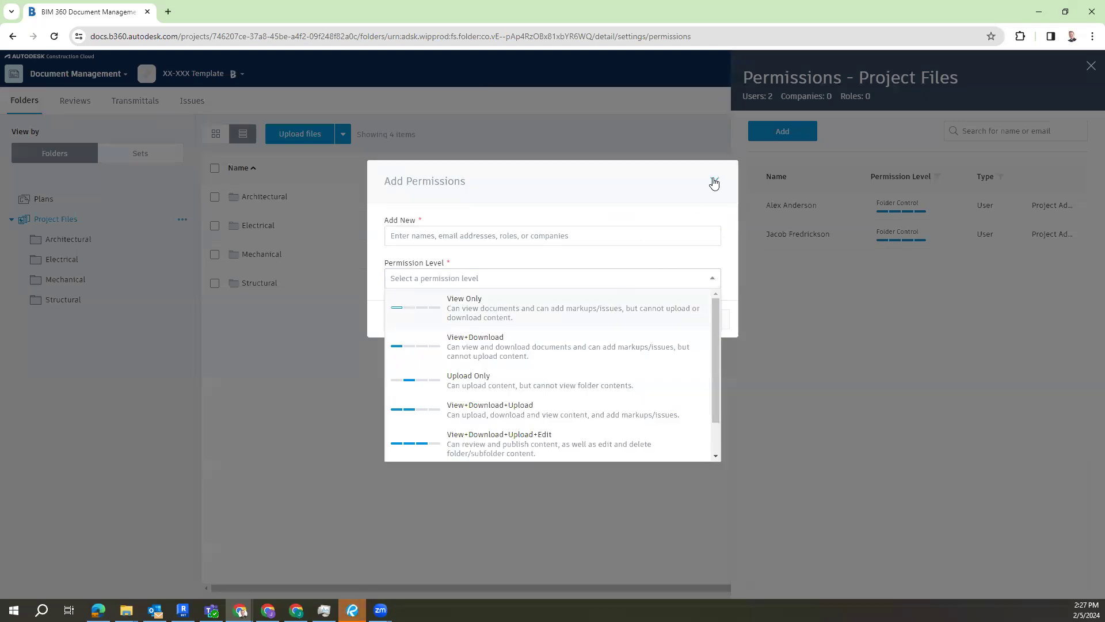
click(715, 182)
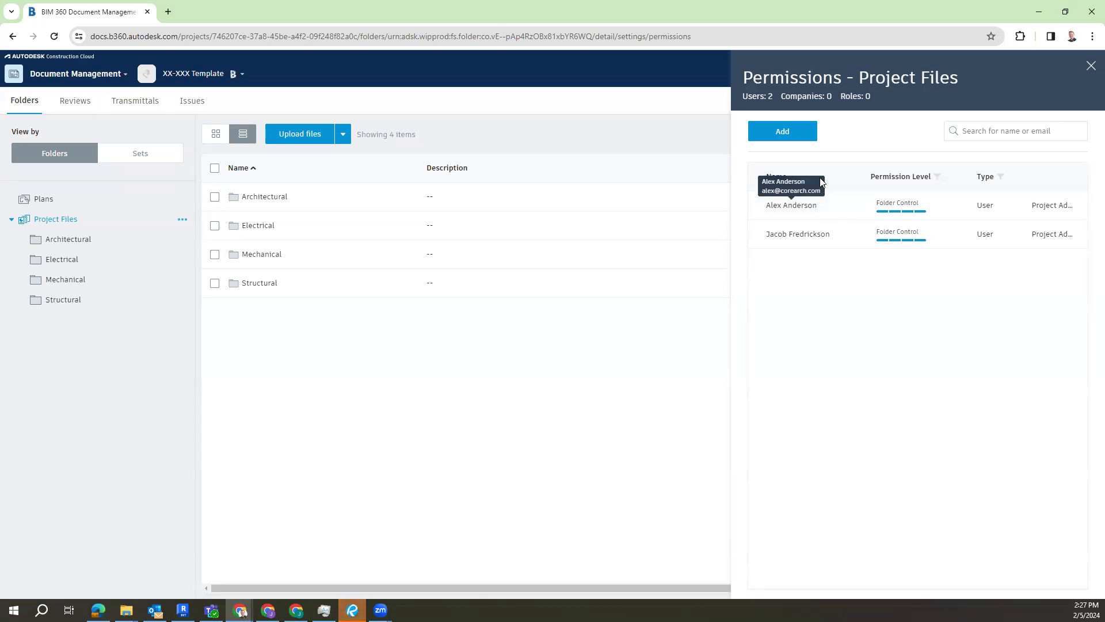
Step: Review the permission levels available for the Project Files folder, then close its permission settings without adding anyone
click(784, 133)
click(449, 278)
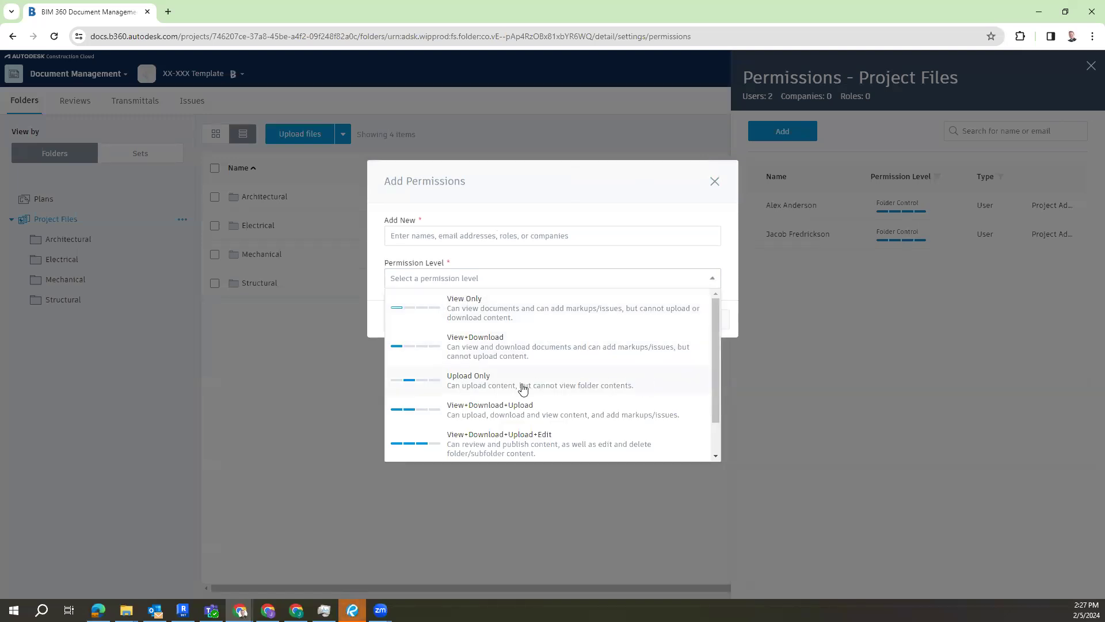
click(606, 285)
click(776, 237)
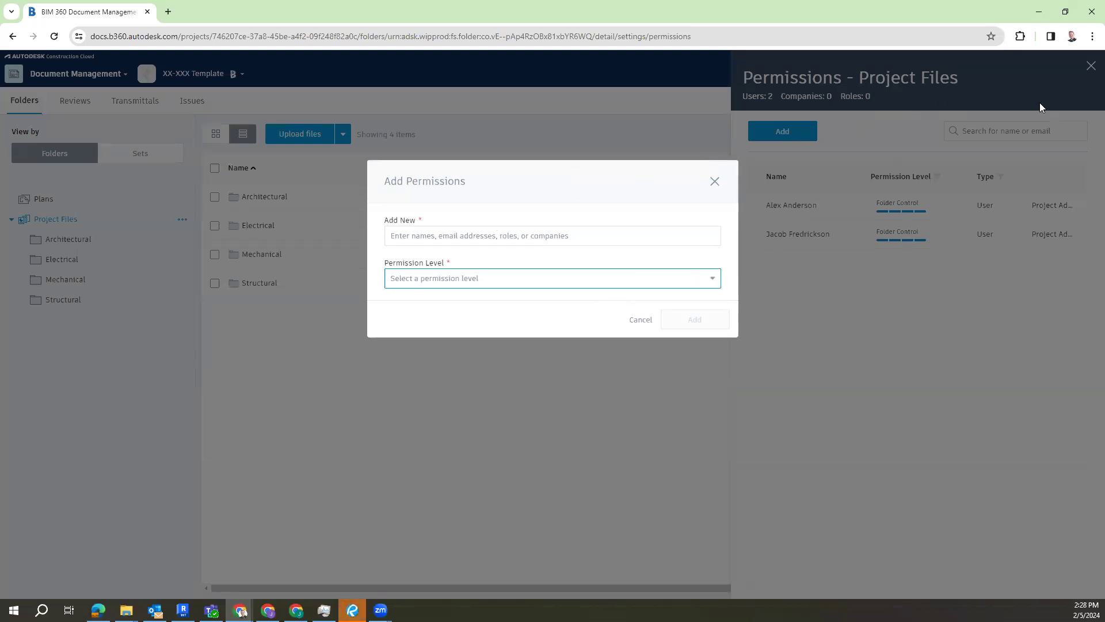
click(715, 181)
click(1091, 66)
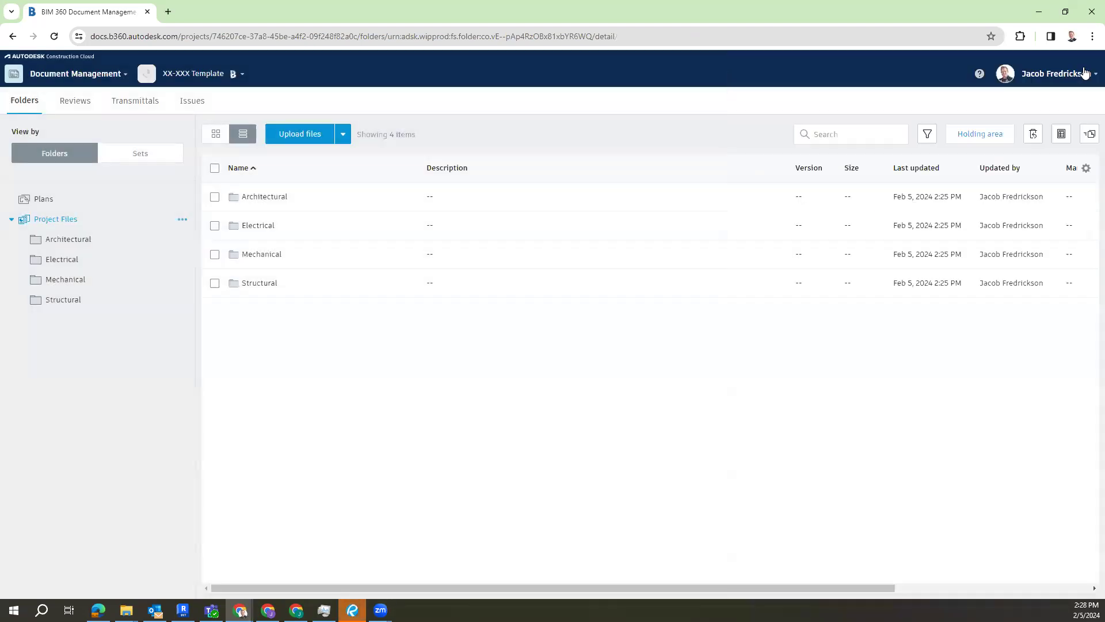
Step: Go to the project's administration, check the project companies, and start adding a project member
click(81, 75)
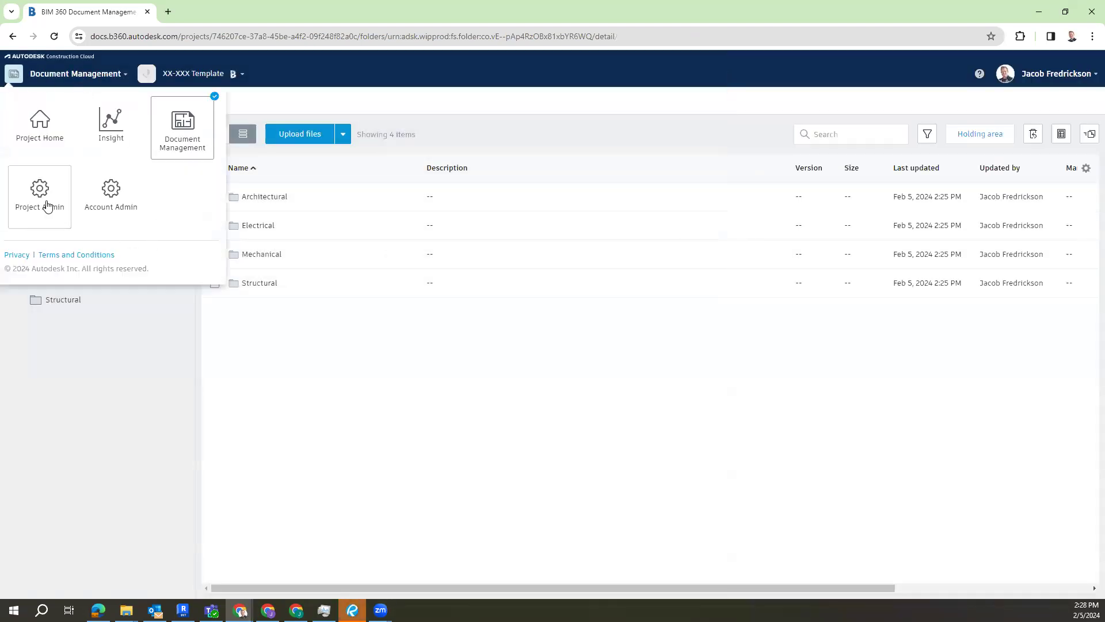
click(43, 204)
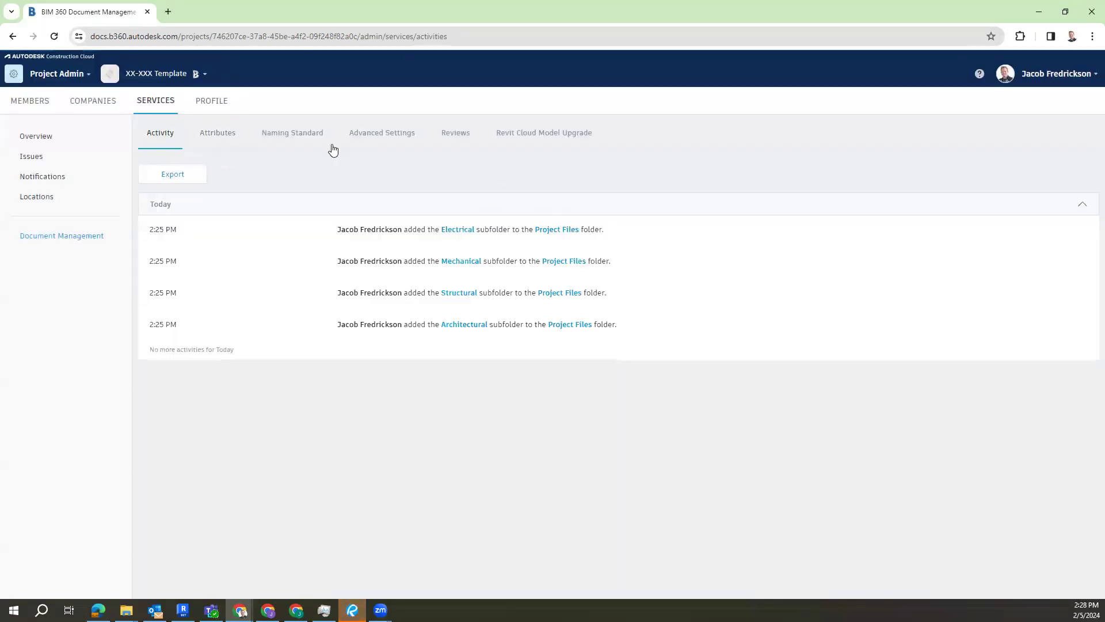
click(85, 101)
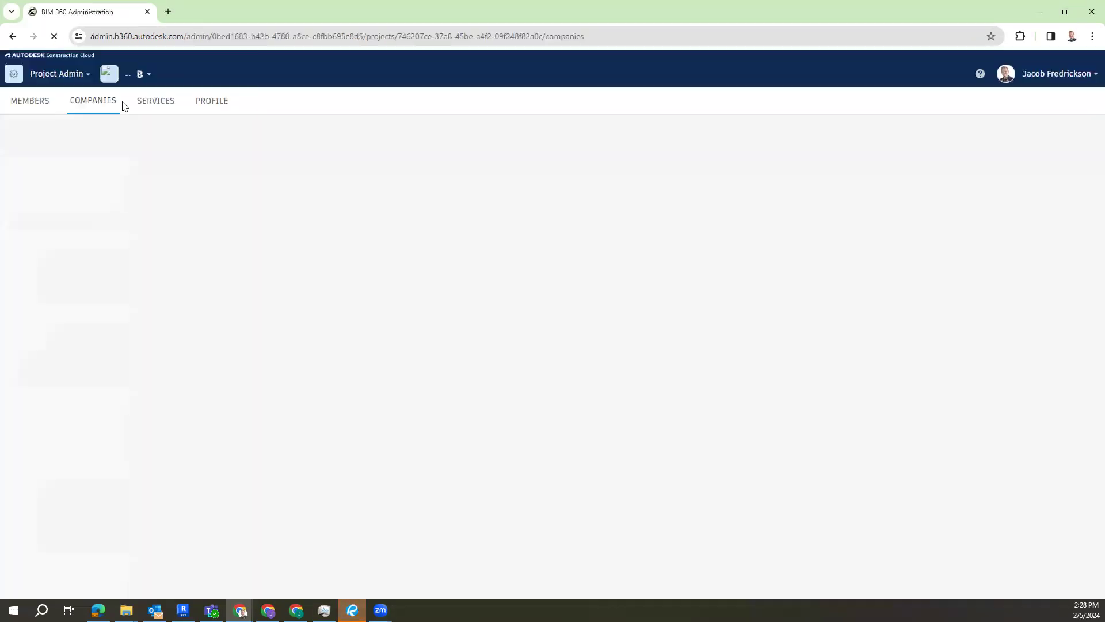
click(45, 107)
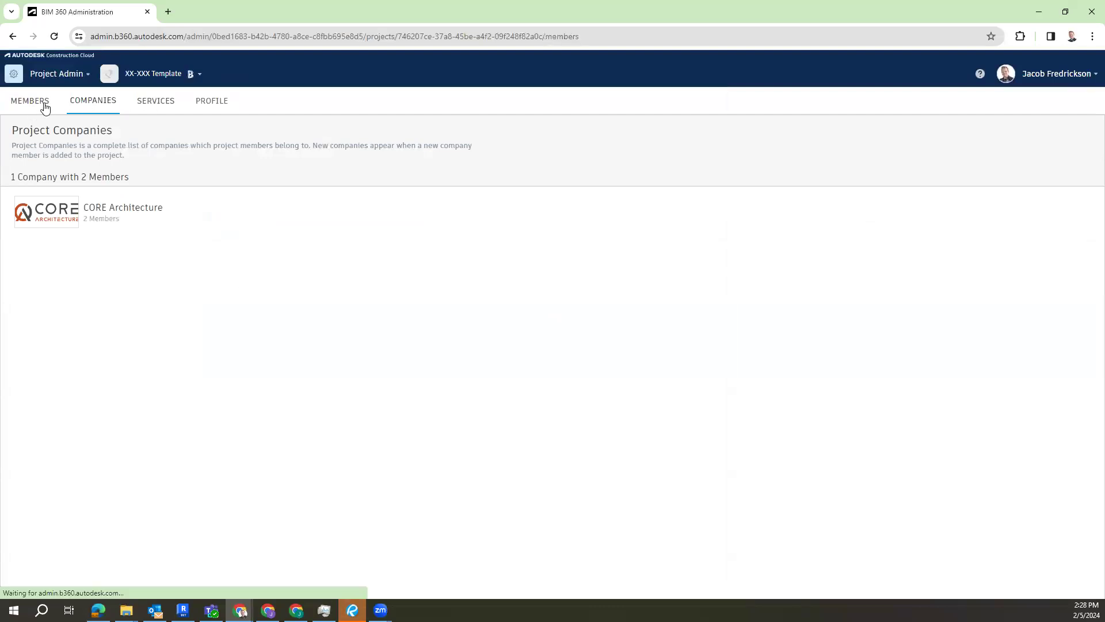
click(64, 182)
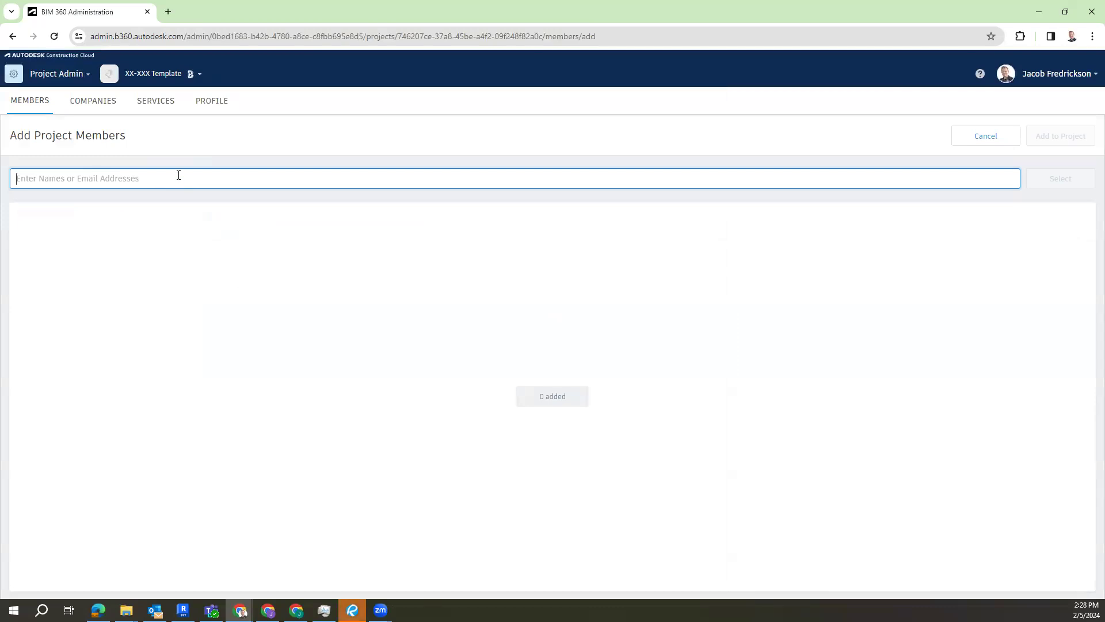
Step: Search for the BHB Structural engineer and add them to the project with user access to Document Management
text(da)
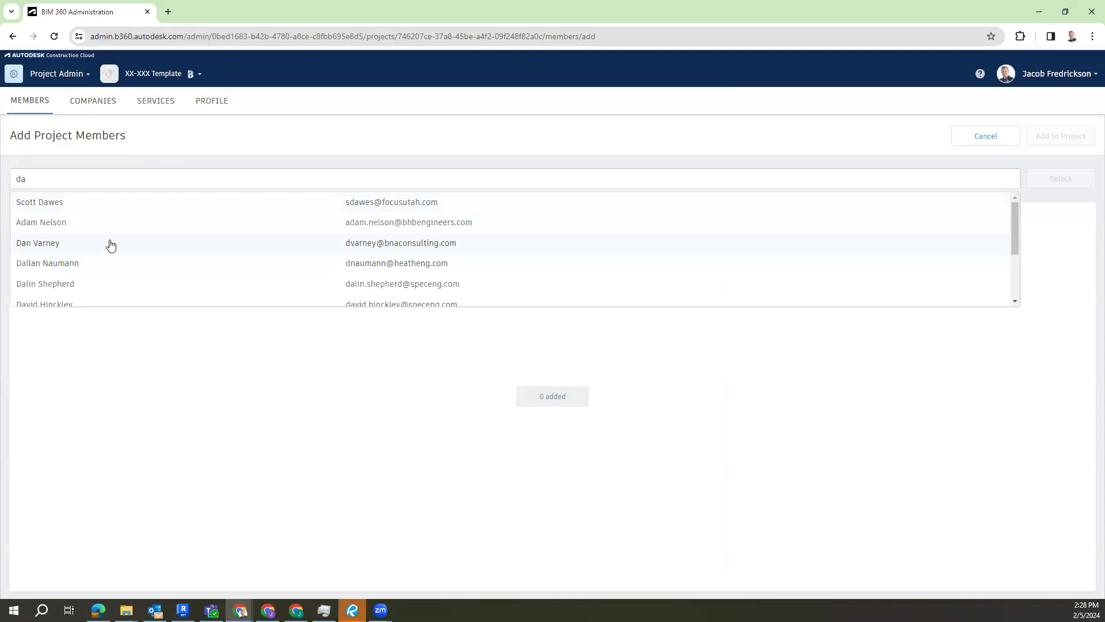
text(l)
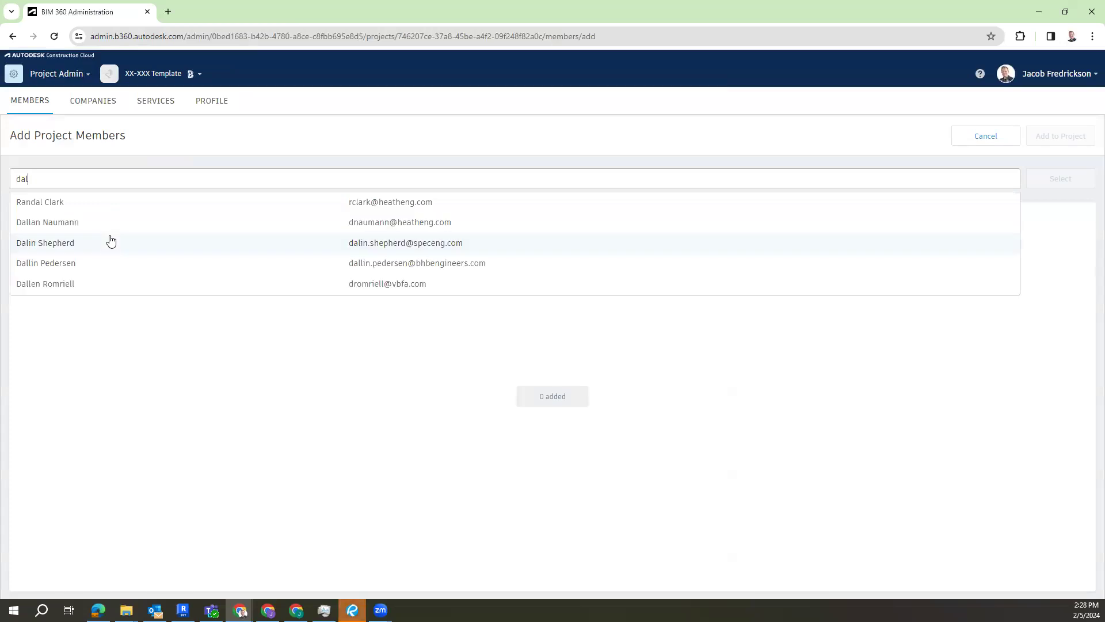
click(140, 262)
click(1059, 180)
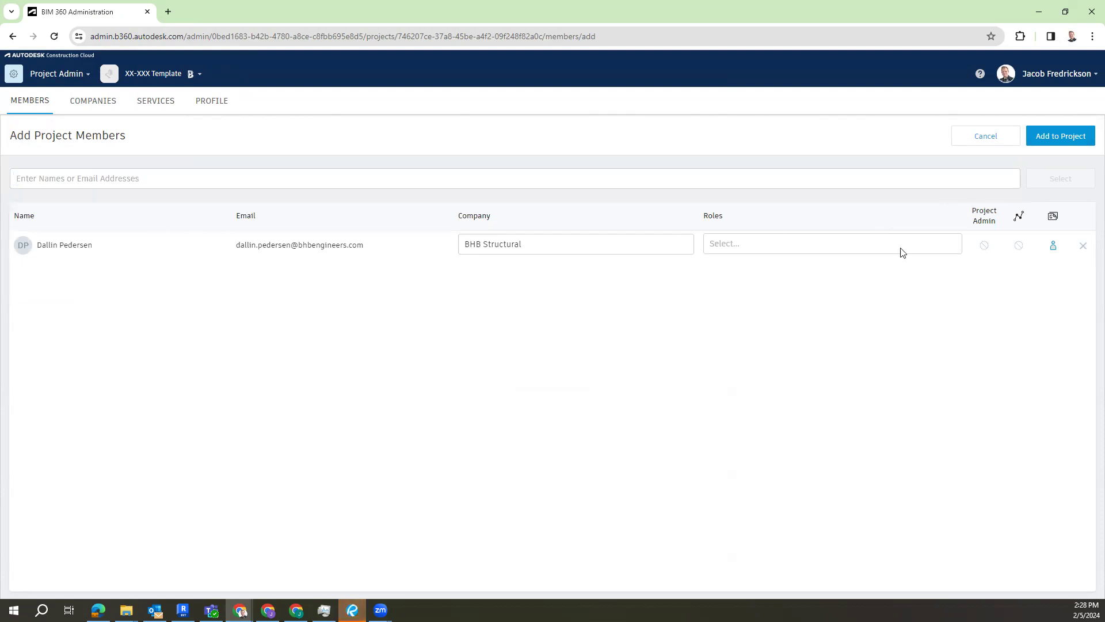
click(1053, 246)
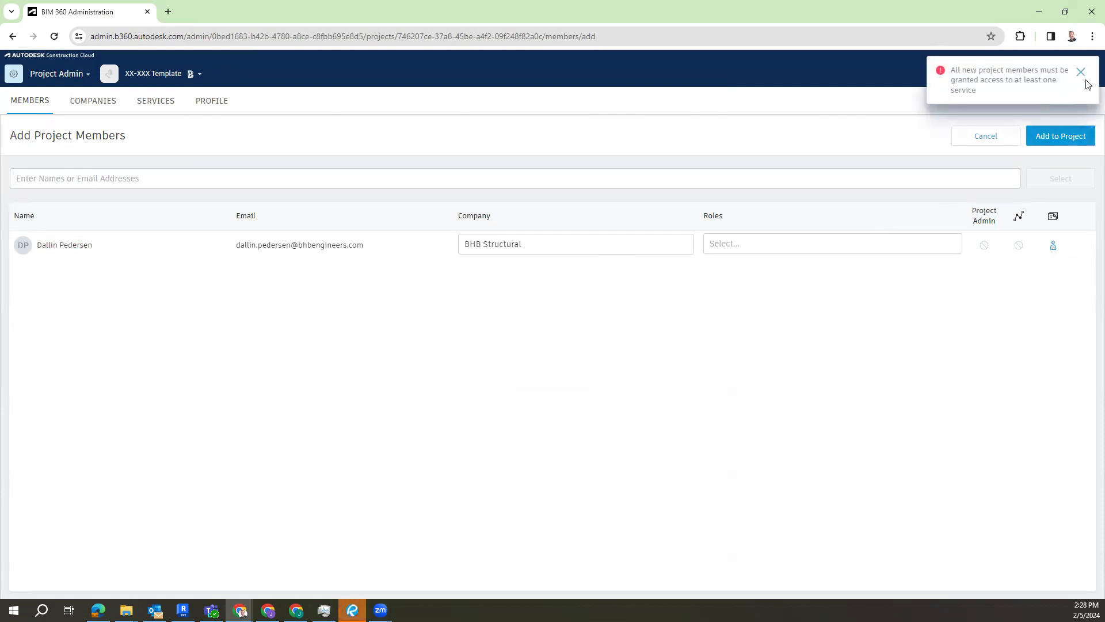
click(1081, 72)
click(1059, 139)
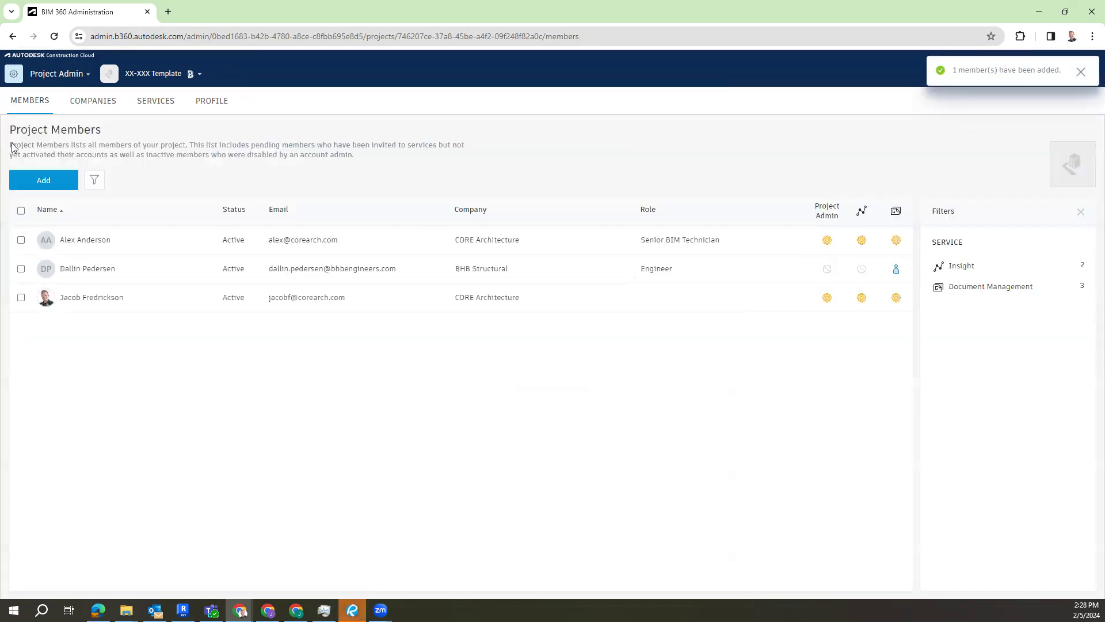
Step: Return to Document Management and open the permission settings of the Architectural folder
click(62, 75)
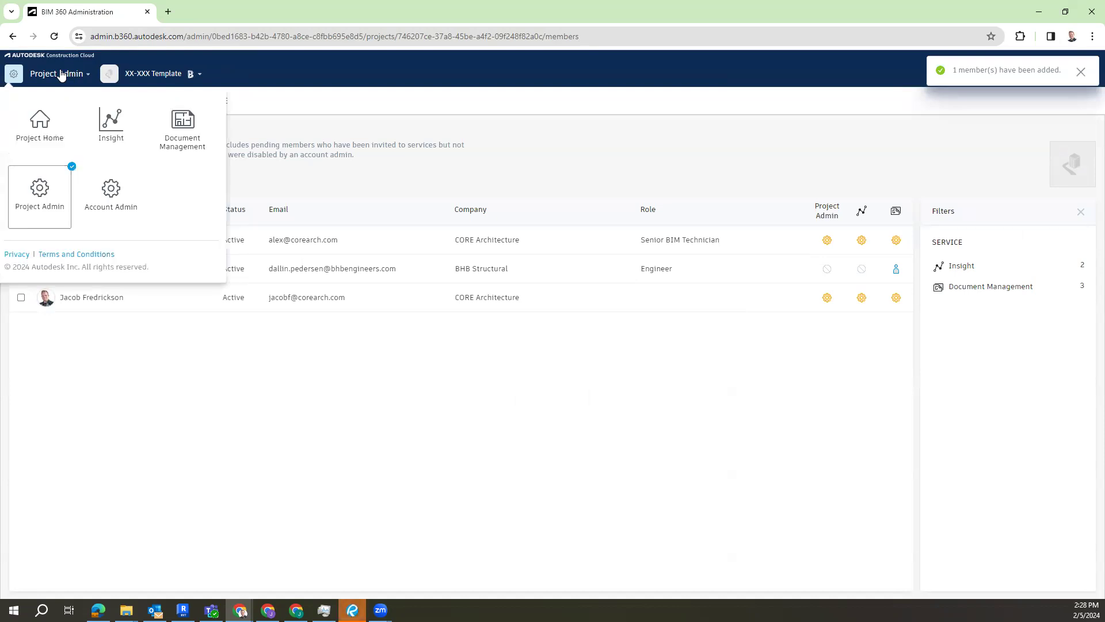
click(182, 122)
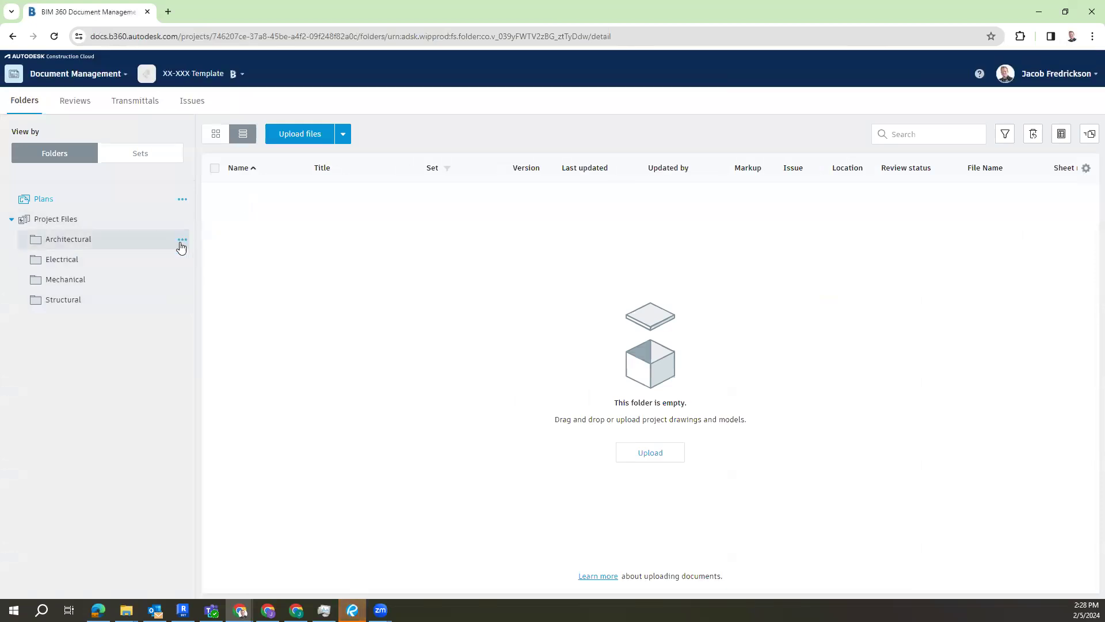
click(181, 240)
click(192, 415)
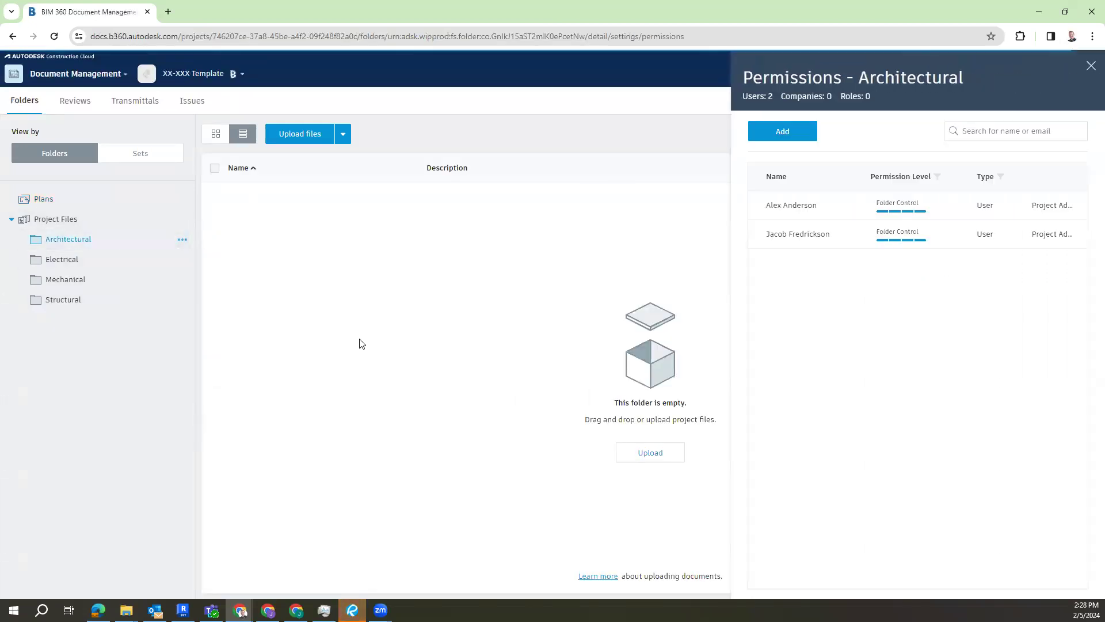
Step: Search for bhb and give the company BHB Structural the View Only permission level on the Architectural folder
click(778, 137)
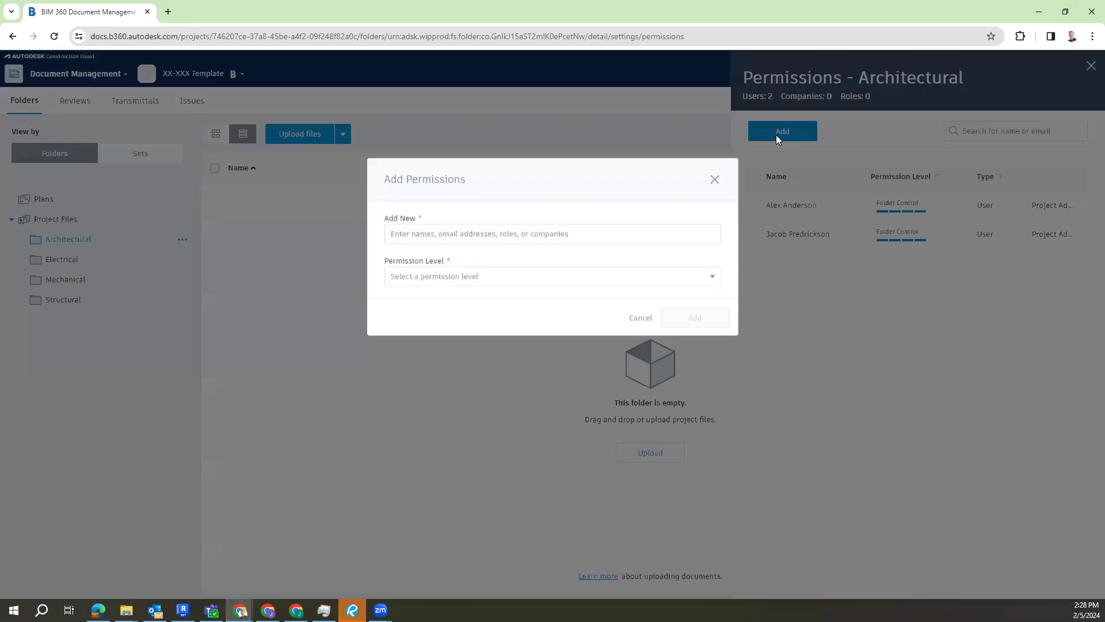
click(529, 243)
text(bhb)
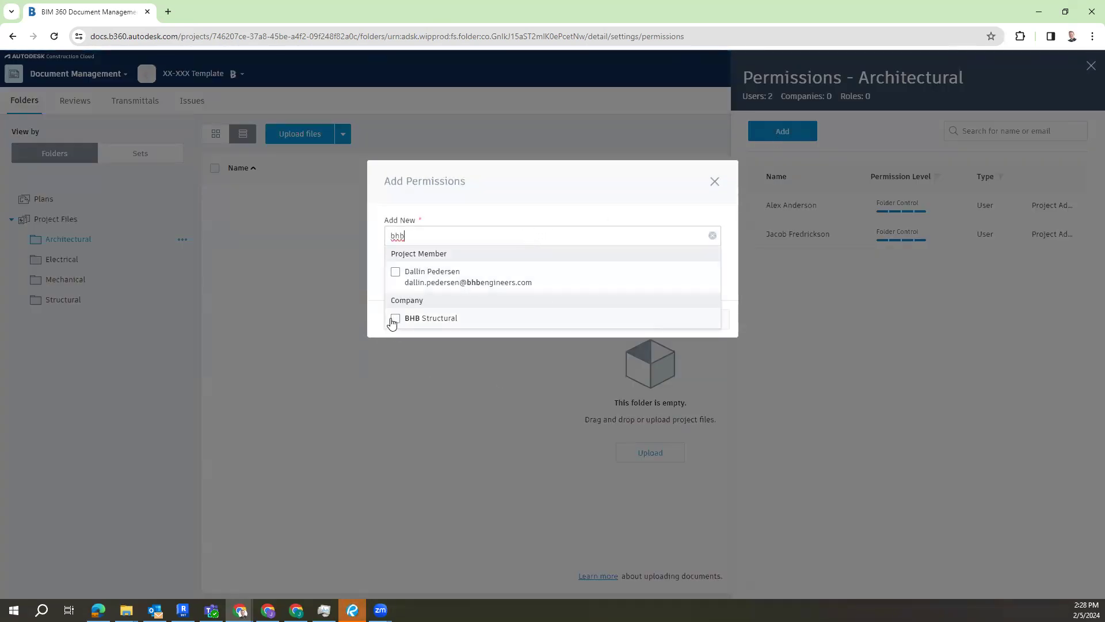
click(395, 320)
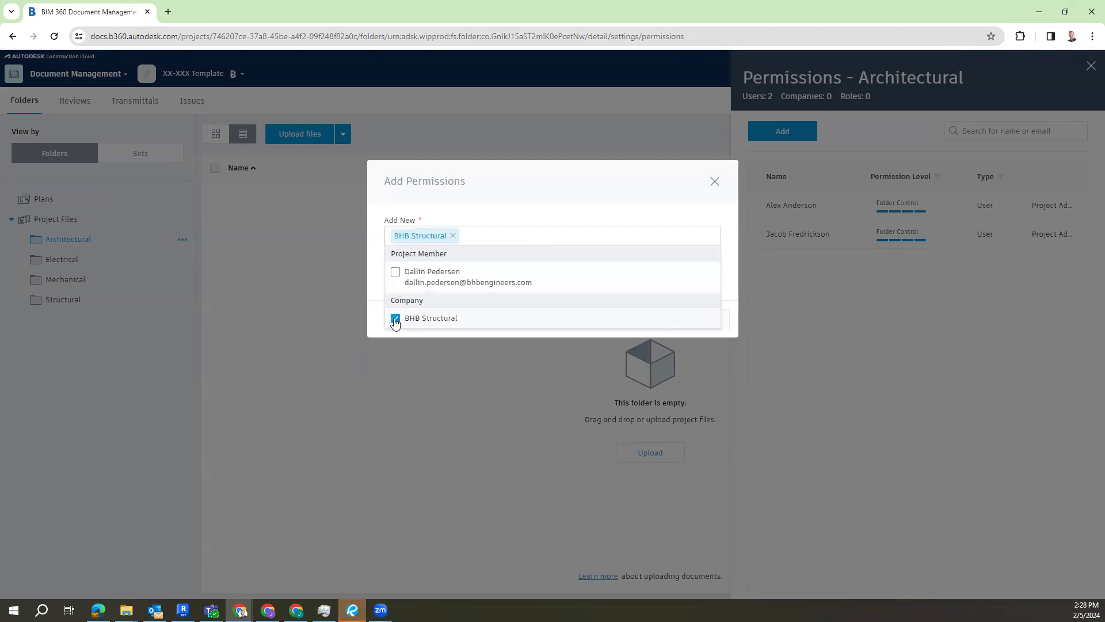
click(517, 191)
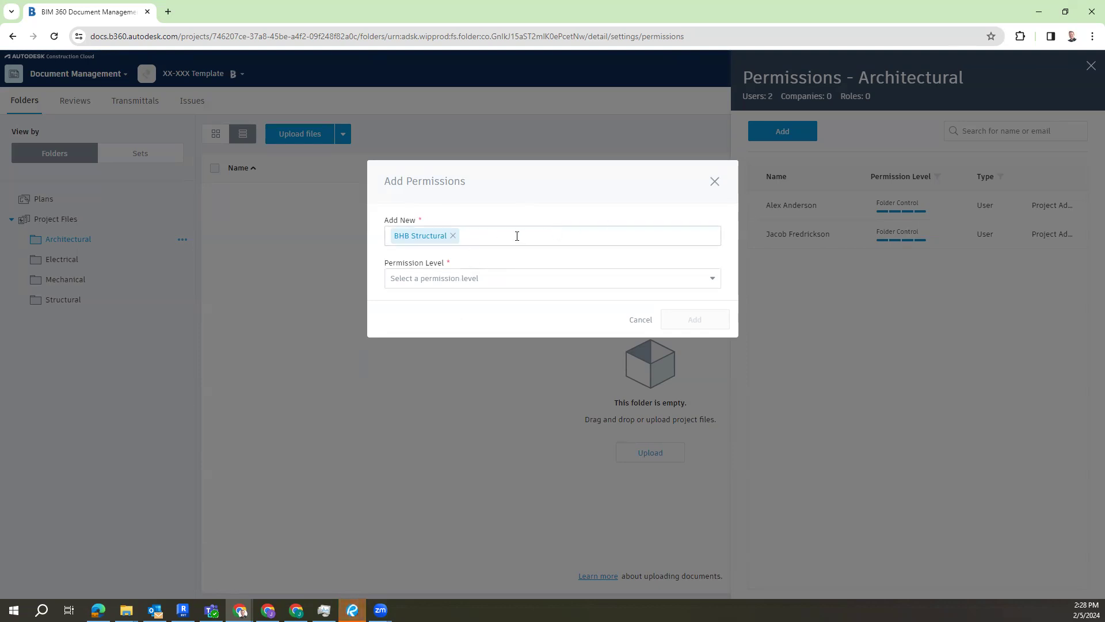
click(447, 284)
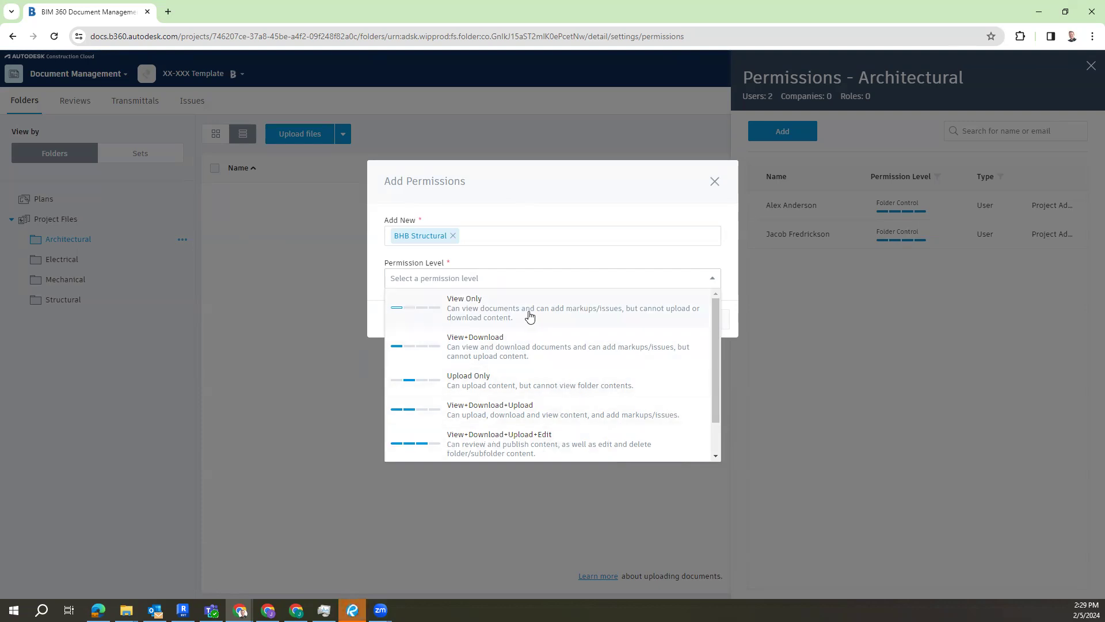
click(527, 311)
click(707, 327)
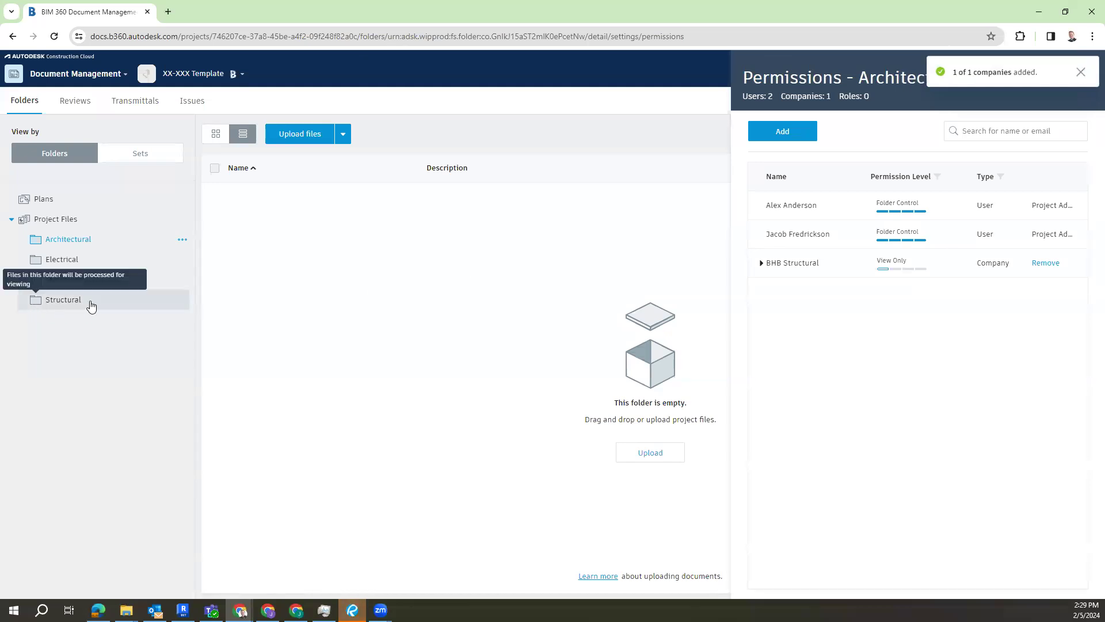
Step: Search for bhb and give the company BHB Structural the View+Download+Upload+Edit permission level on the Structural folder
click(182, 300)
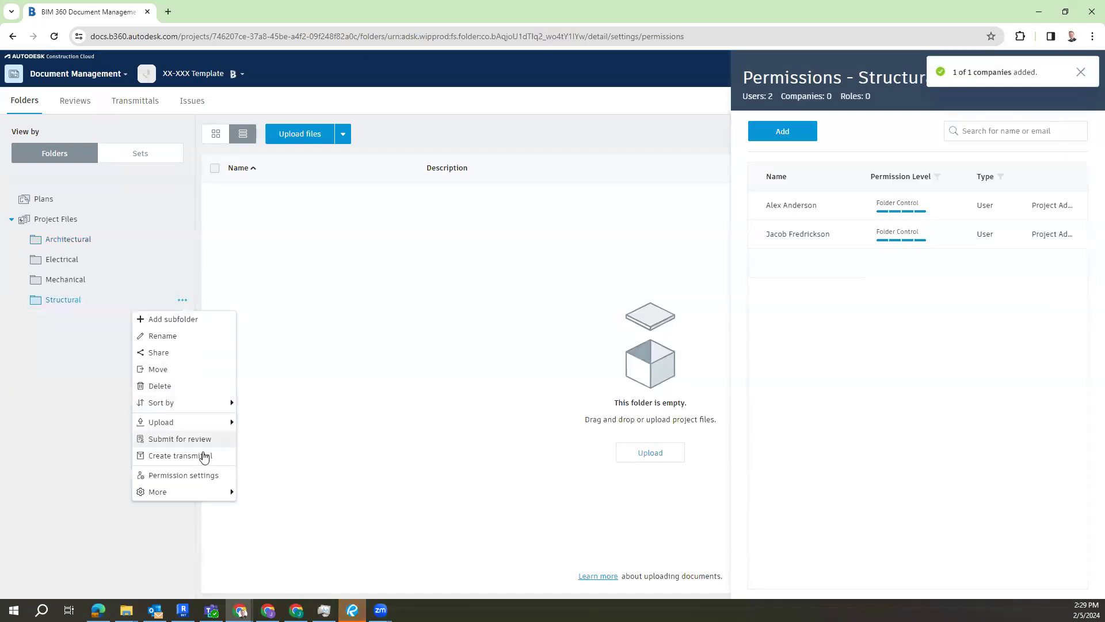
click(199, 475)
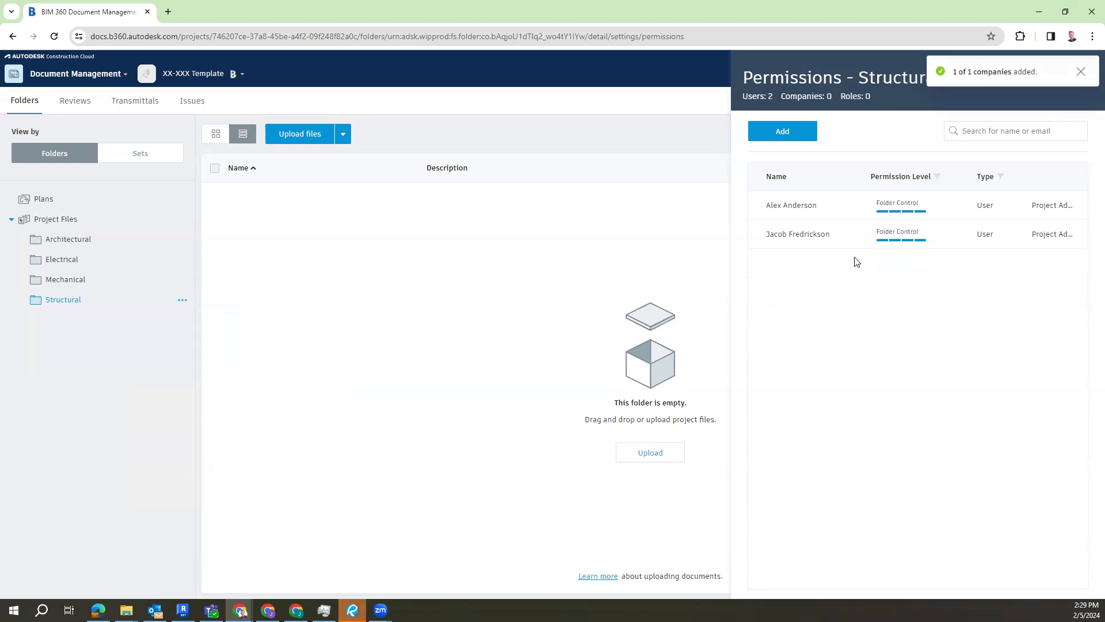
click(182, 300)
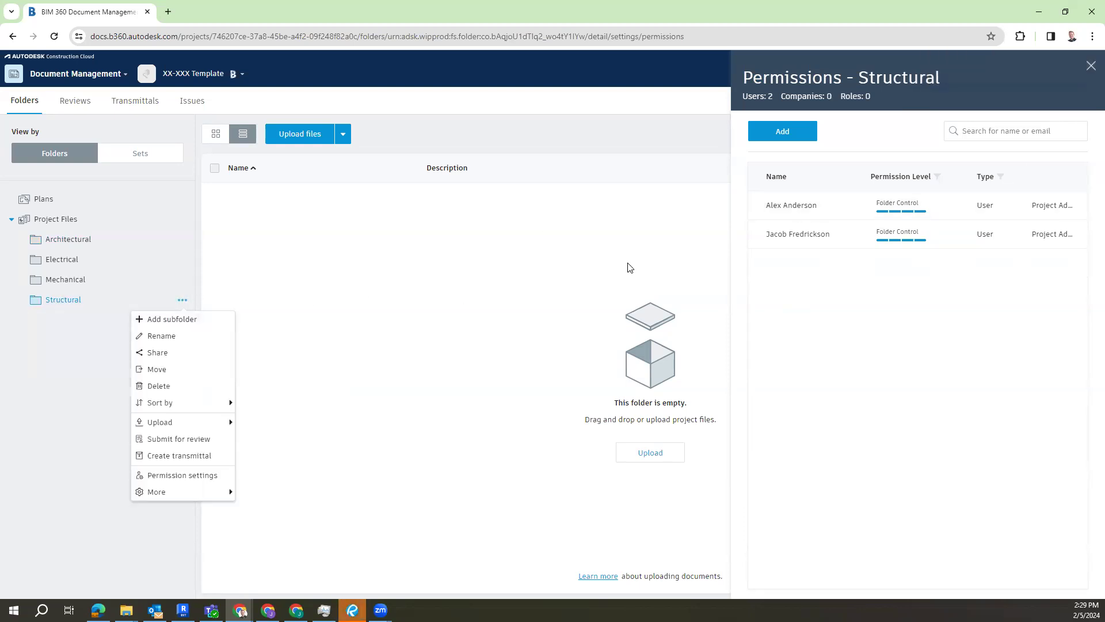
click(782, 131)
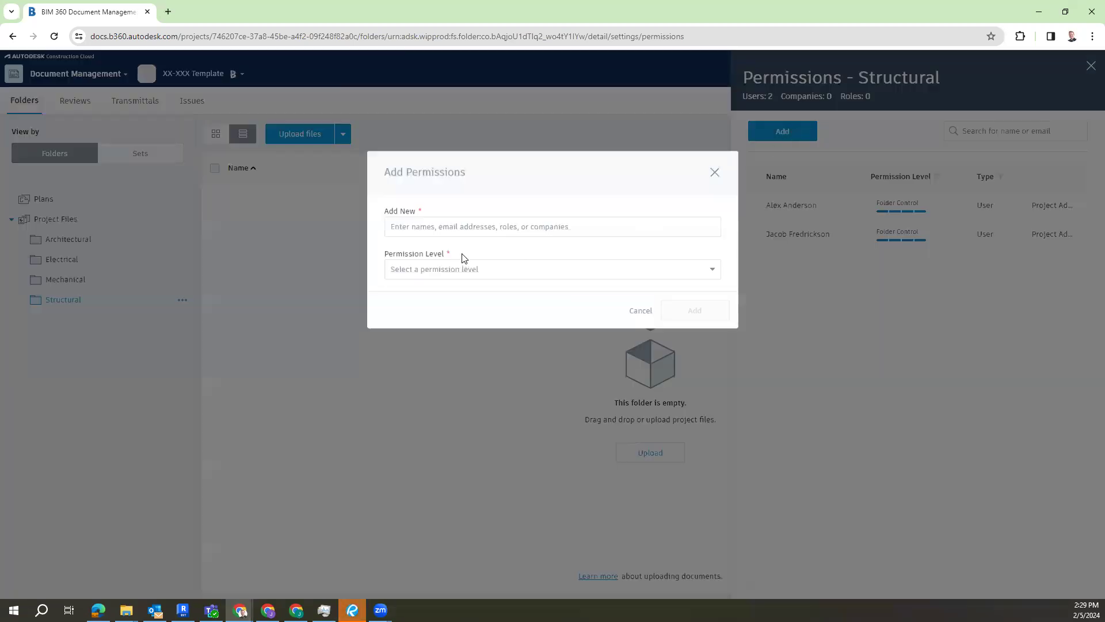
click(437, 233)
text(bhb)
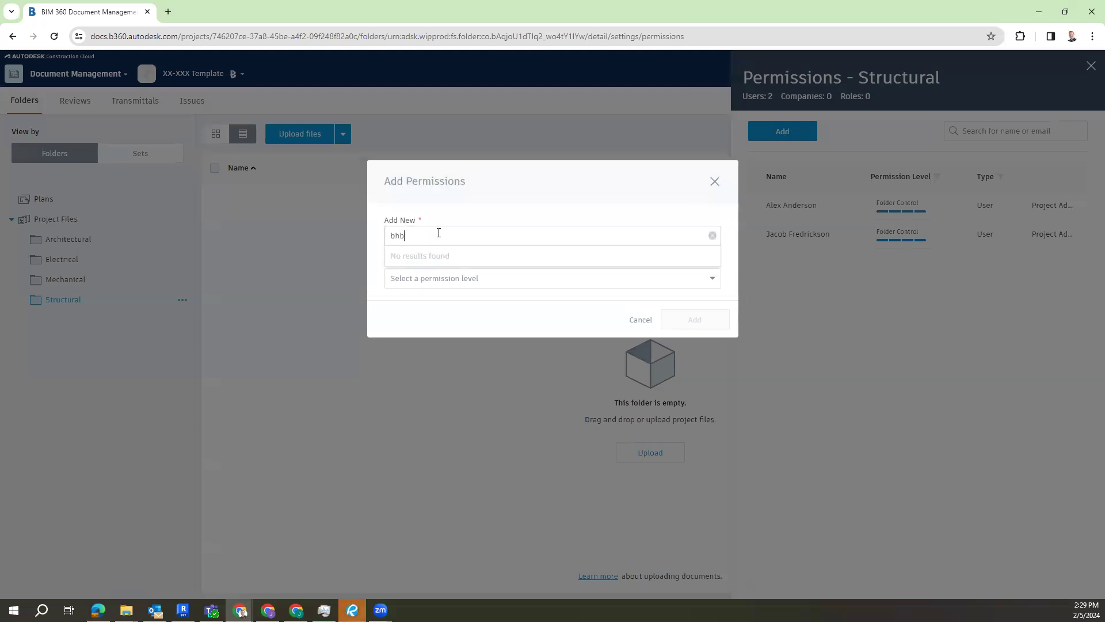
click(395, 318)
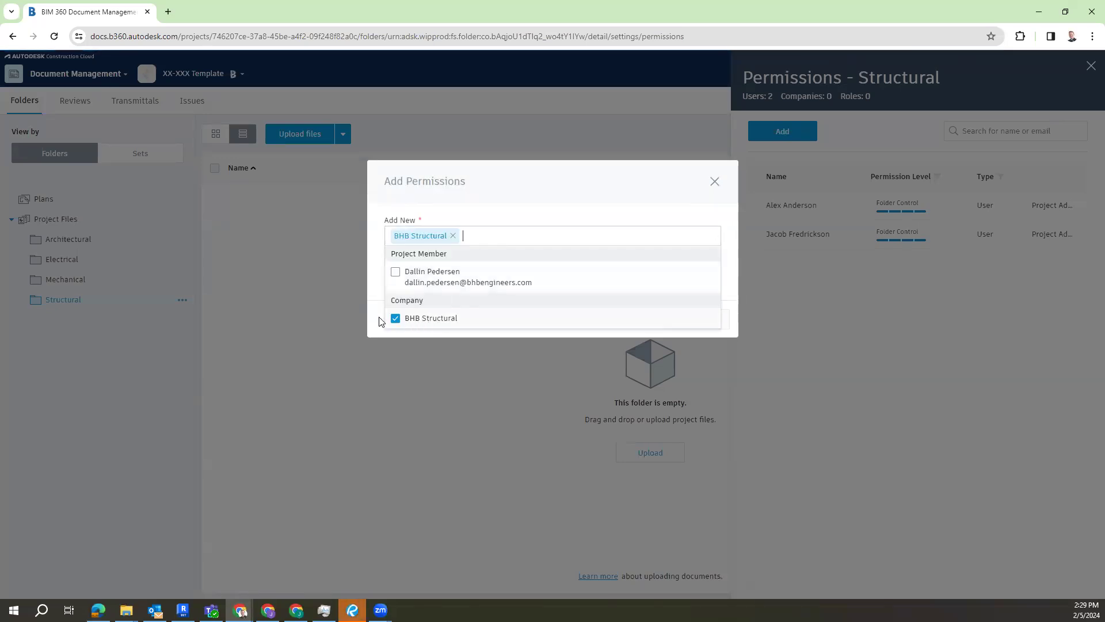
click(505, 278)
click(543, 437)
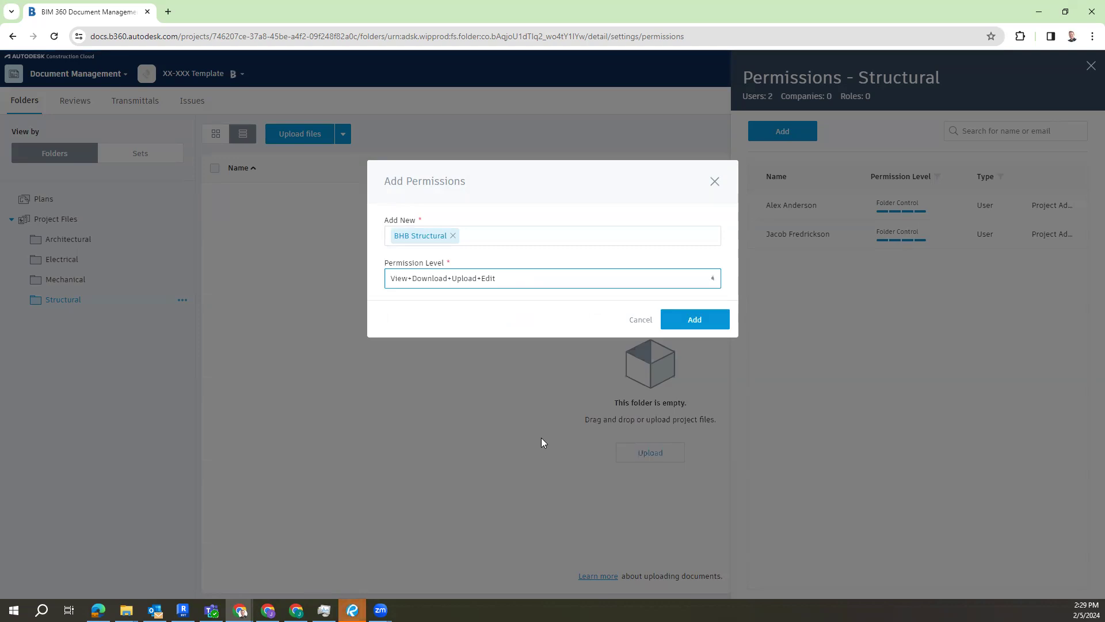
click(687, 327)
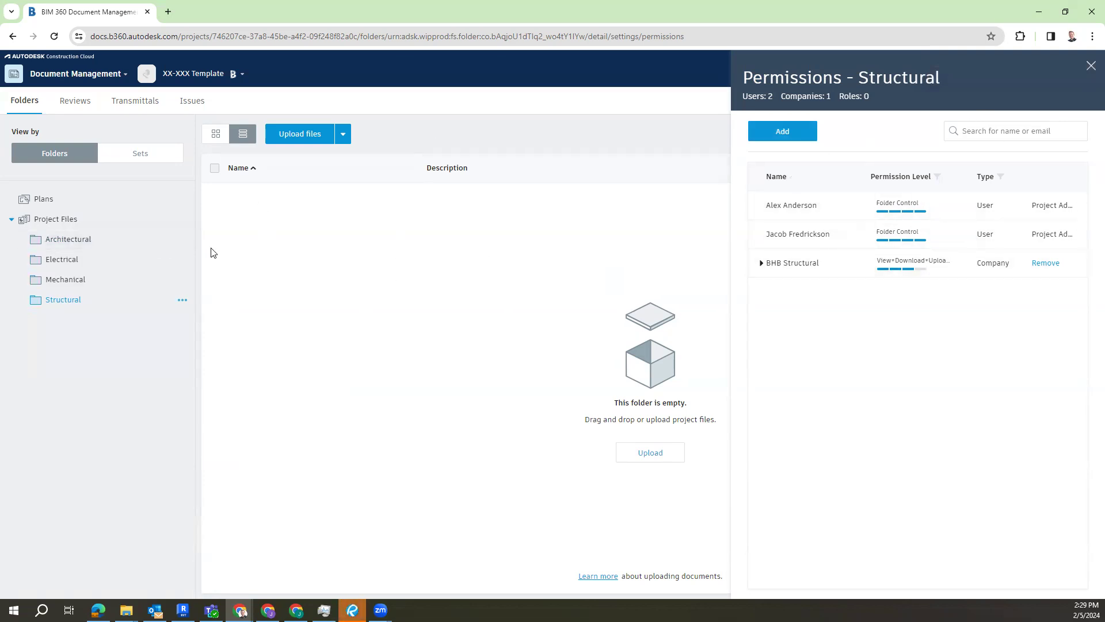
Step: Select the Architectural folder, then switch to Revit and start cloud collaboration for Temple Arch, choosing to save the model and continue
click(109, 246)
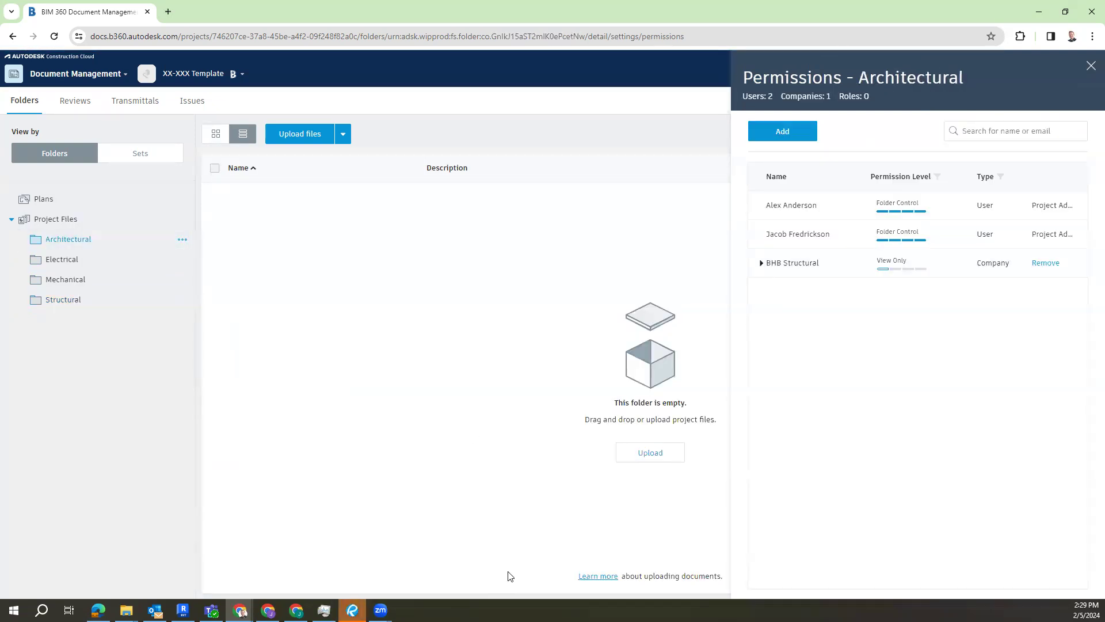
click(189, 605)
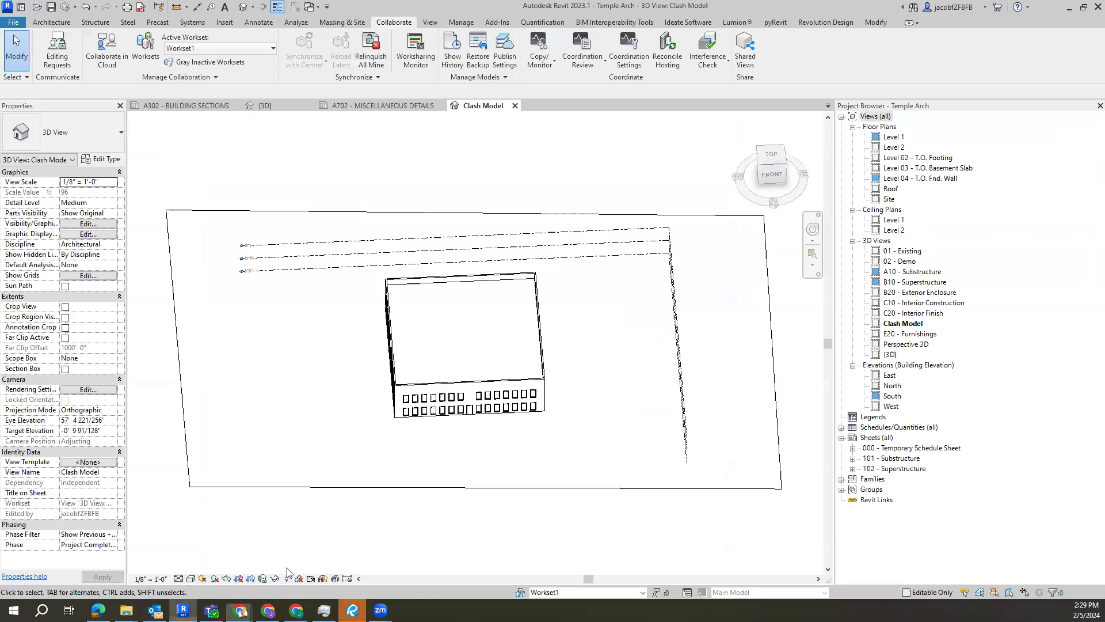
shift+middle_drag(460, 246, 547, 192)
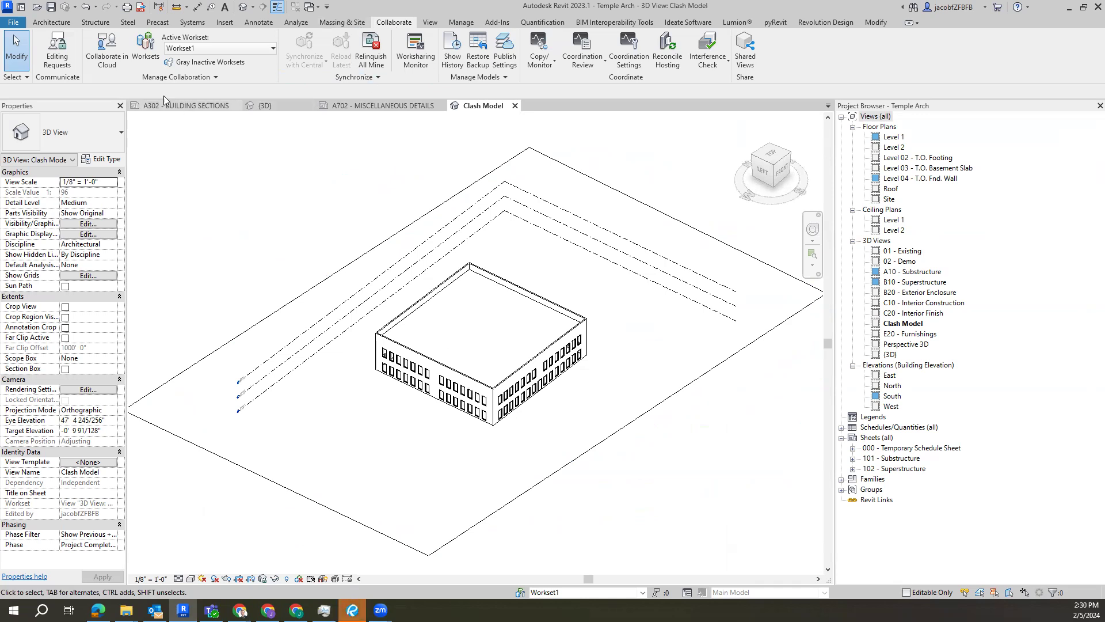
click(106, 62)
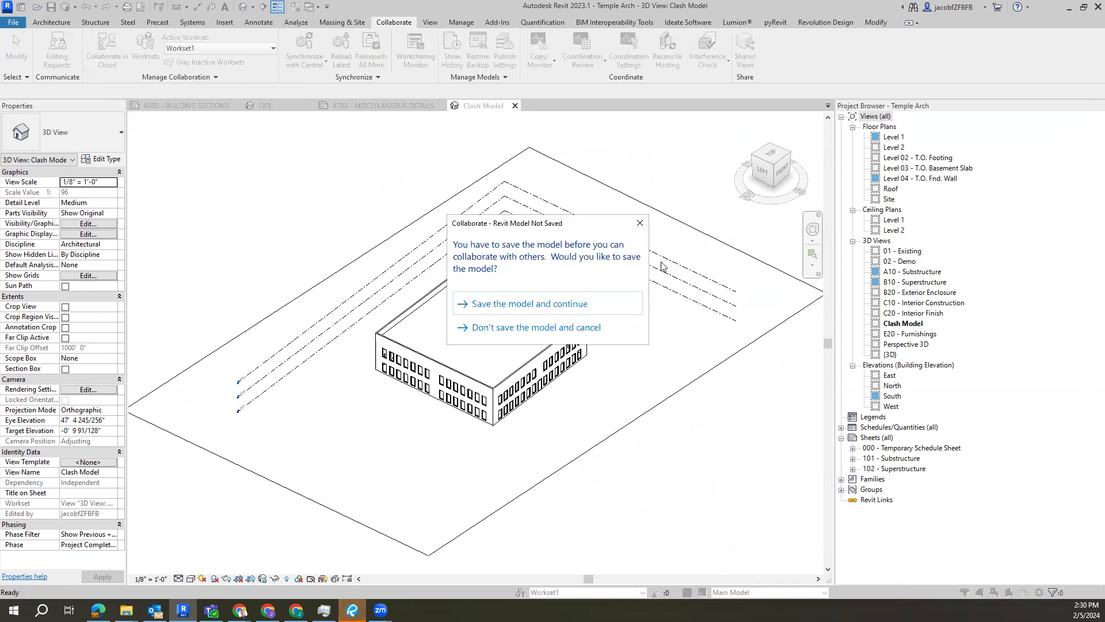
click(548, 309)
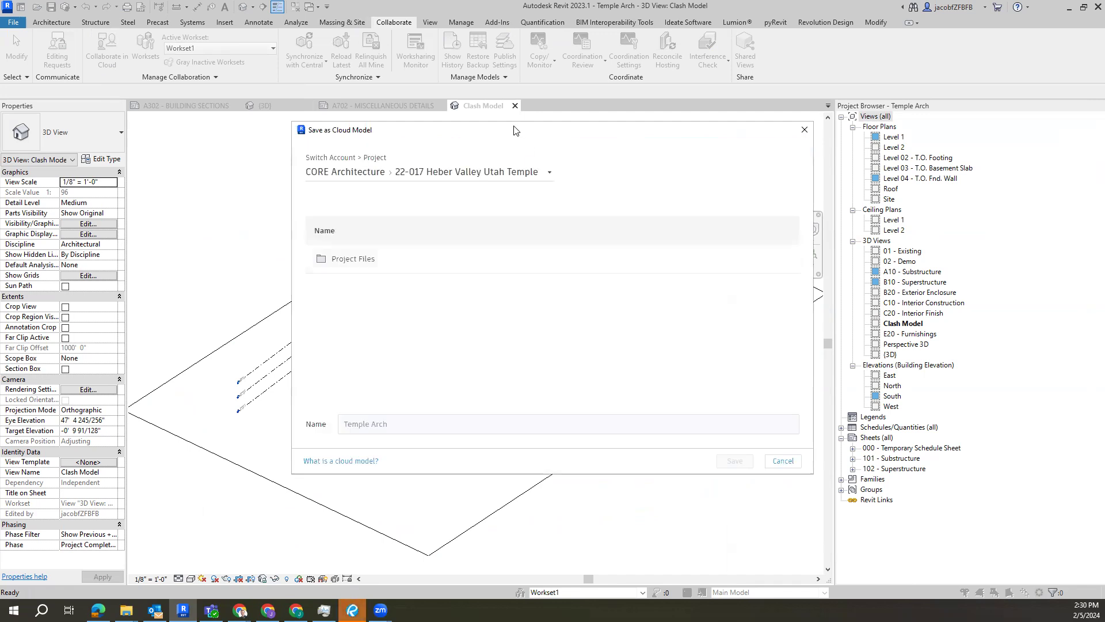
drag(514, 130, 411, 107)
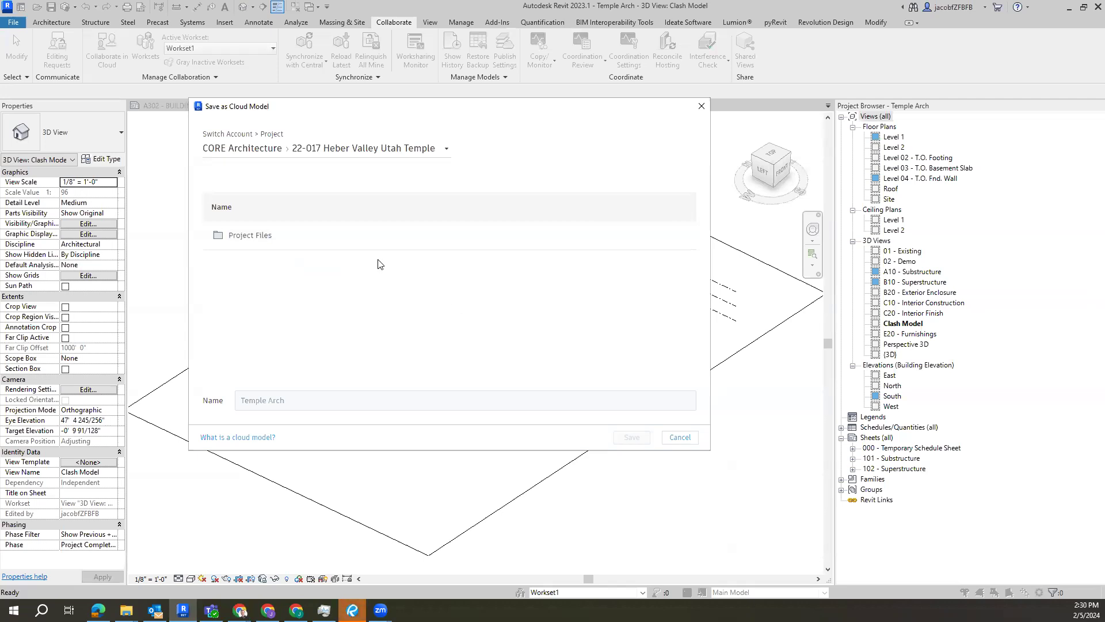
click(321, 156)
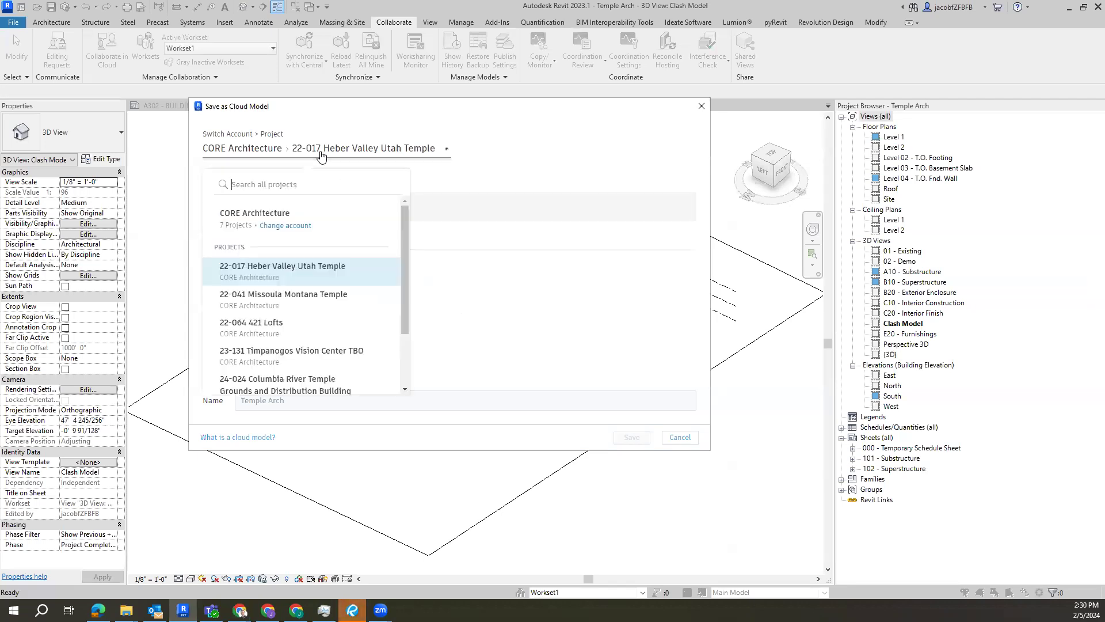
scroll(321, 316, down, 3)
click(292, 374)
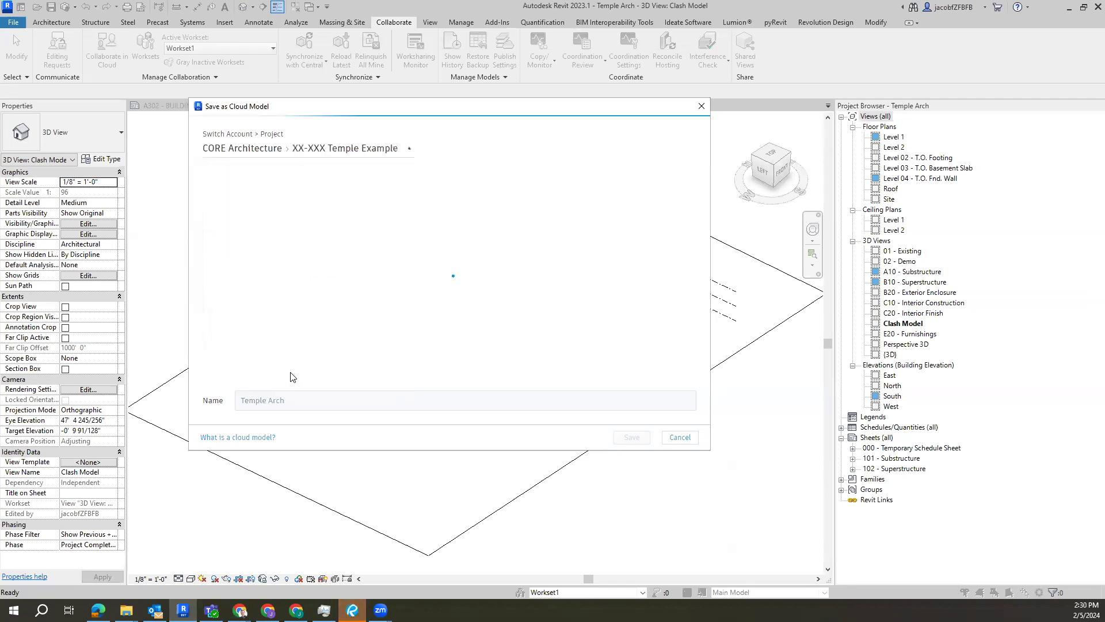
Step: Save Temple Arch as a cloud model in the Architectural folder under Project Files of the XX-XXX Template project, and close the model
click(362, 159)
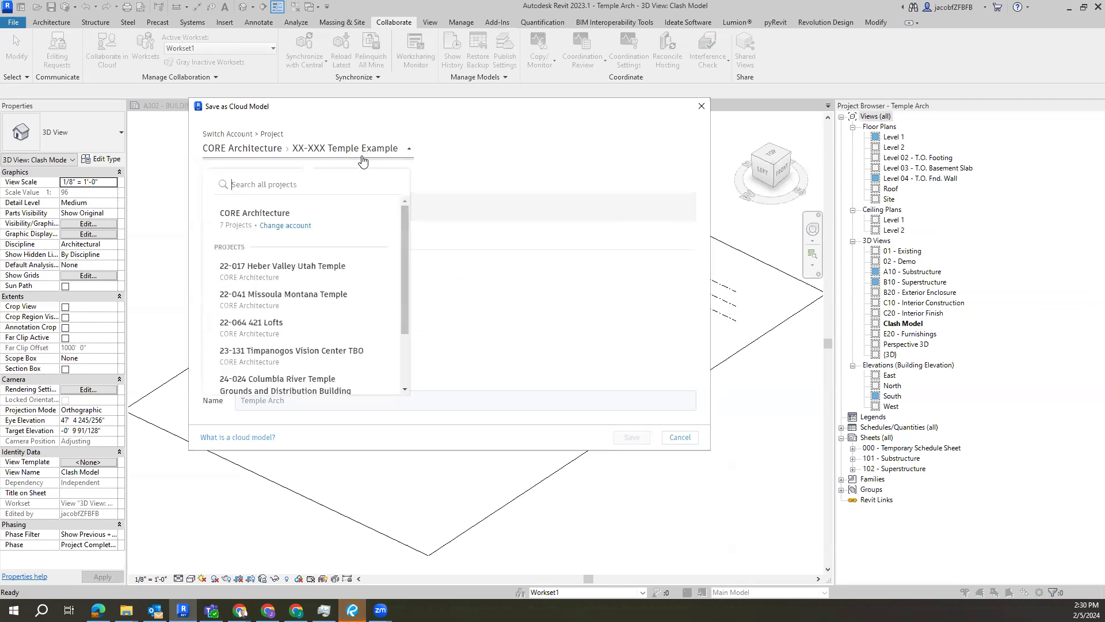
scroll(346, 311, down, 5)
click(318, 362)
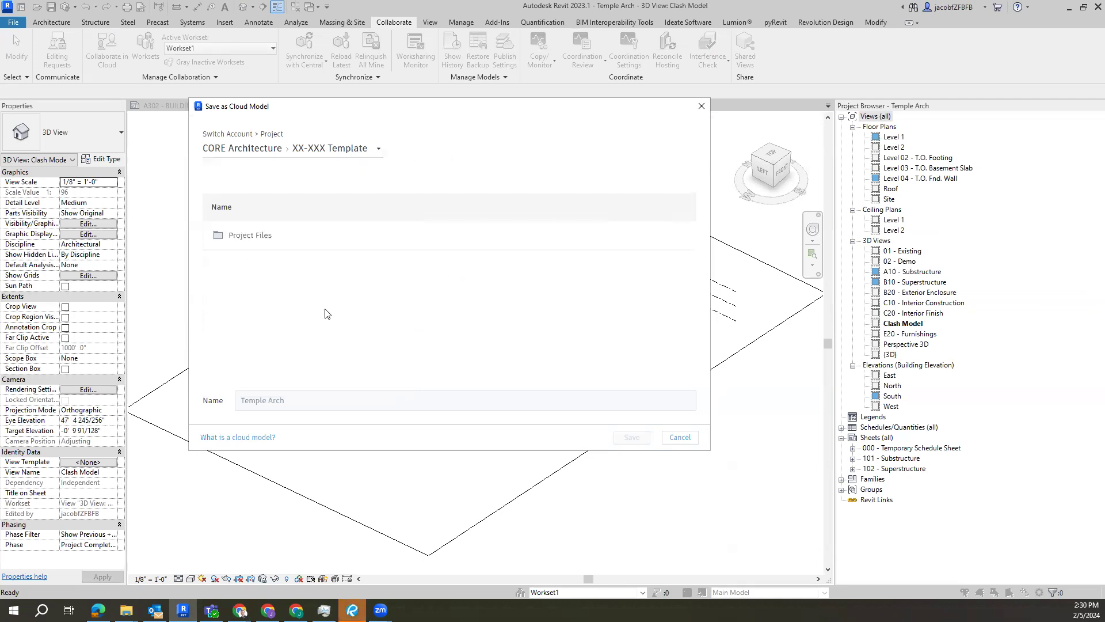
click(233, 240)
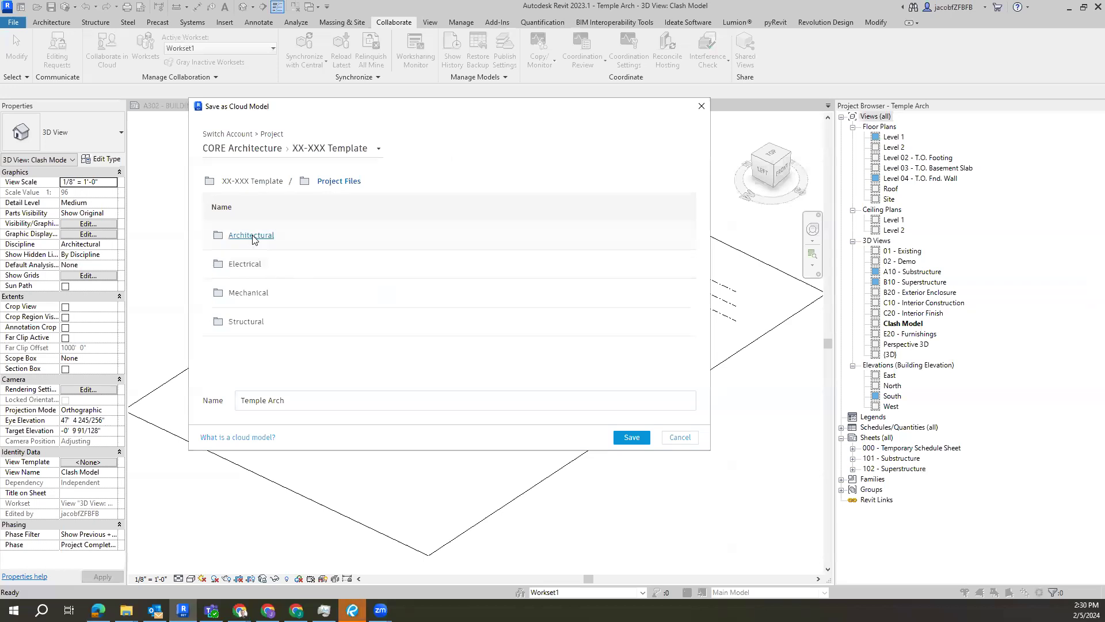
click(251, 236)
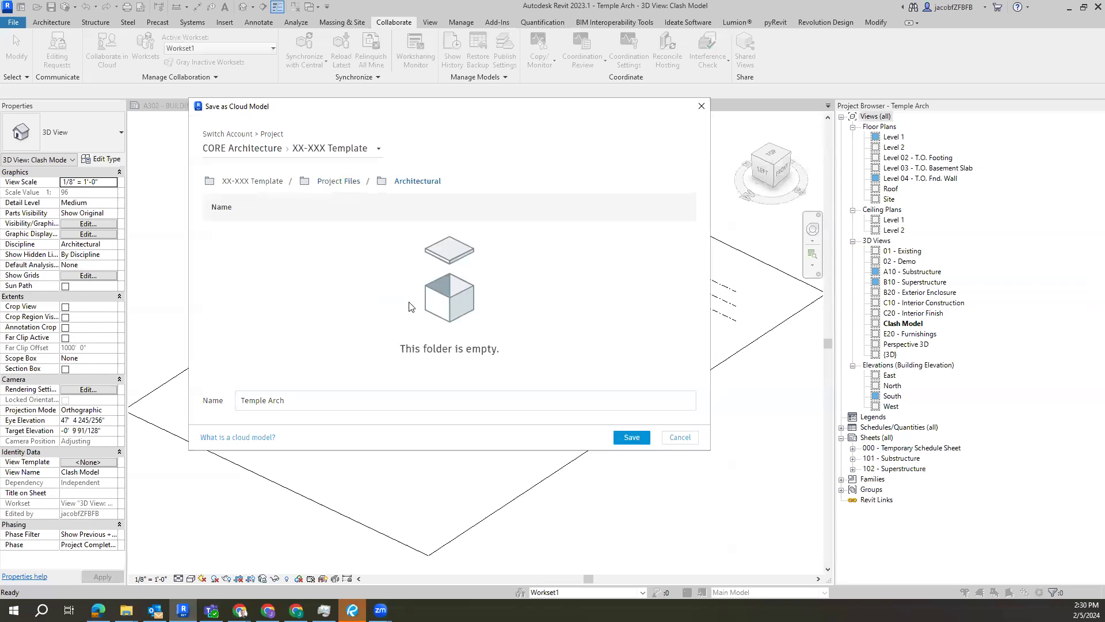
click(631, 437)
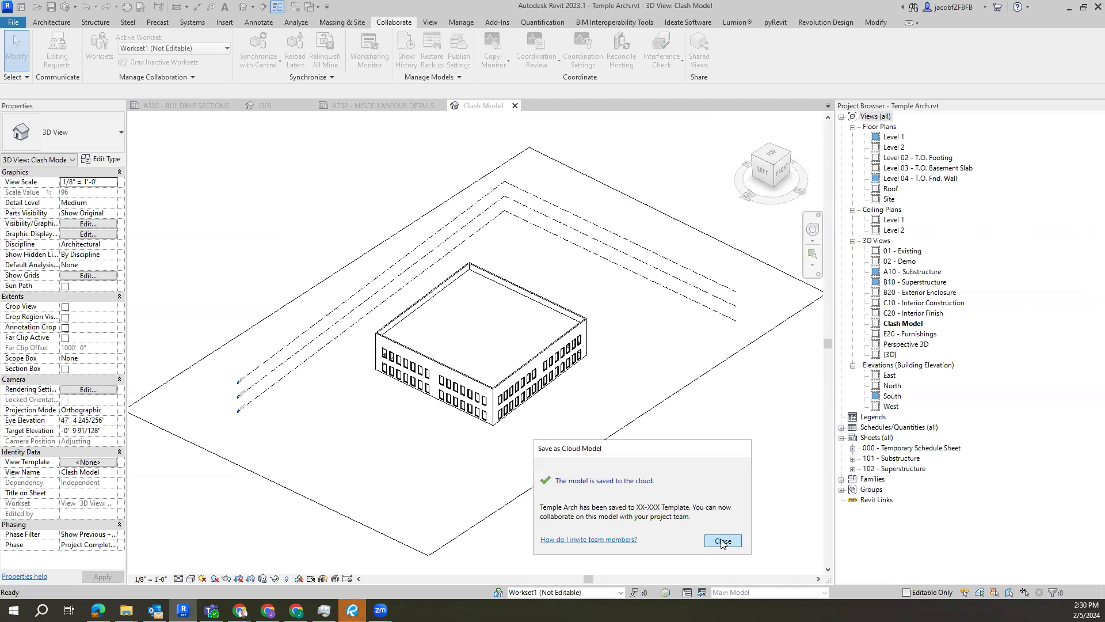
click(723, 541)
click(515, 106)
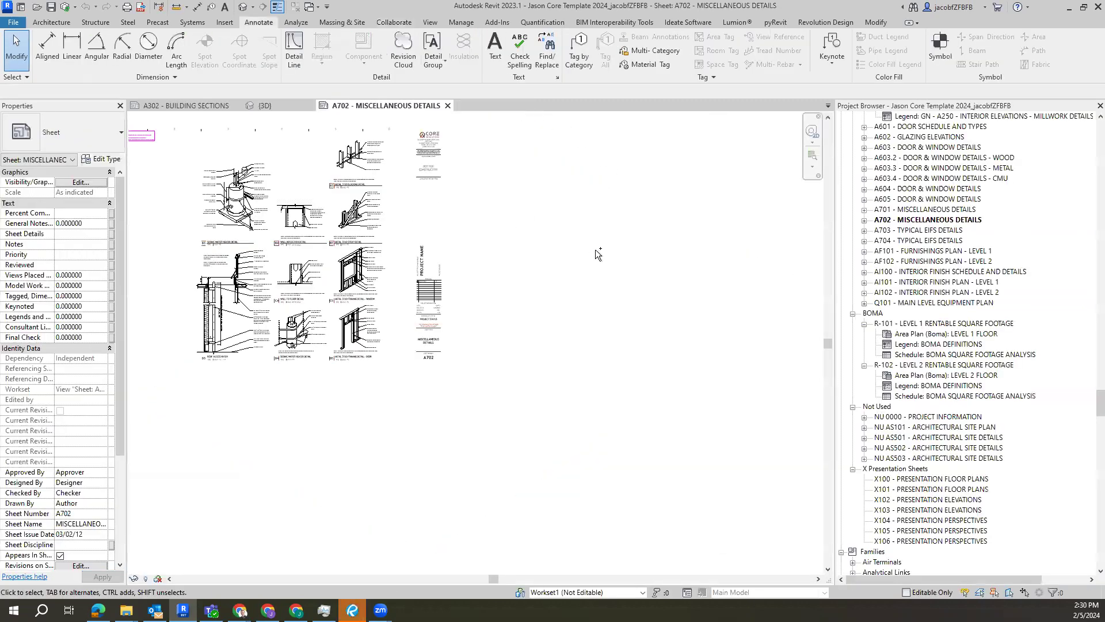
Step: Go to Autodesk Docs on Revit's home screen, refresh the list, and switch to the XX-XXX Template project
key(ctrl+d)
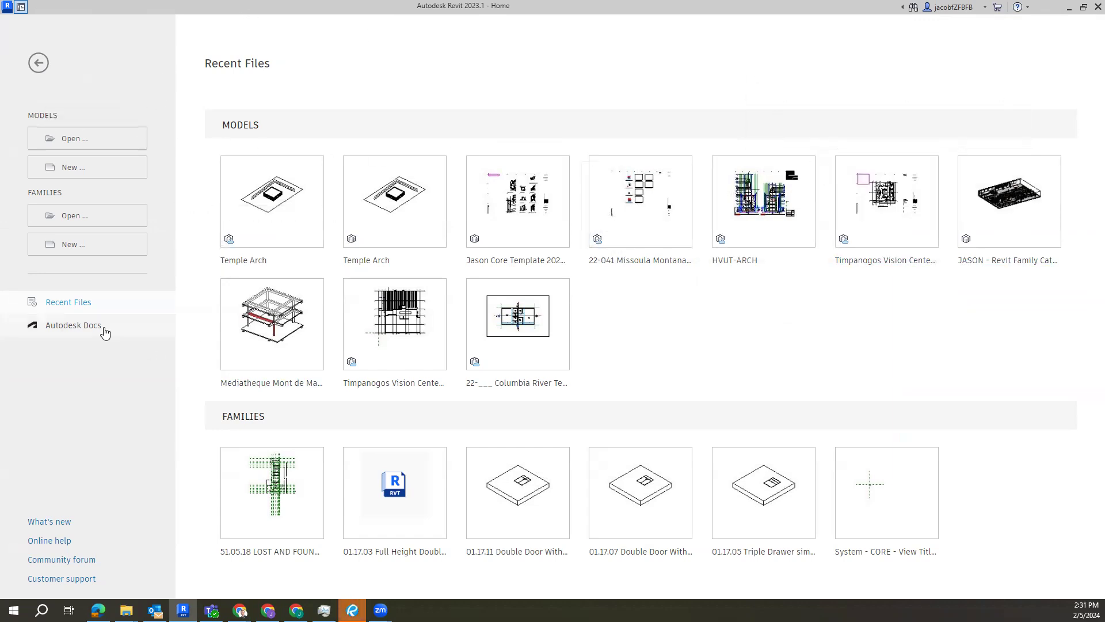
click(75, 325)
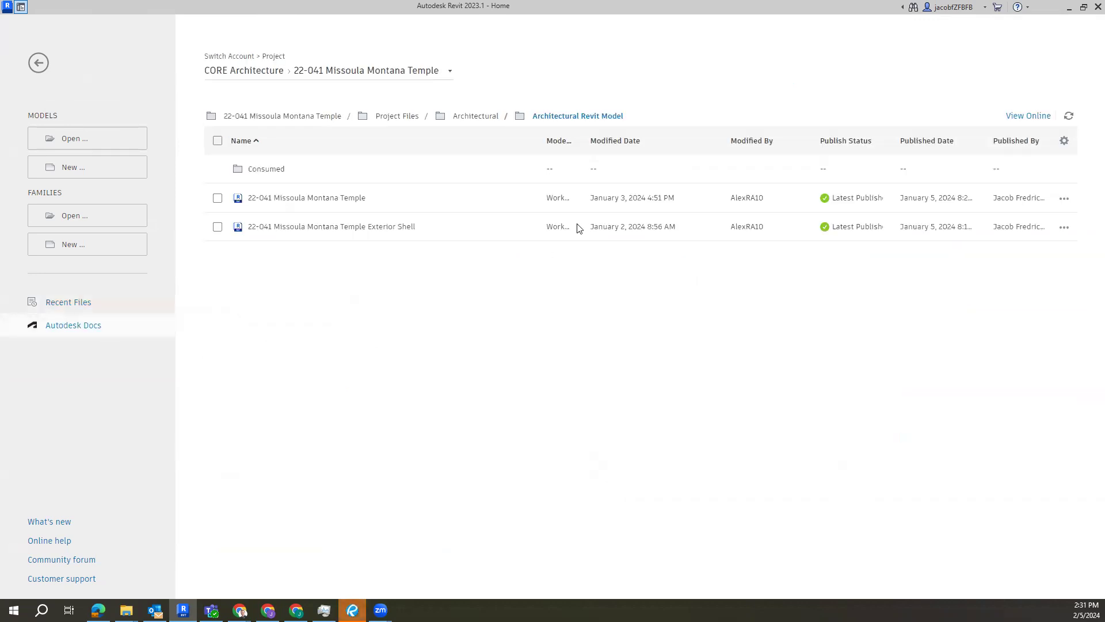
click(413, 71)
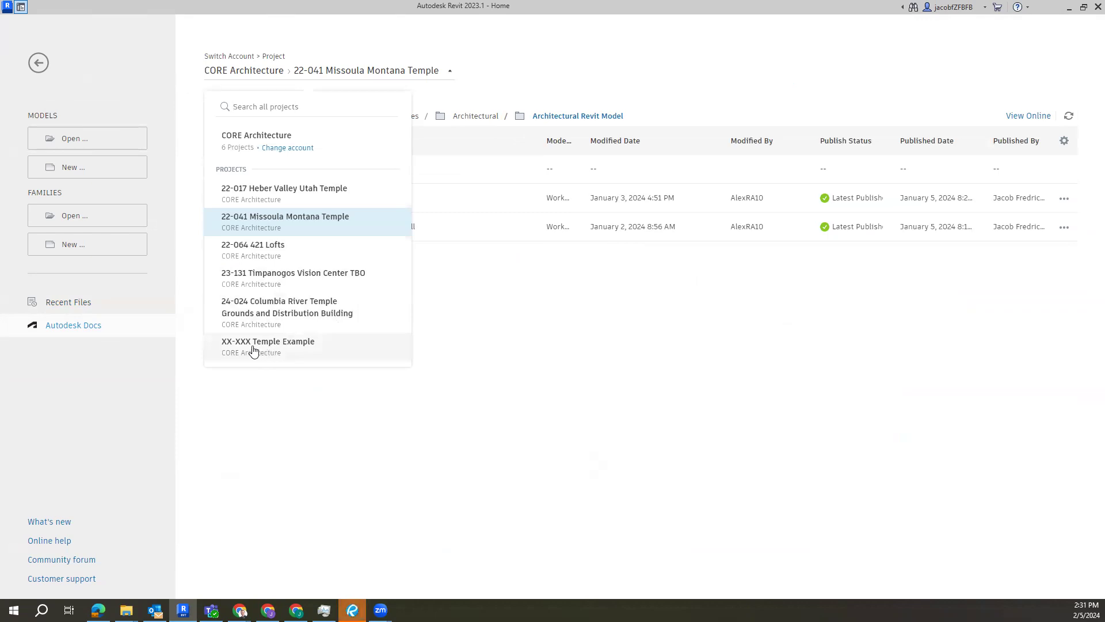
click(213, 380)
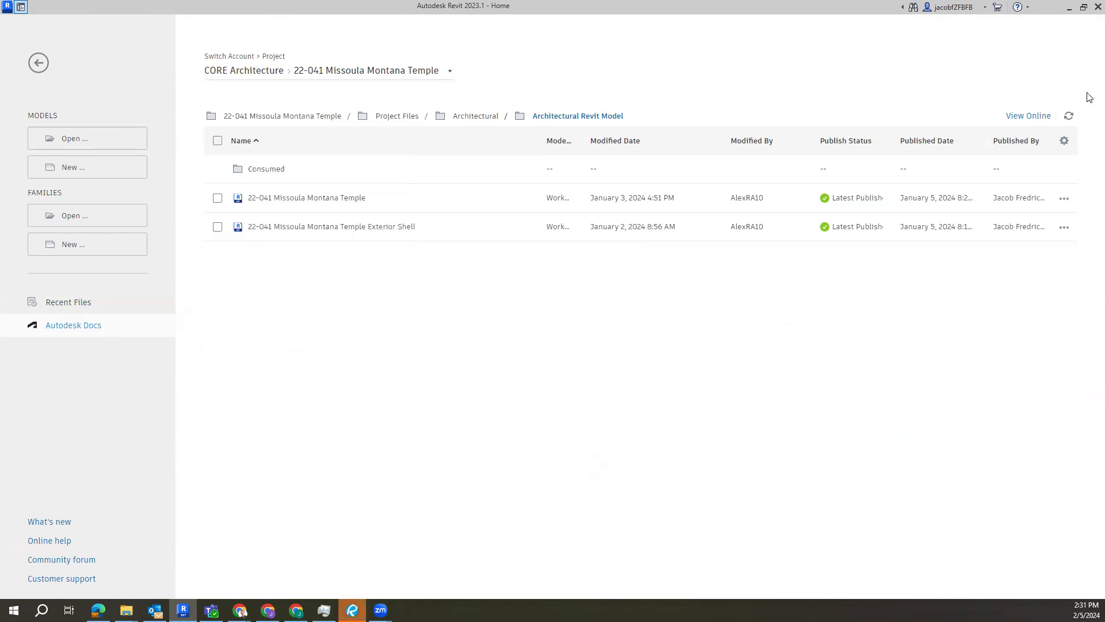
click(1068, 116)
click(267, 67)
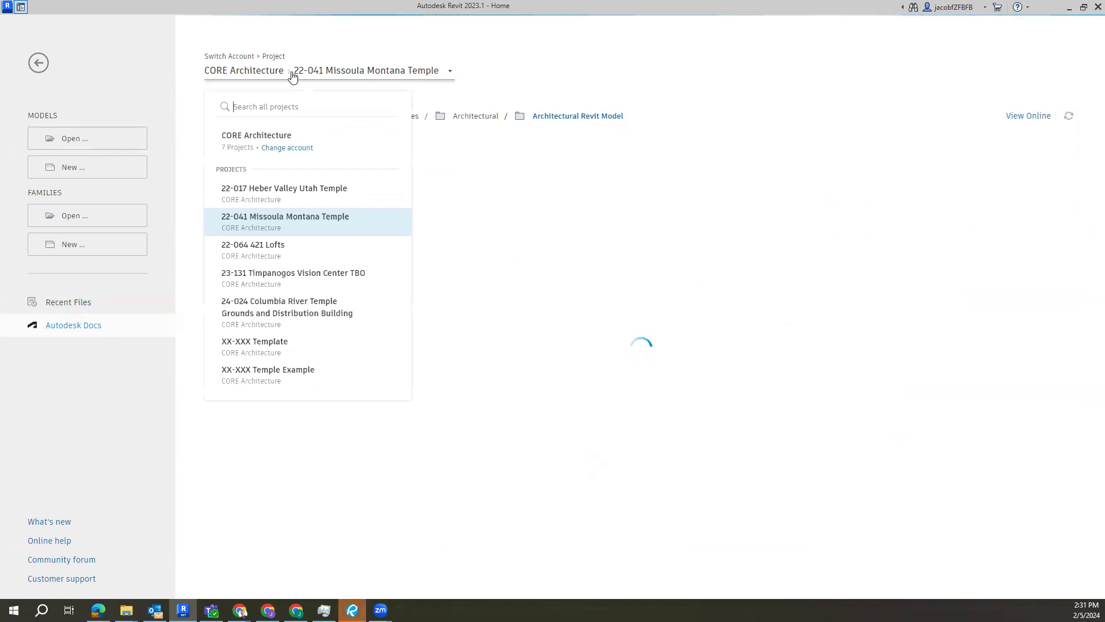
click(302, 348)
Step: Open the Temple Arch cloud model from the project's Architectural folder under Project Files
click(268, 199)
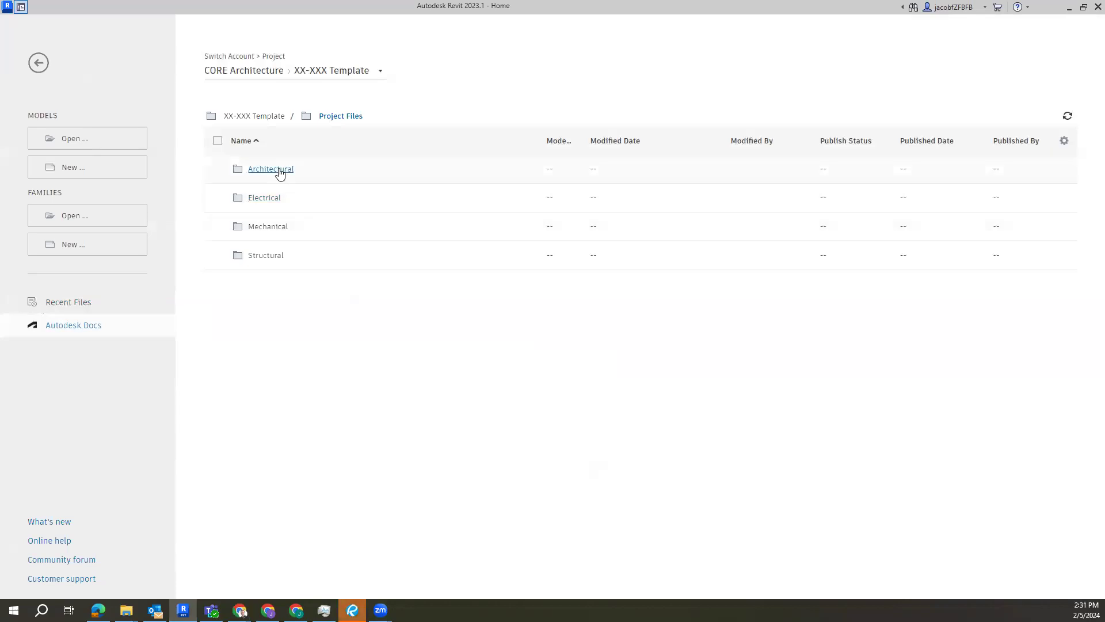
click(279, 171)
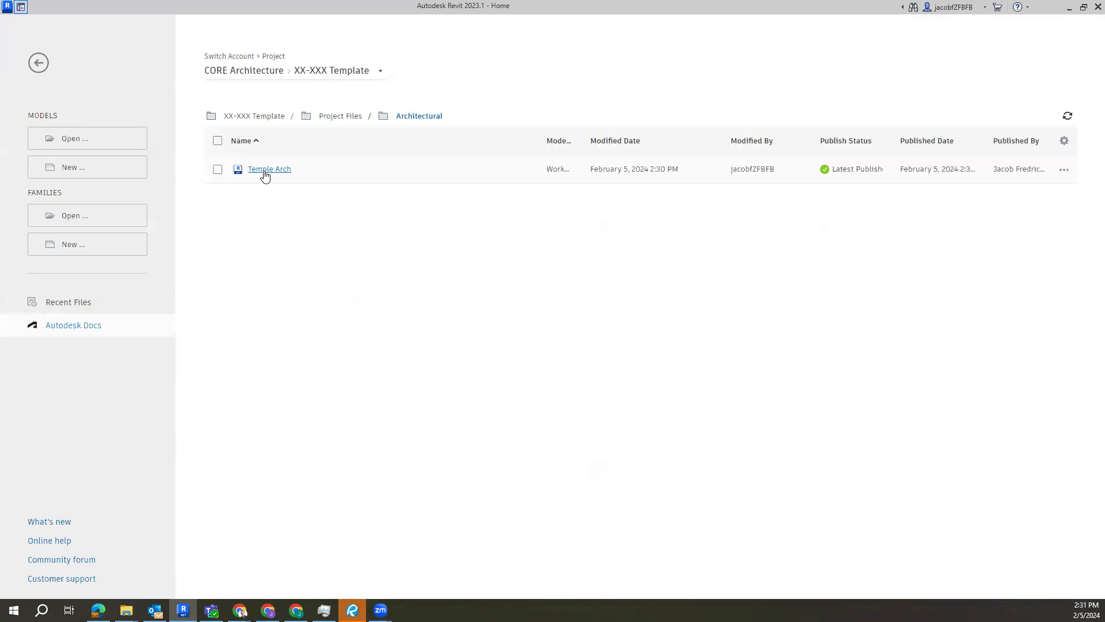
click(268, 170)
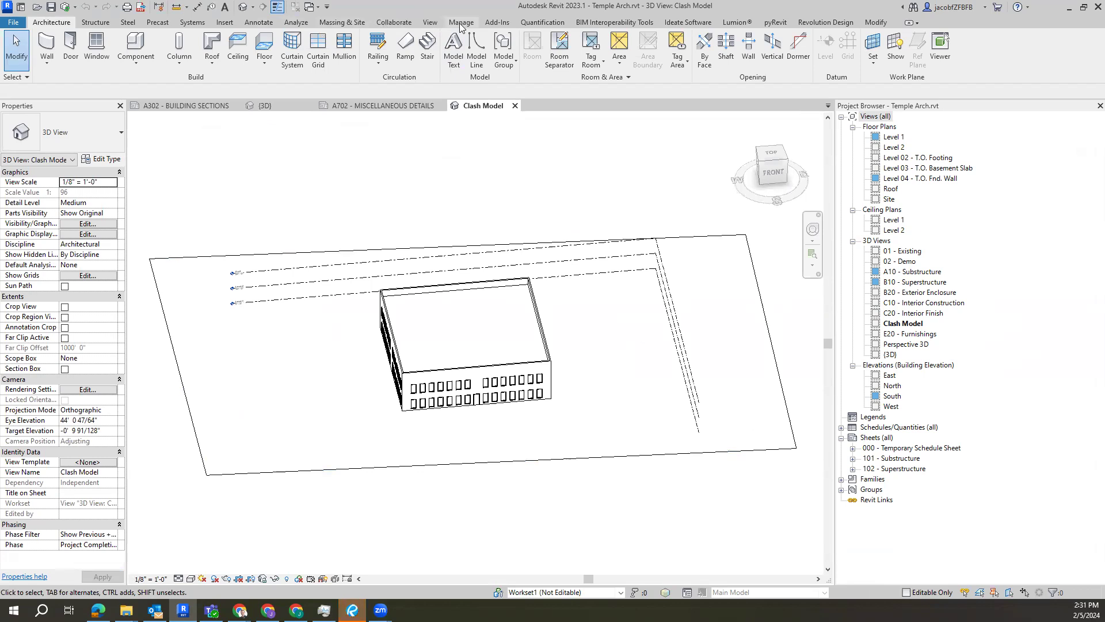
Step: Check the cloud model's publish settings for the included set Sheets and 3d and its views, leaving them without saving
click(392, 25)
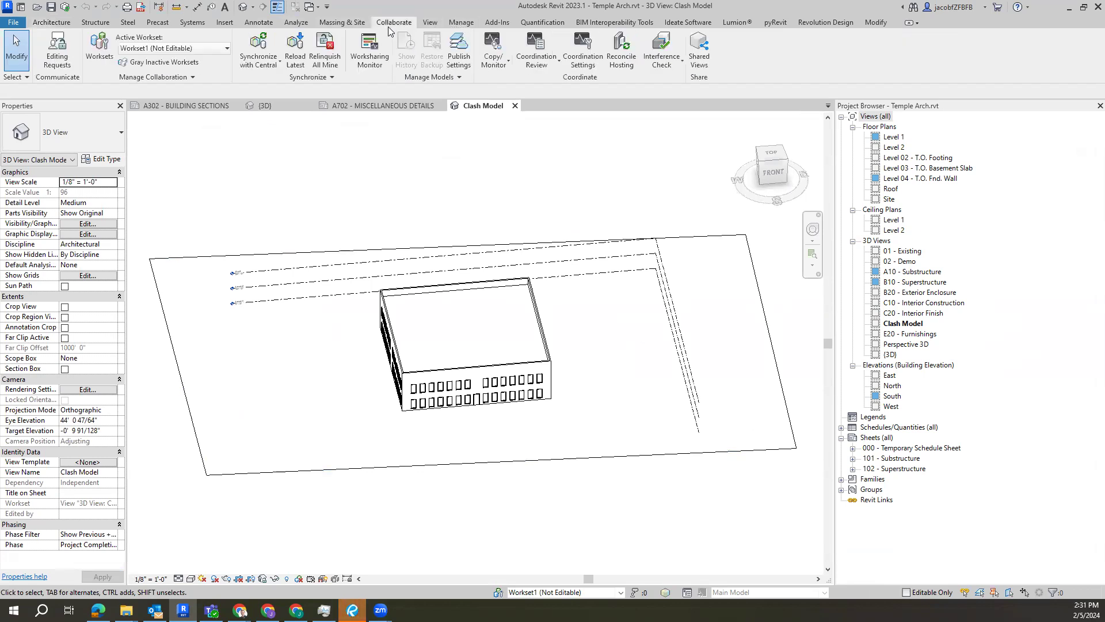
click(459, 52)
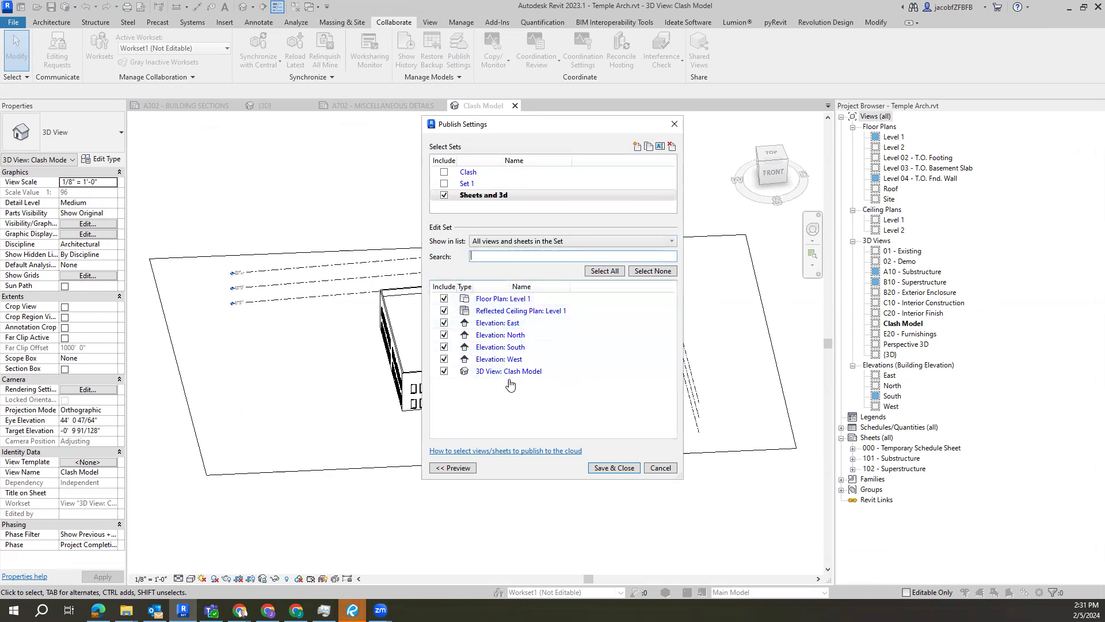
click(675, 124)
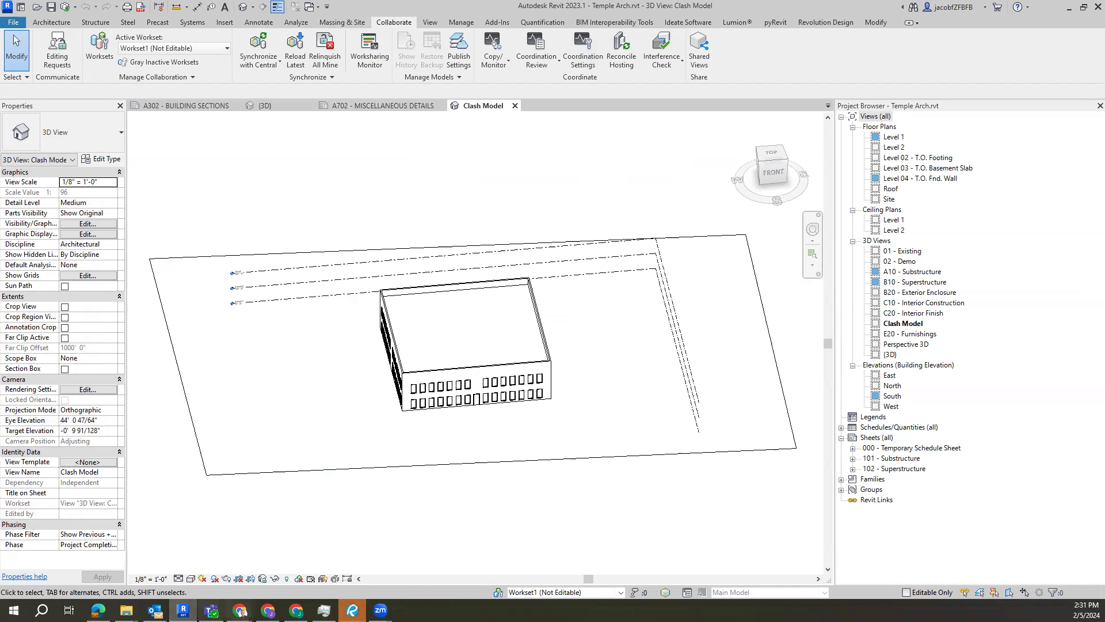
Step: Switch back to BIM 360 Document Management and close the Architectural folder's permission settings
mouse_move(240, 611)
click(338, 570)
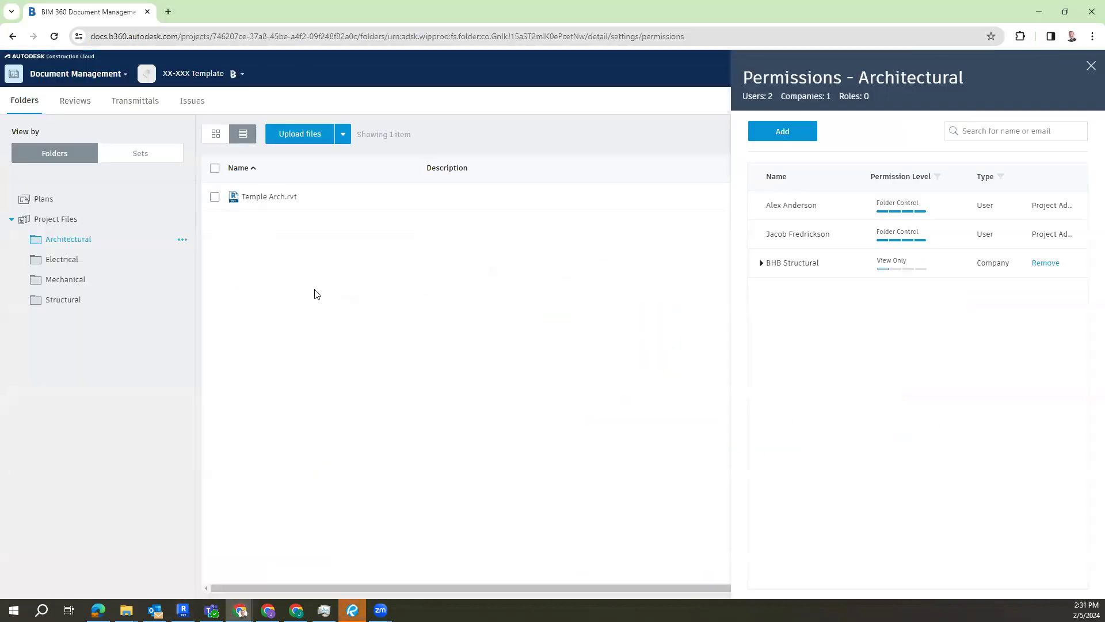
click(1090, 68)
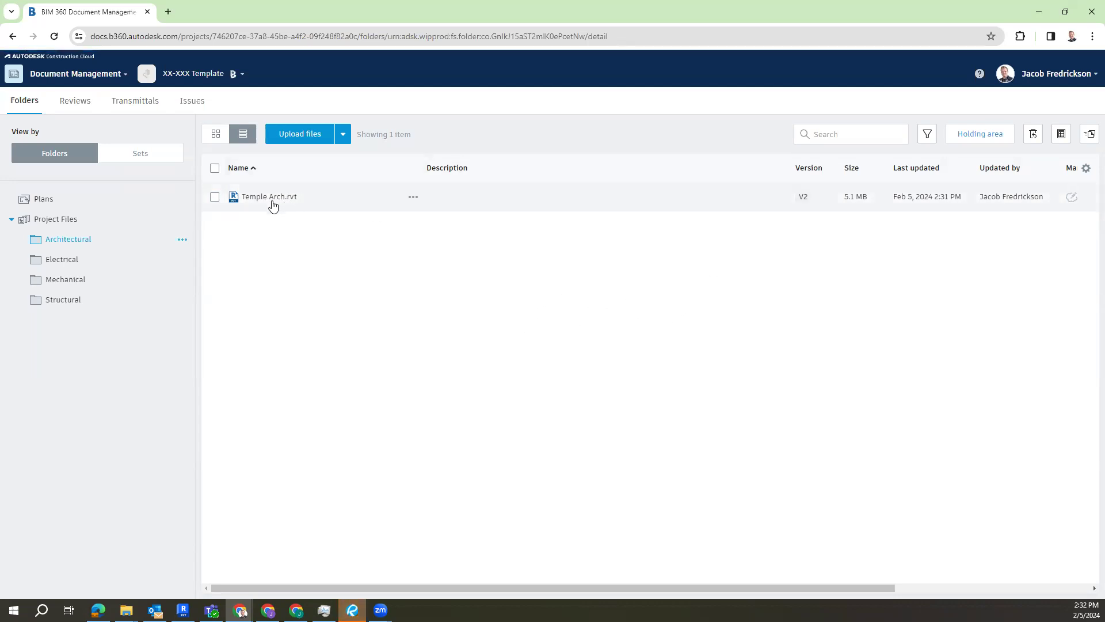
Step: Open Temple Arch.rvt in the viewer and walk up to the building's front facade in First Person mode
click(258, 198)
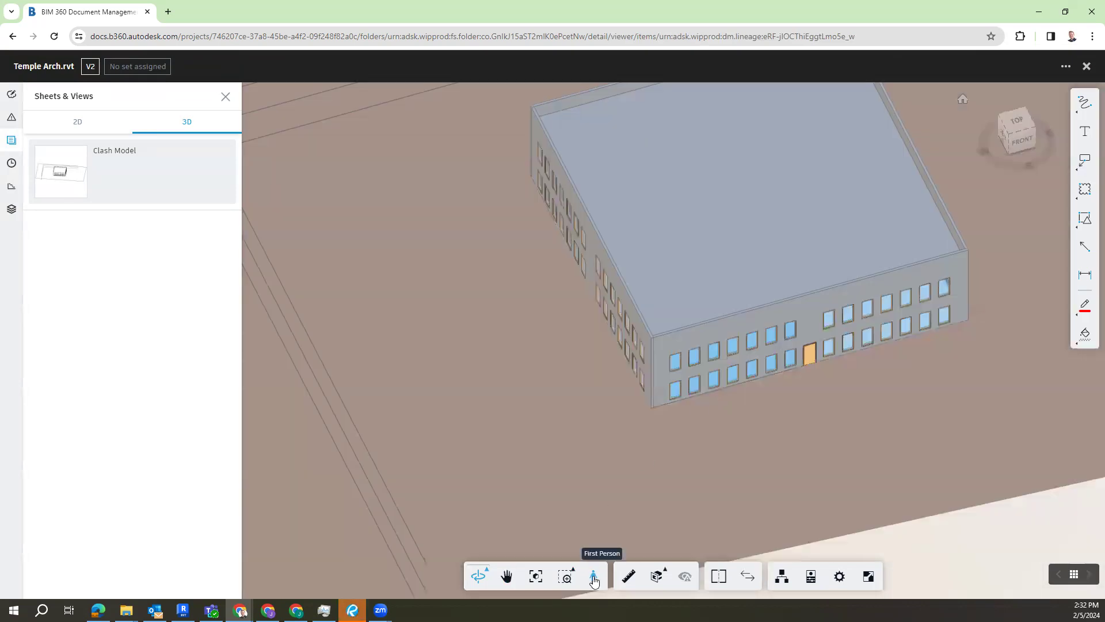
click(593, 576)
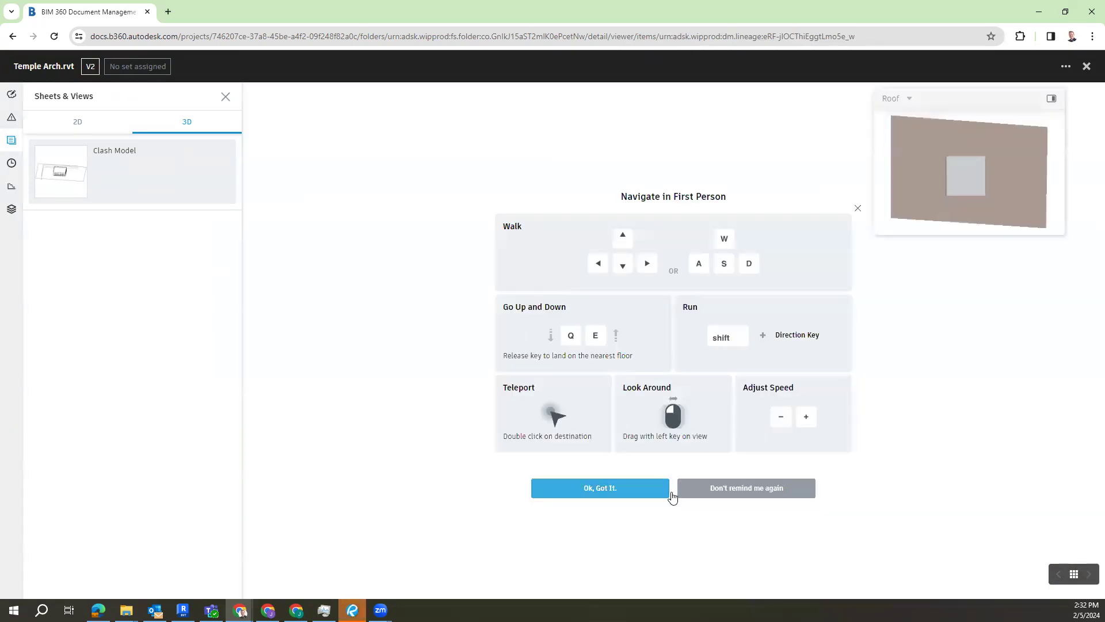
click(593, 487)
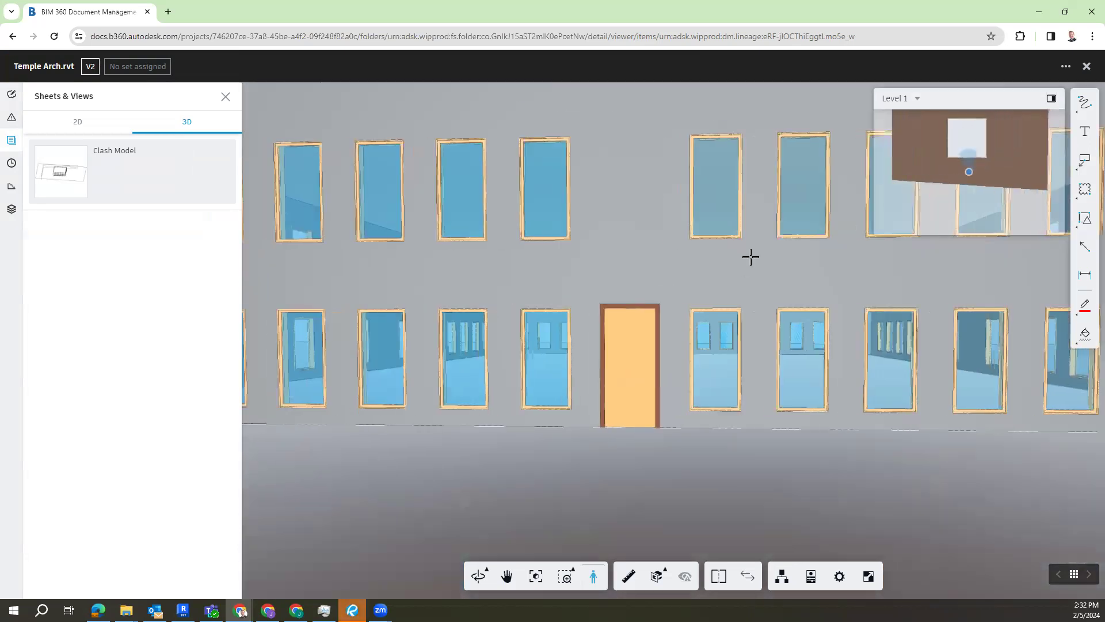
key(Up)
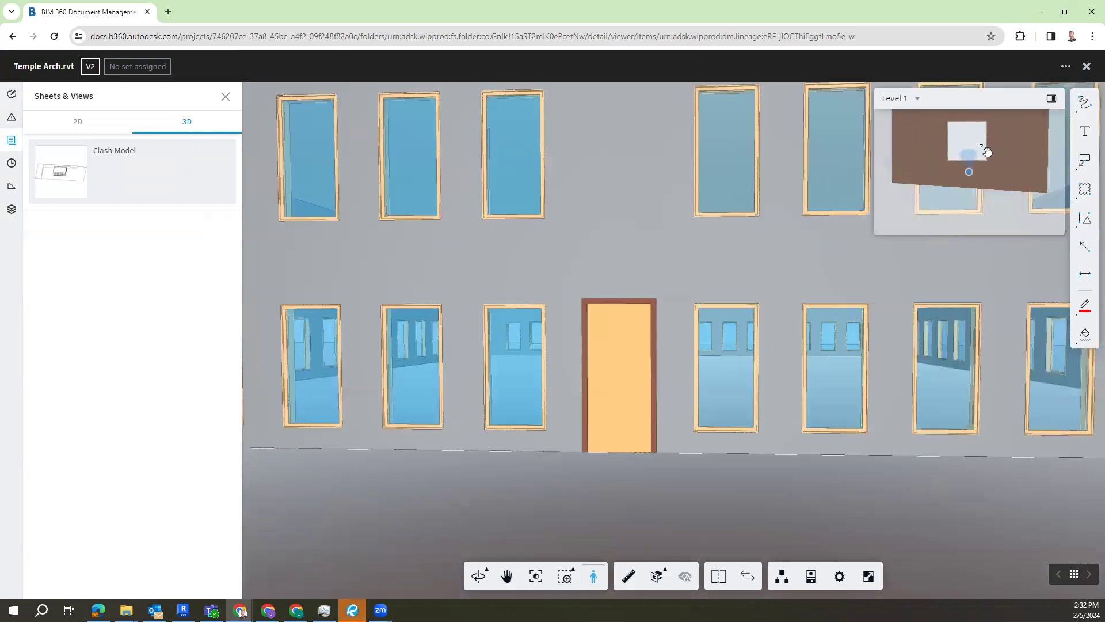
key(Down)
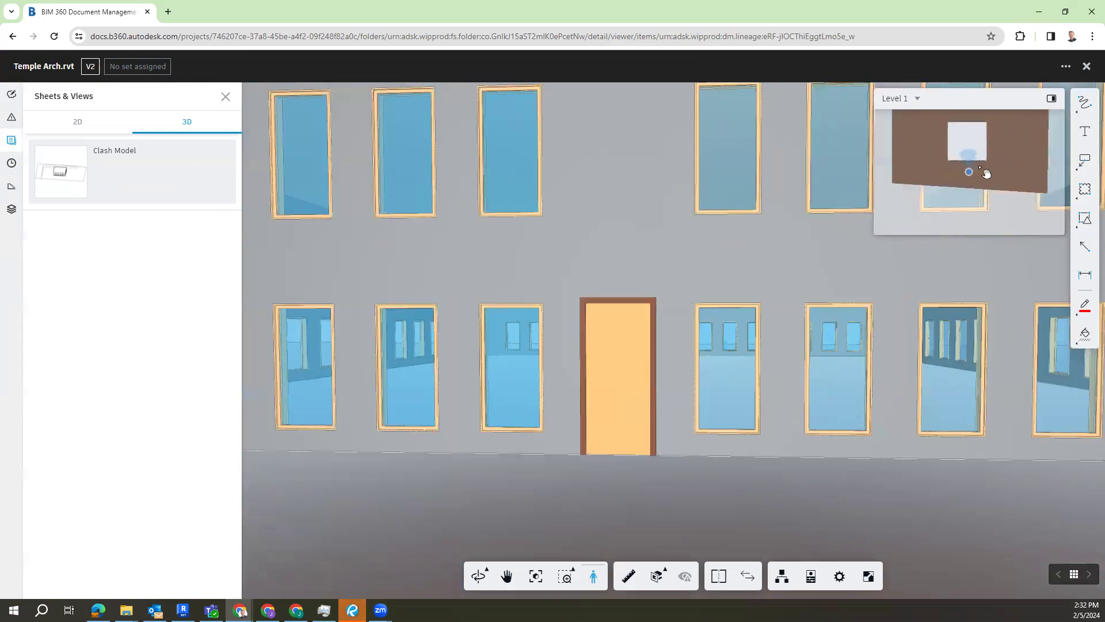
key(Up)
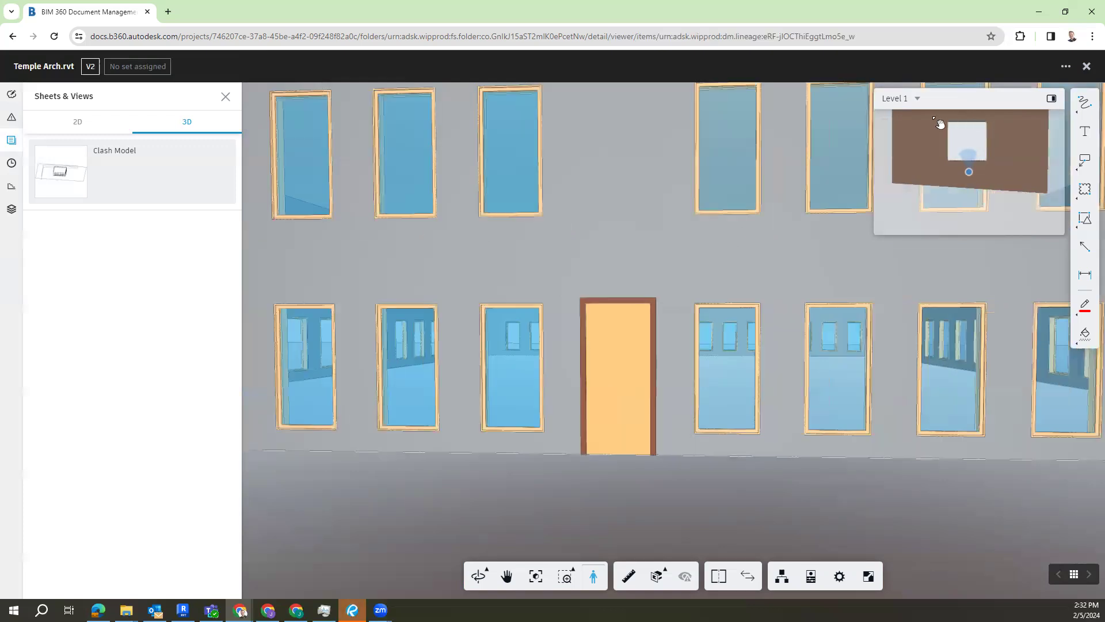
Step: Look at the front facade from different building levels, including Level 2, and return to Level 1
click(913, 99)
click(902, 142)
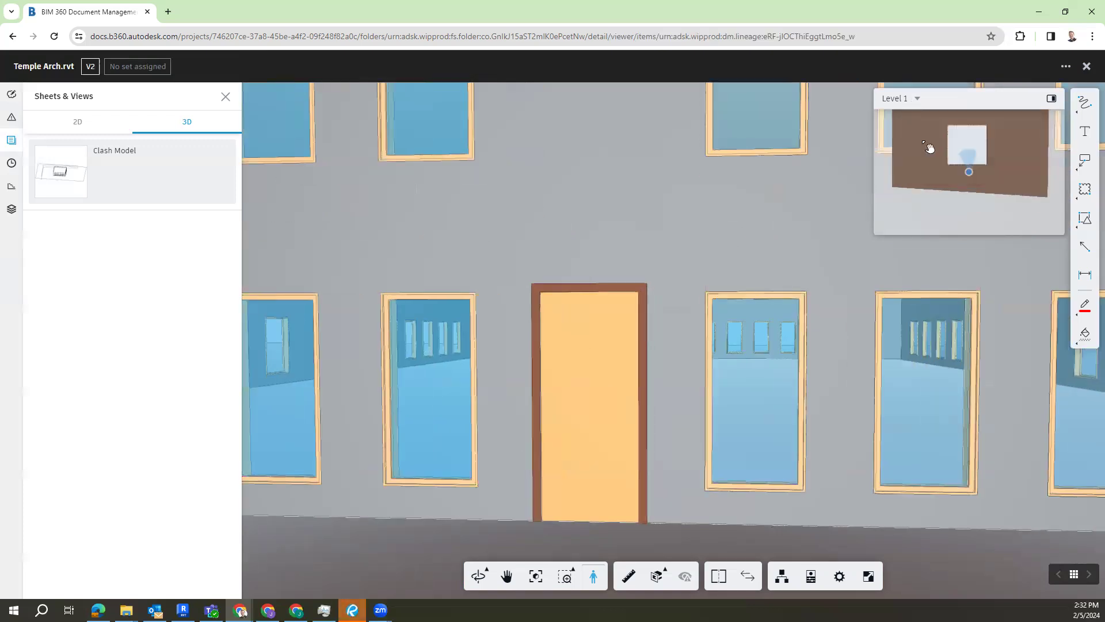
click(903, 99)
click(905, 121)
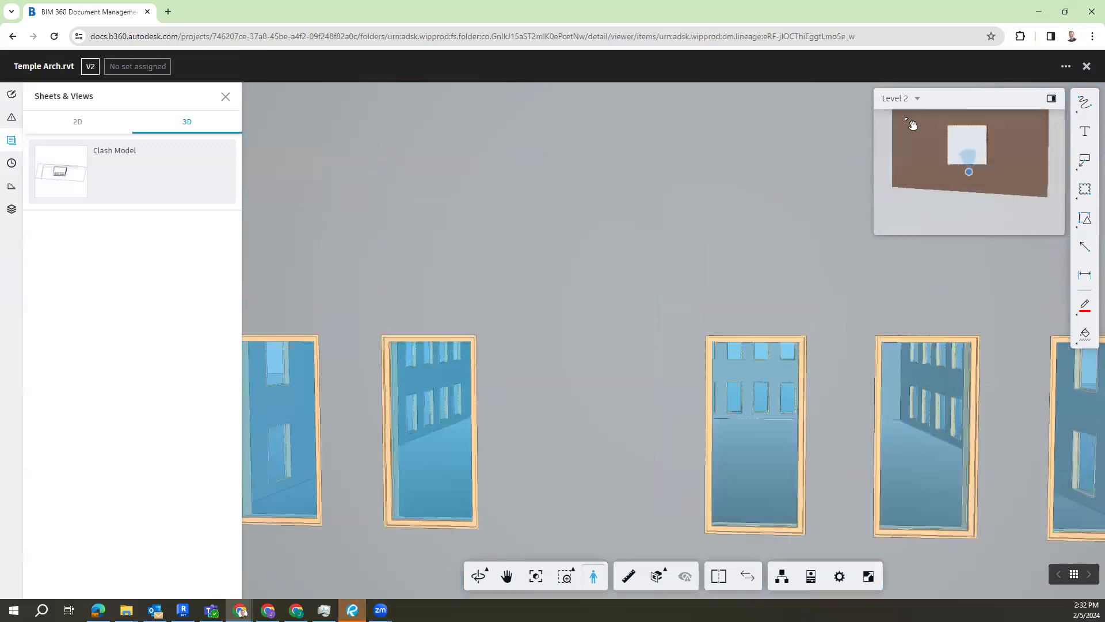
click(899, 98)
click(919, 163)
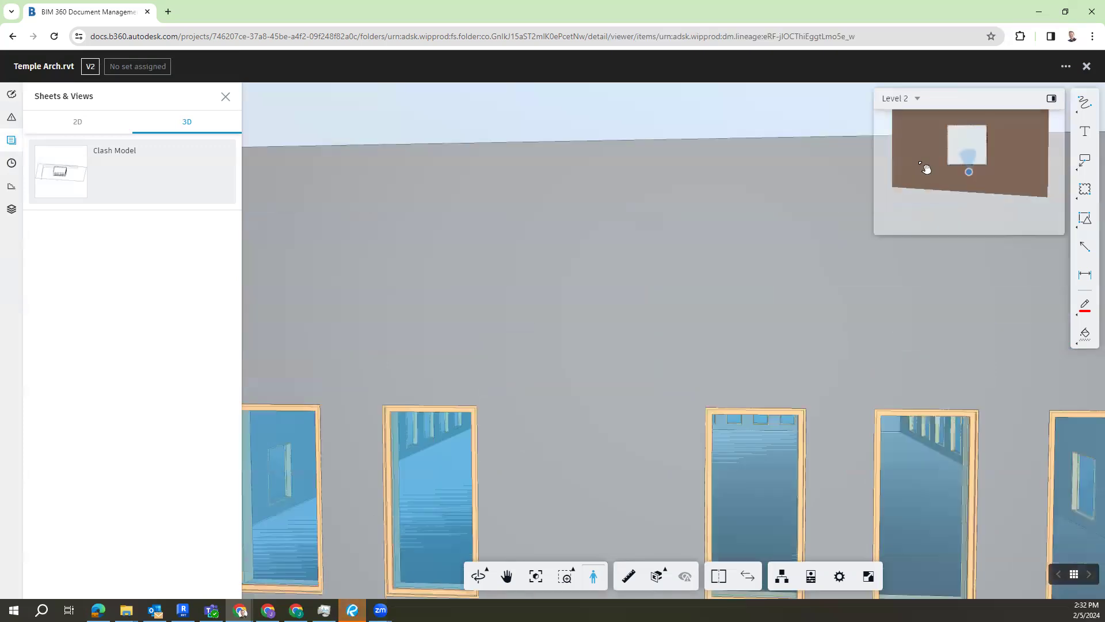
click(899, 99)
scroll(924, 141, down, 3)
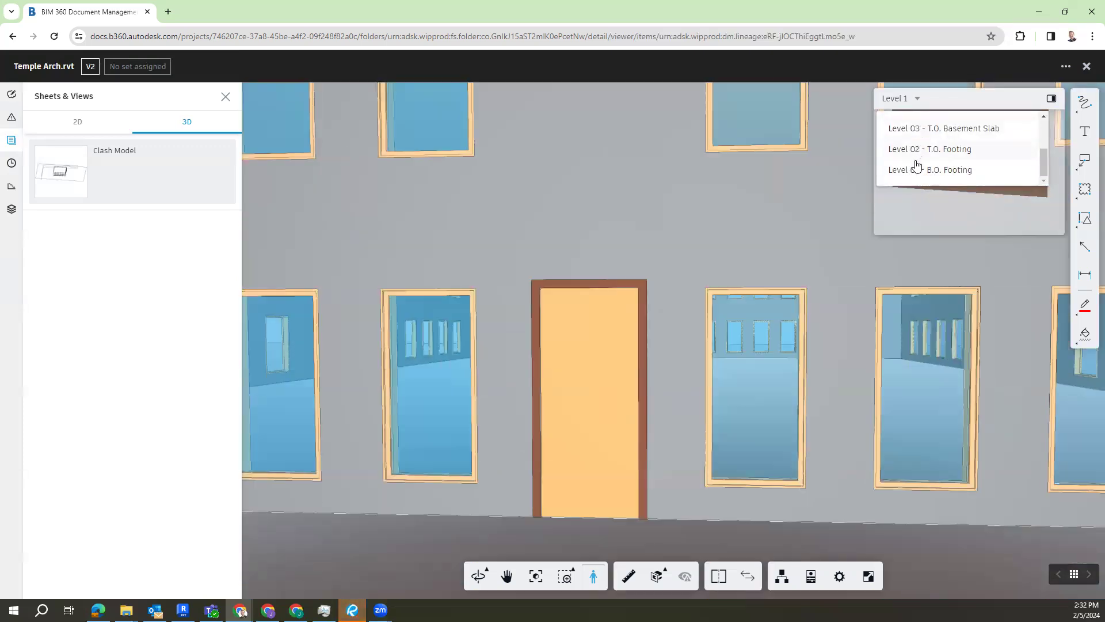
click(761, 221)
click(907, 106)
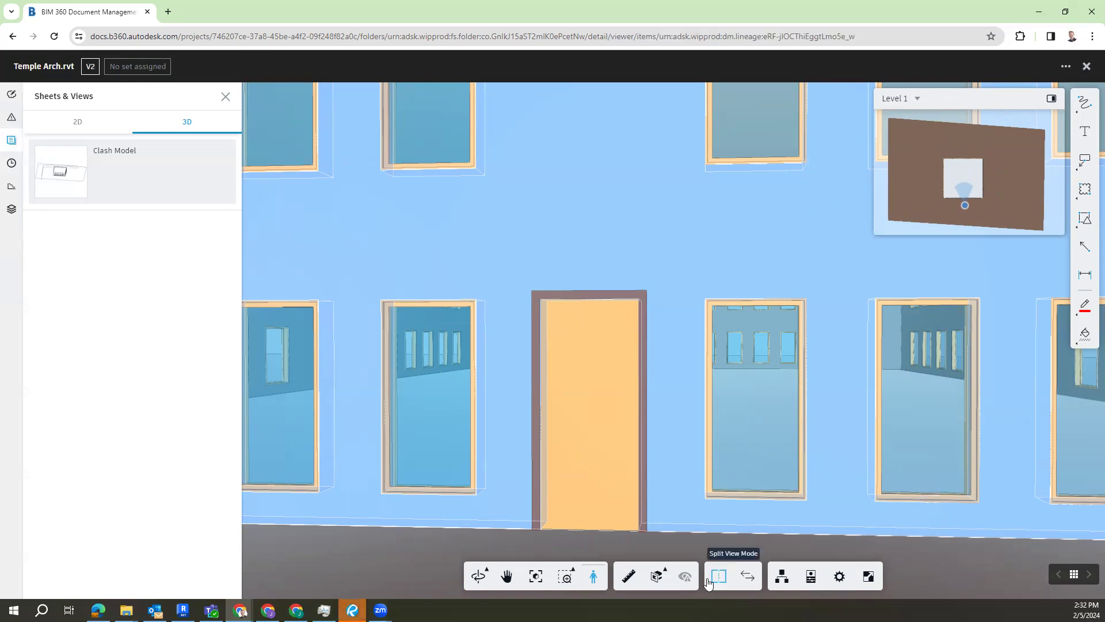
Step: Look along the facade and cut the model with a section plane to view its interior, clearing the section again
drag(516, 343, 692, 361)
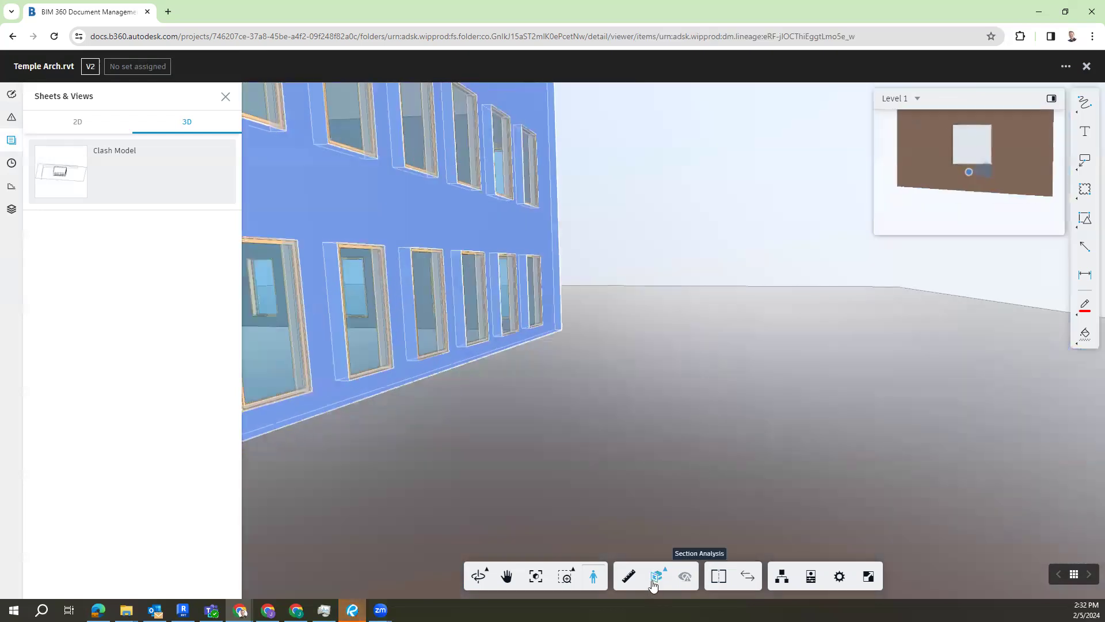
click(657, 575)
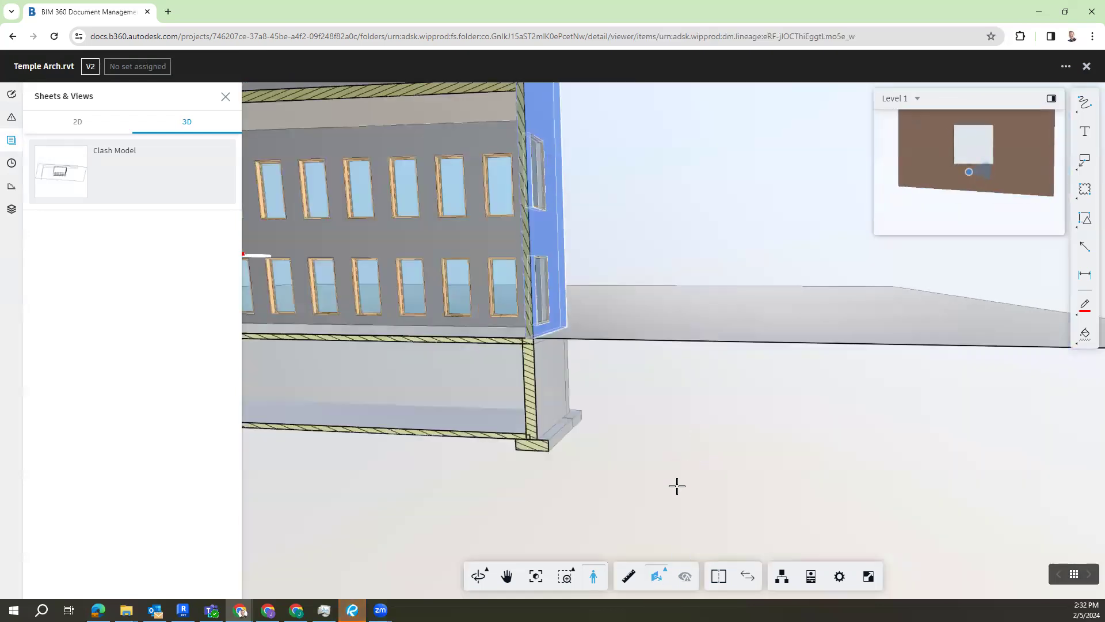
click(657, 577)
Step: Measure a distance on the ground beside the building, check the Calibrate tool, and finish measuring
click(630, 576)
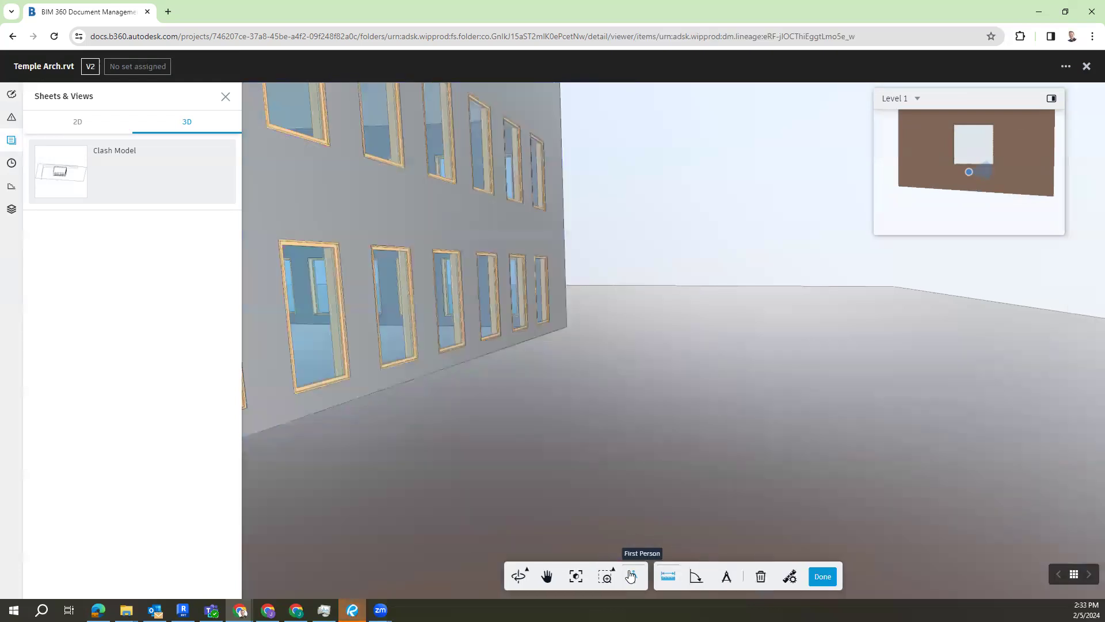
click(629, 576)
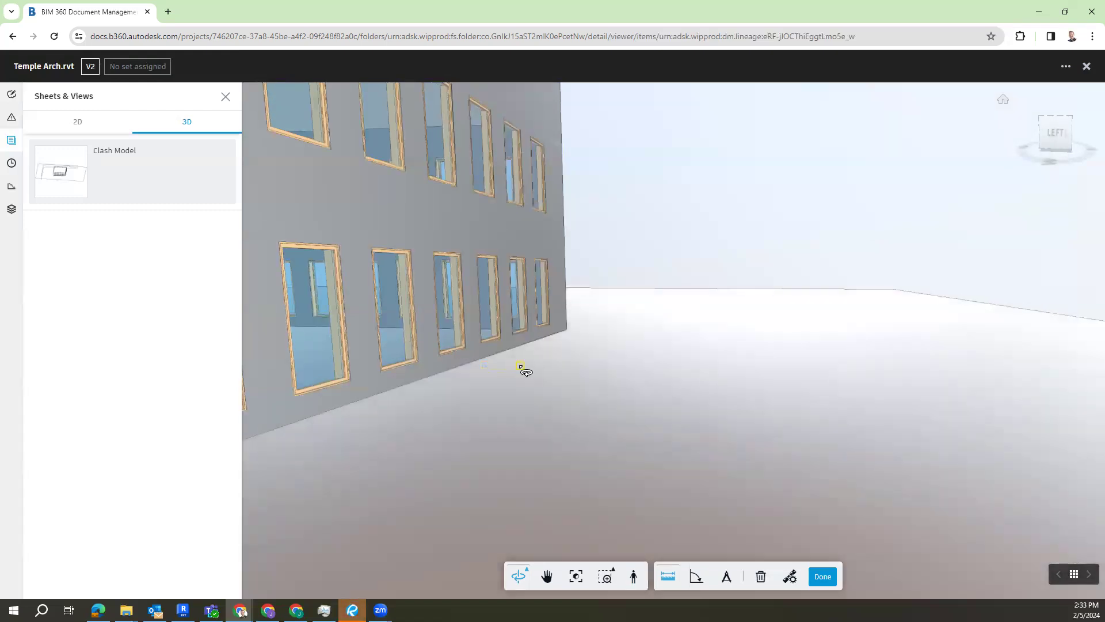
click(521, 366)
click(655, 383)
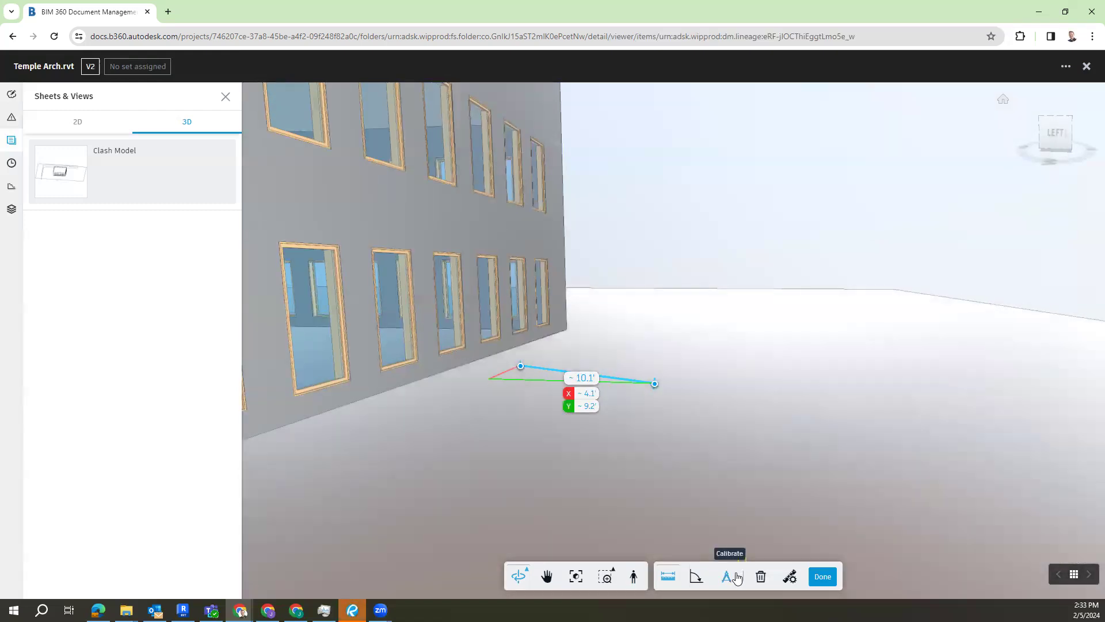
click(724, 578)
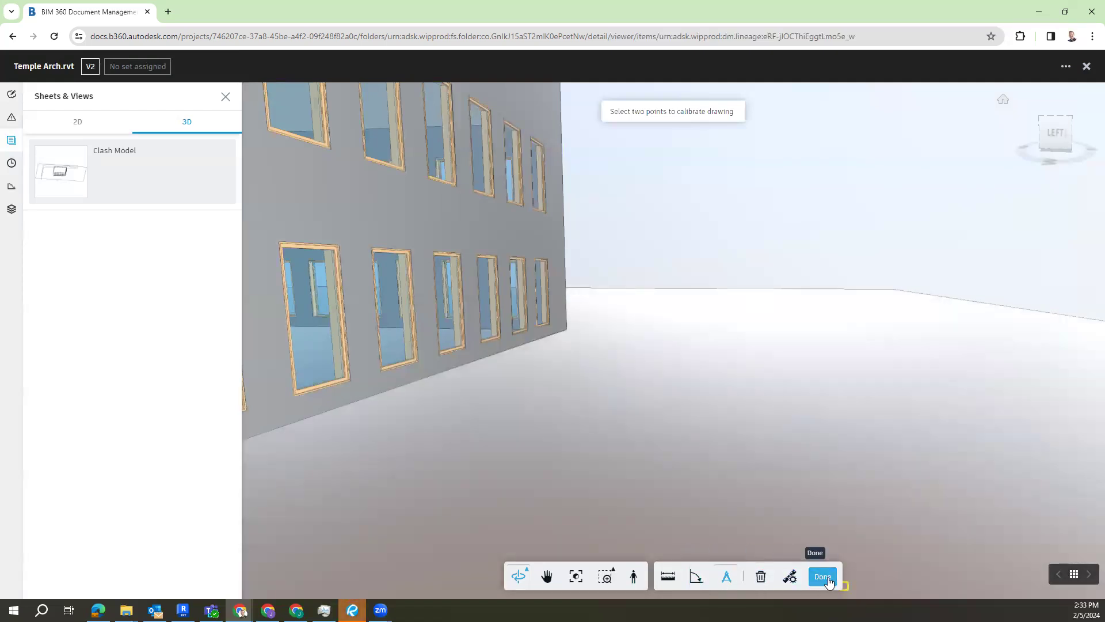
click(839, 580)
Step: Draw a cloud markup around the upper part of the facade's entrance door
drag(715, 407, 780, 377)
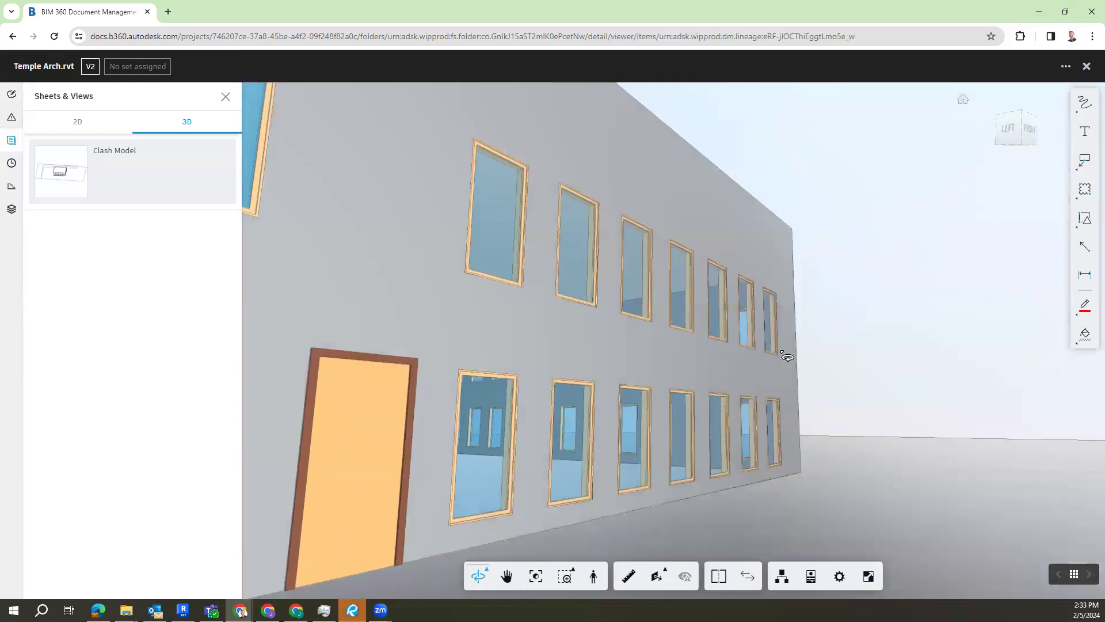
drag(619, 295, 607, 334)
click(585, 513)
click(595, 576)
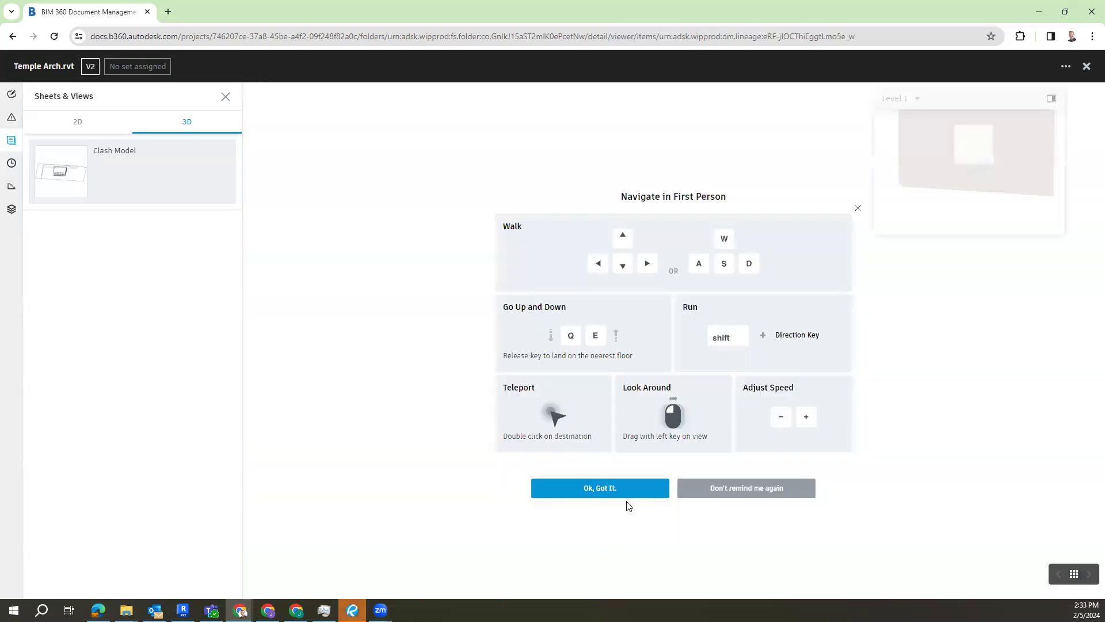
click(632, 488)
drag(685, 421, 825, 222)
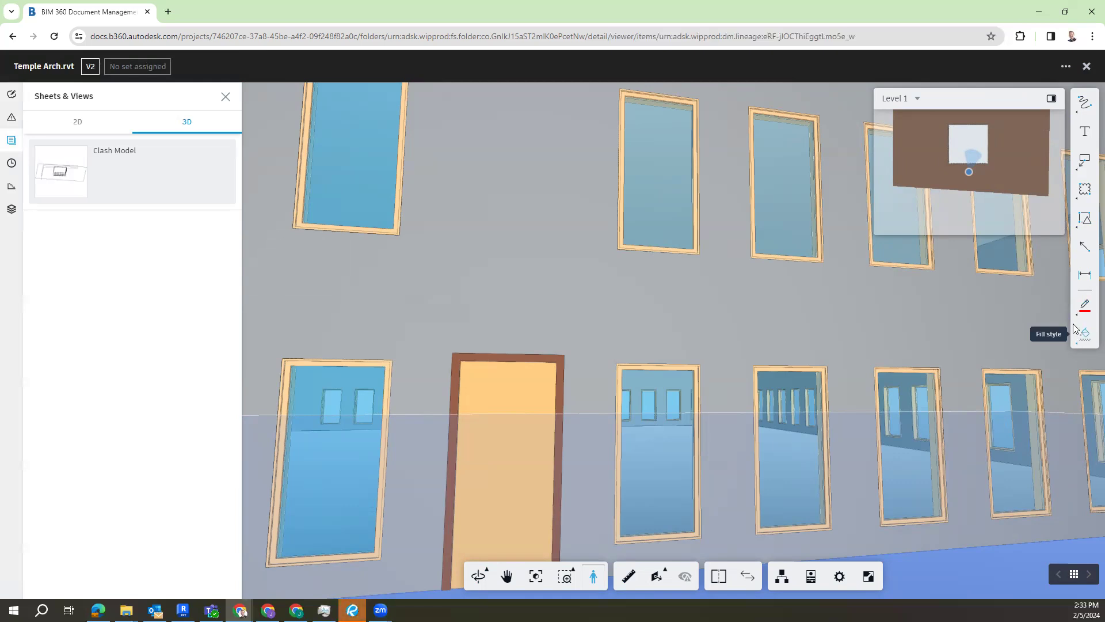
click(1084, 190)
drag(528, 374, 432, 463)
Step: Add a callout reading "this door needs to be Metal" pointing at the cloud, and save the markup
click(1084, 161)
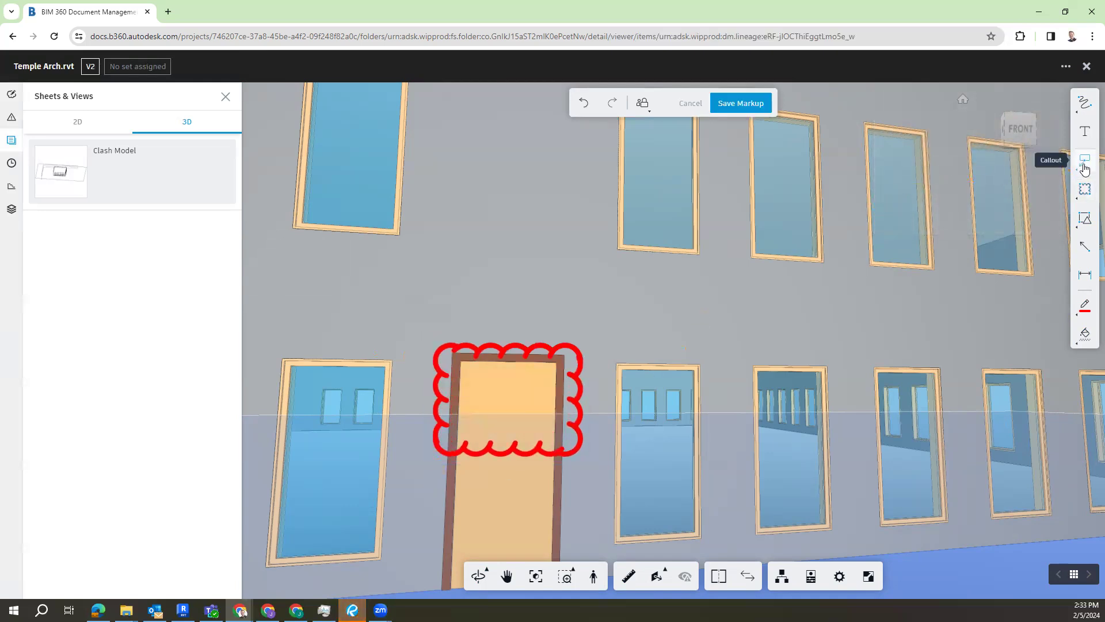
drag(577, 348, 661, 288)
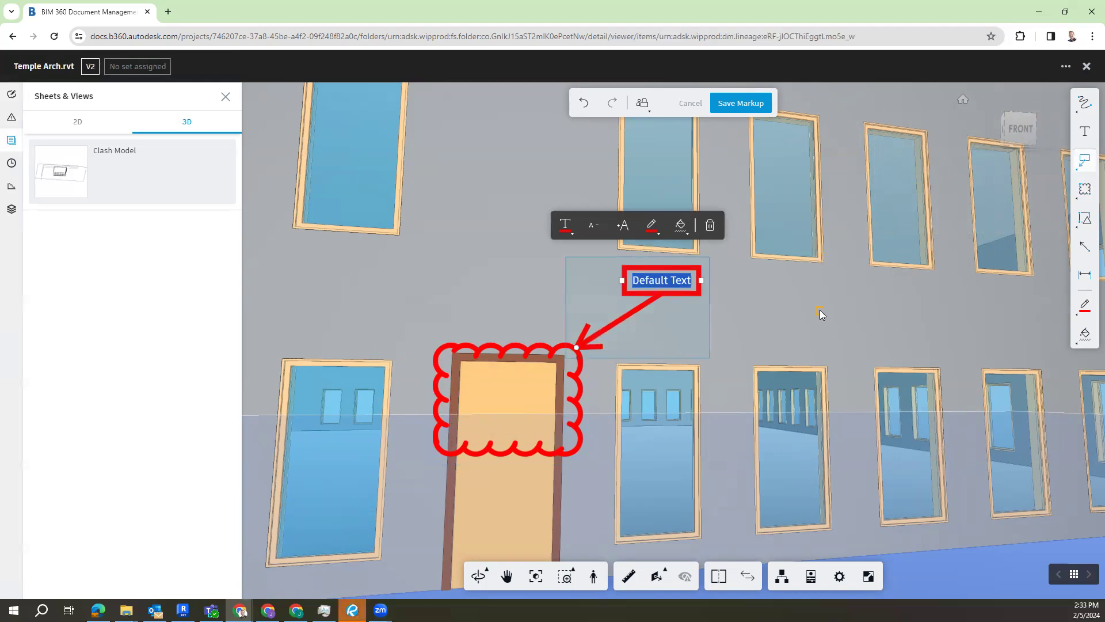
key(BackSpace)
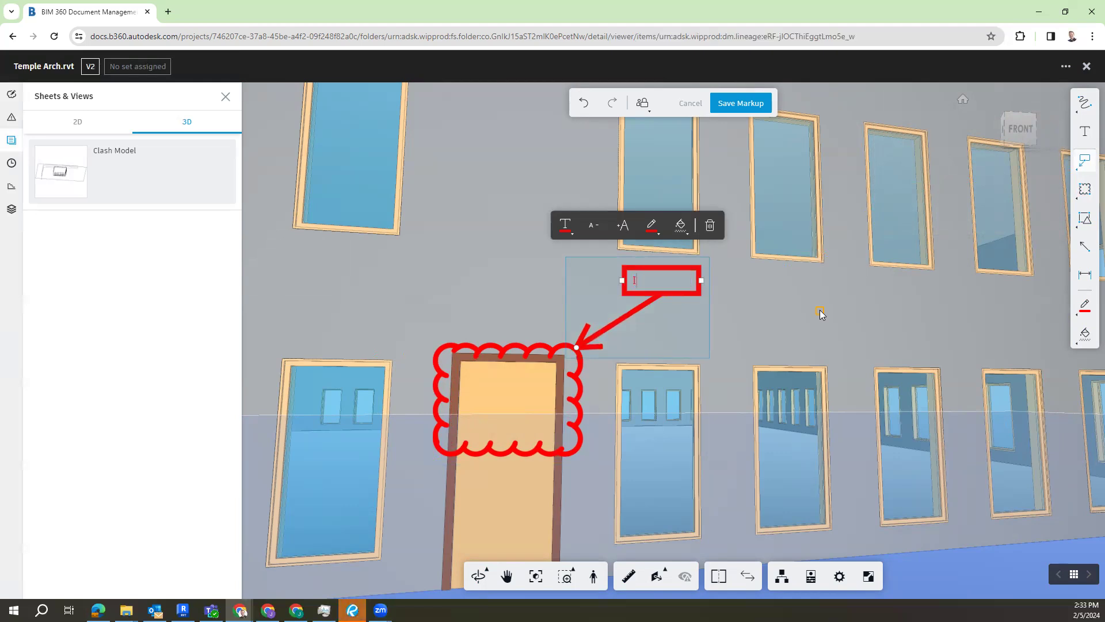
text(this door needs to b)
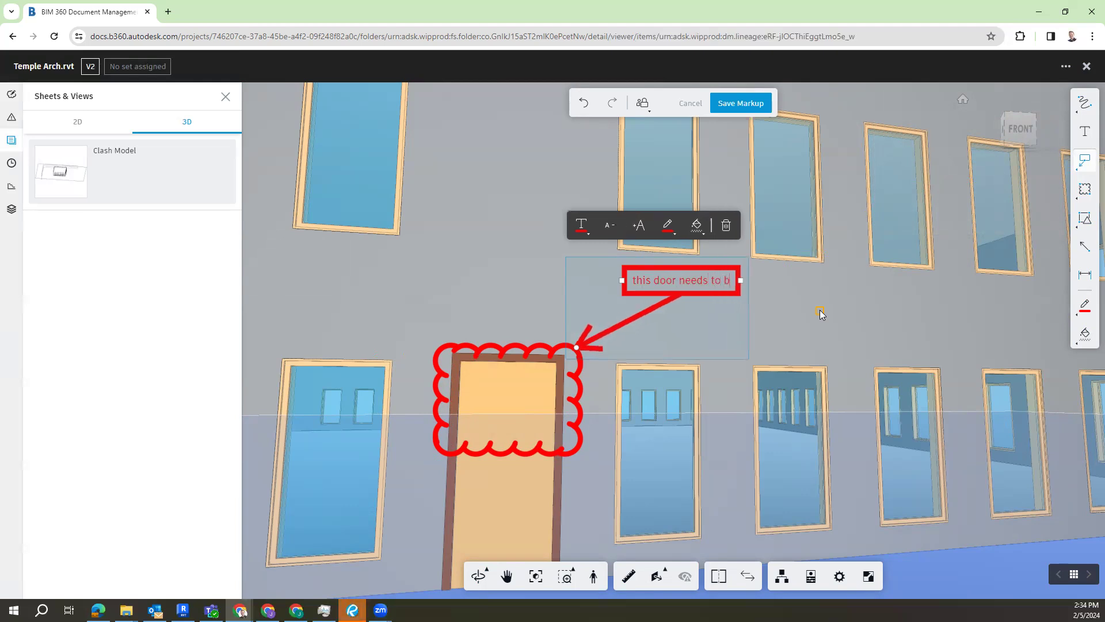
text(e Metal)
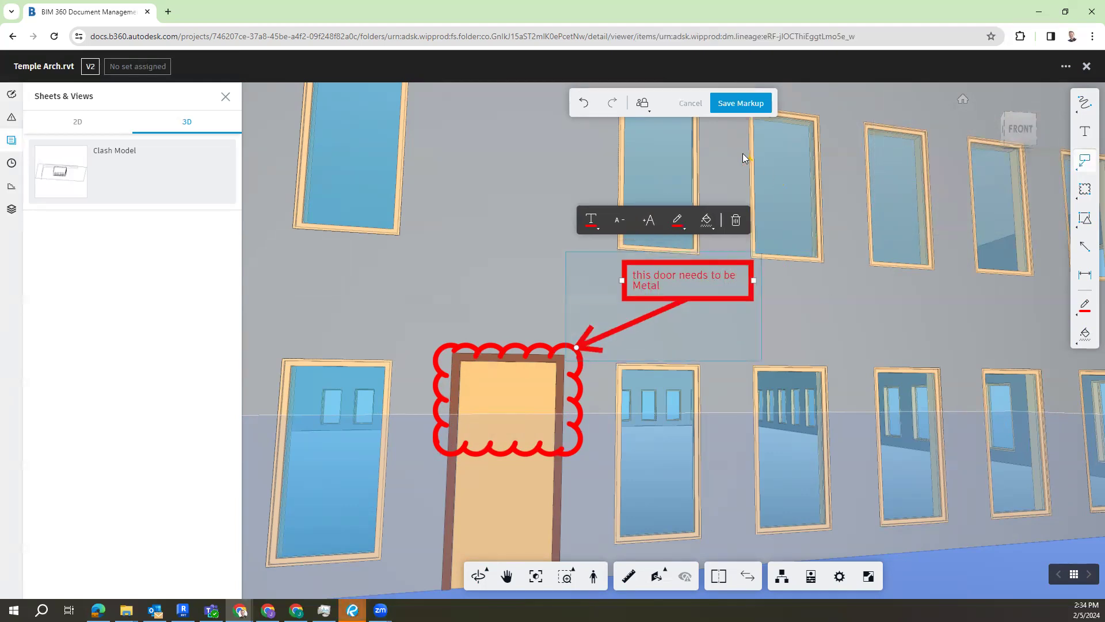
click(740, 108)
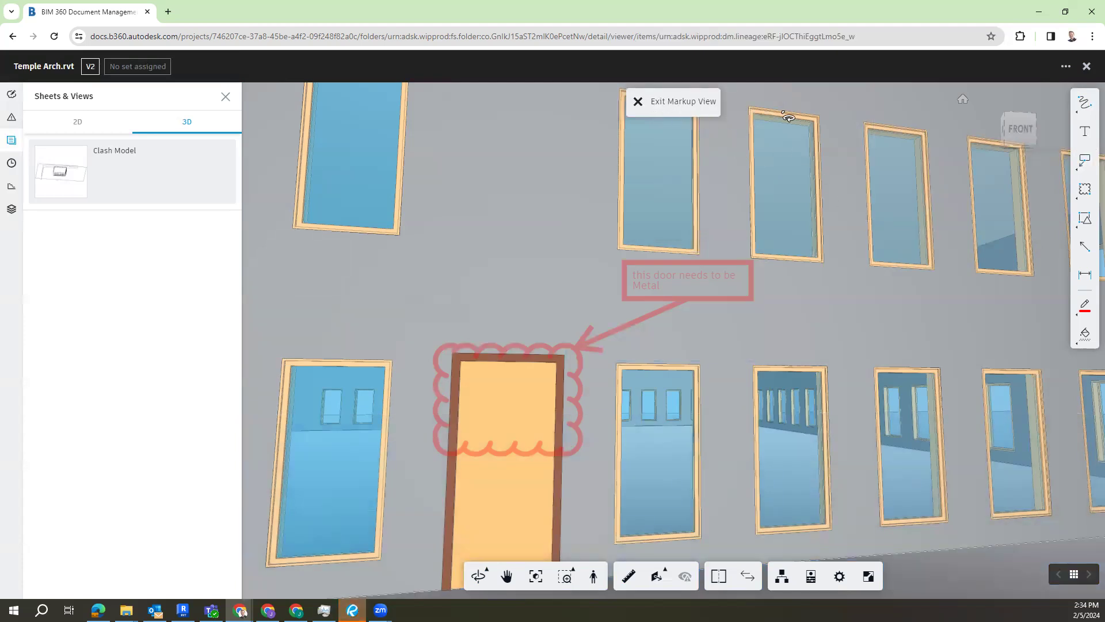
Step: Move away along the facade and reopen the saved door markup from the model's list of markups
drag(718, 242, 715, 330)
click(594, 585)
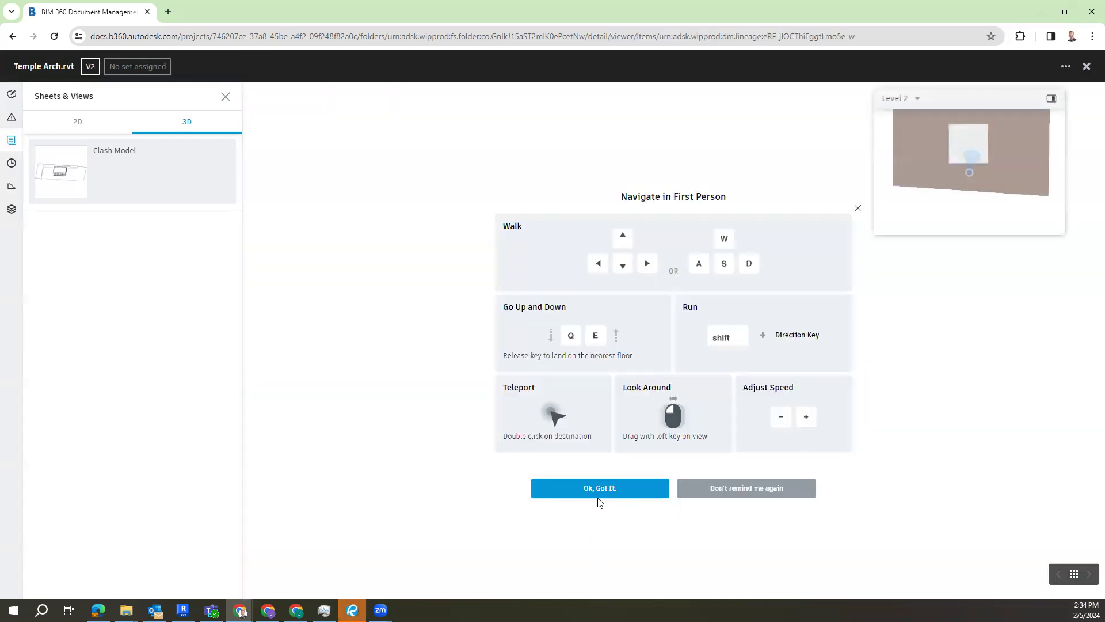
click(598, 499)
drag(567, 397, 807, 425)
drag(651, 372, 751, 349)
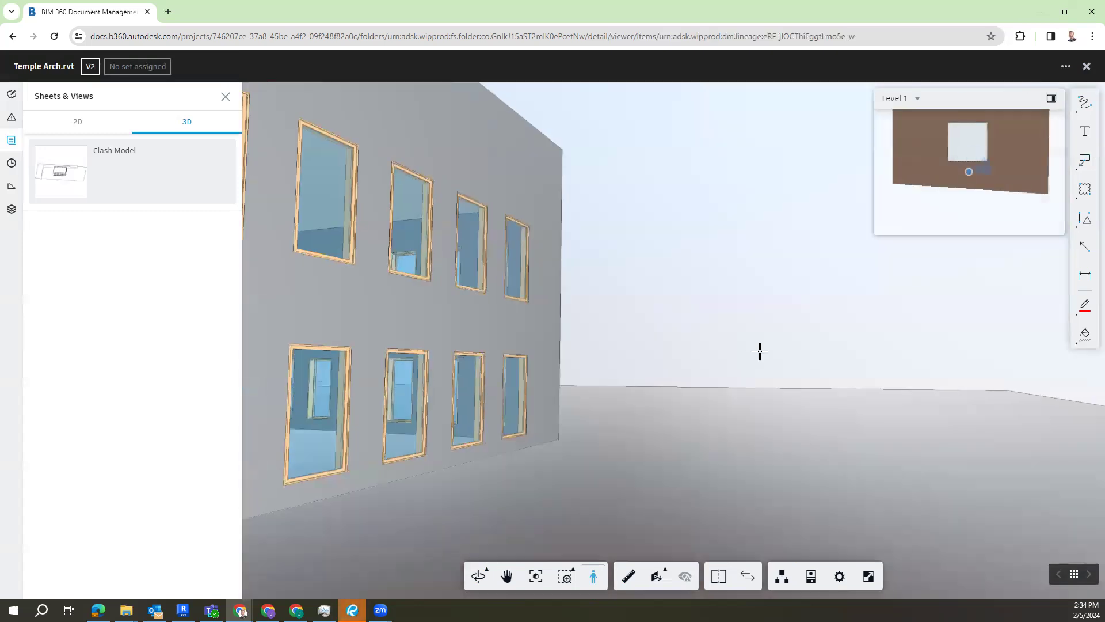
click(13, 95)
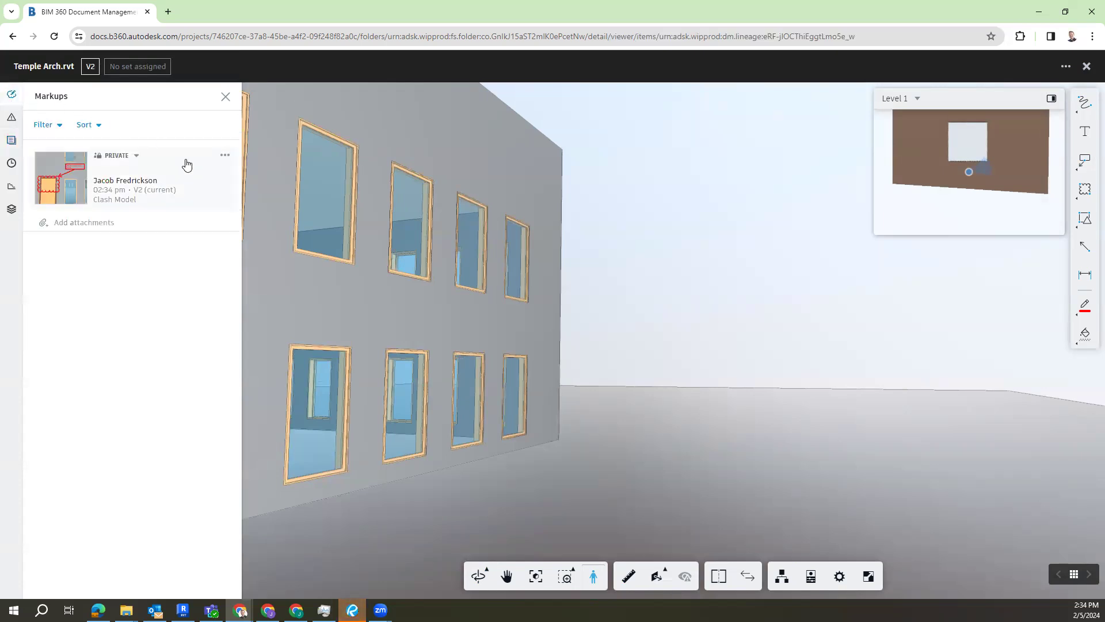
click(166, 185)
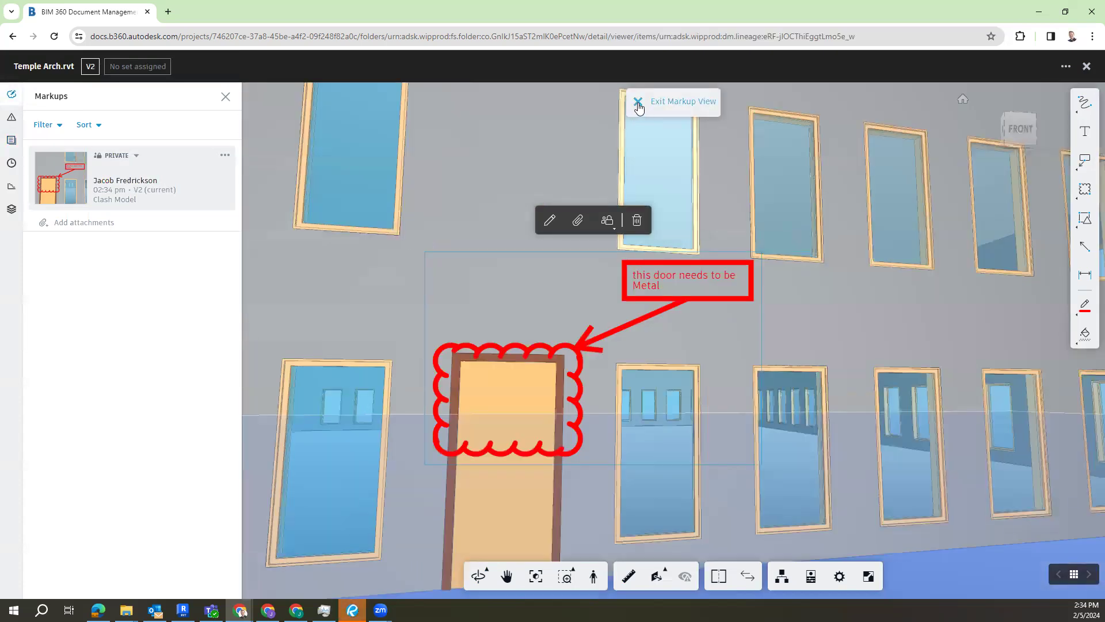
Step: Check the markup filters, including Created by, and the door markup's Private/Published visibility and Edit/Delete options
click(43, 125)
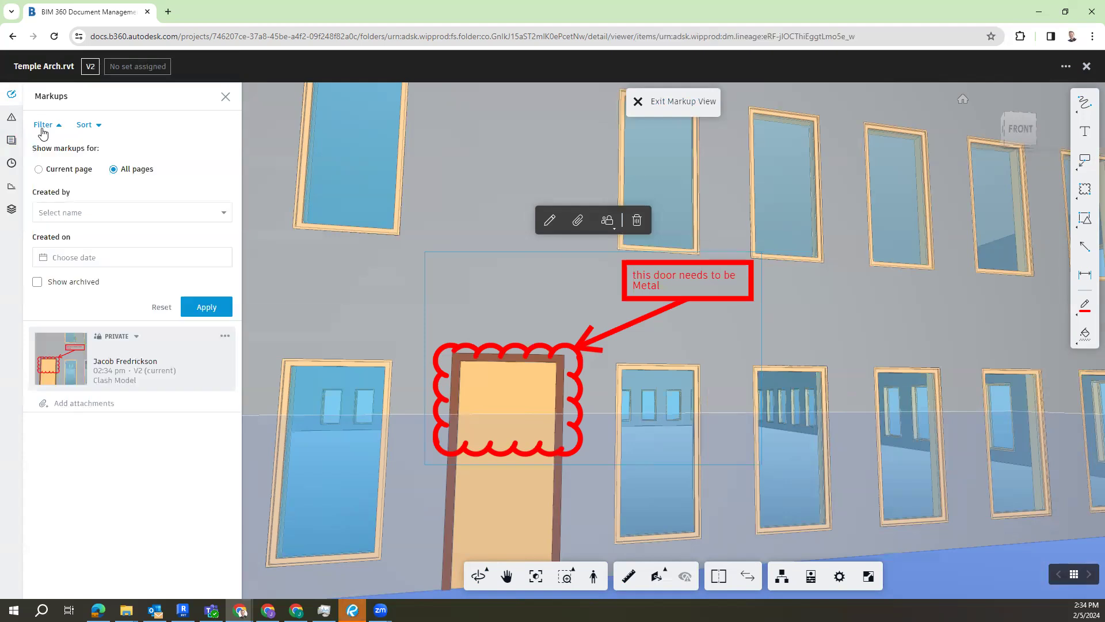
click(134, 212)
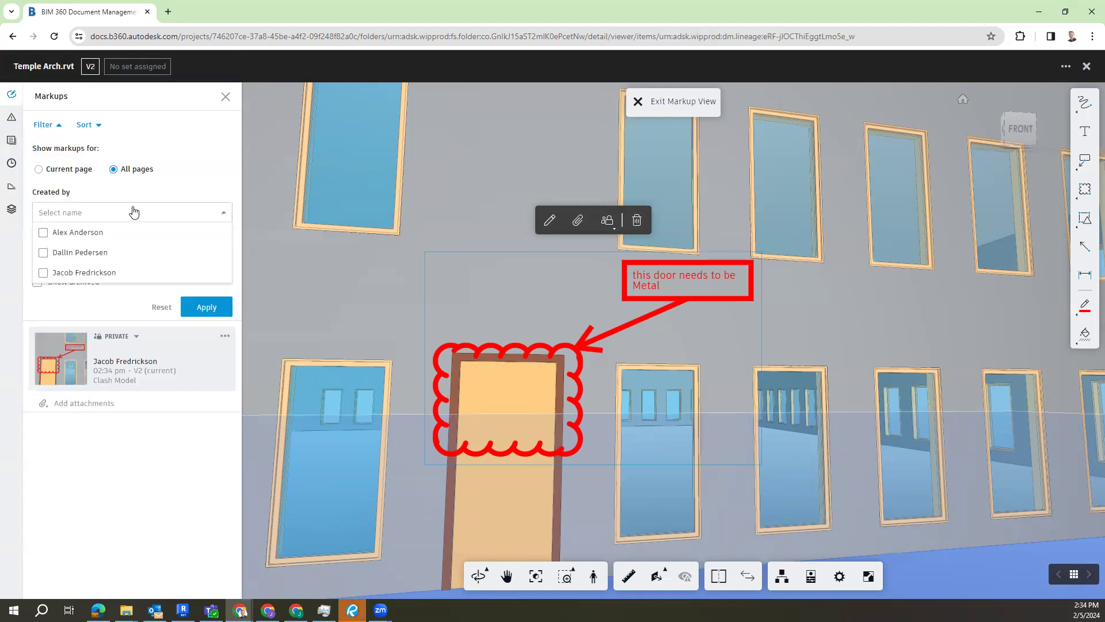
click(135, 212)
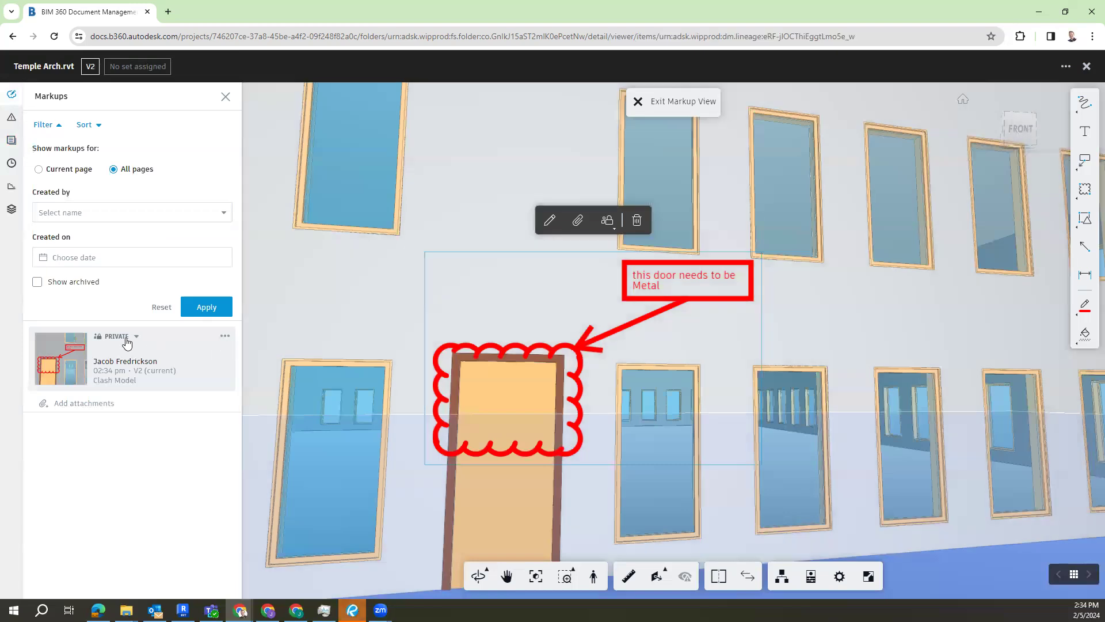
click(123, 336)
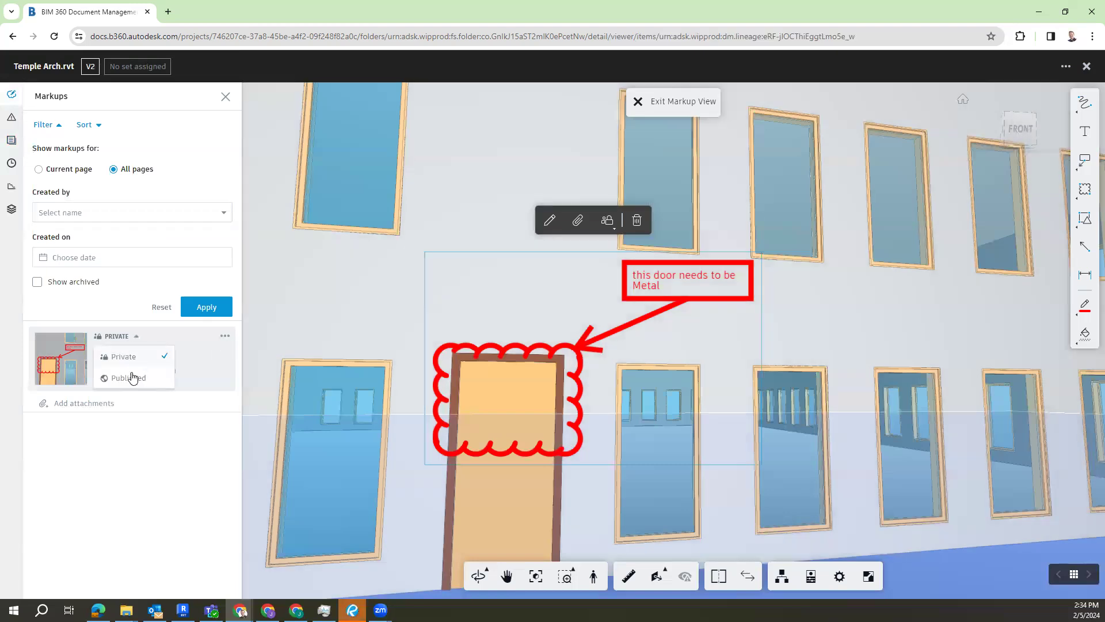
click(225, 336)
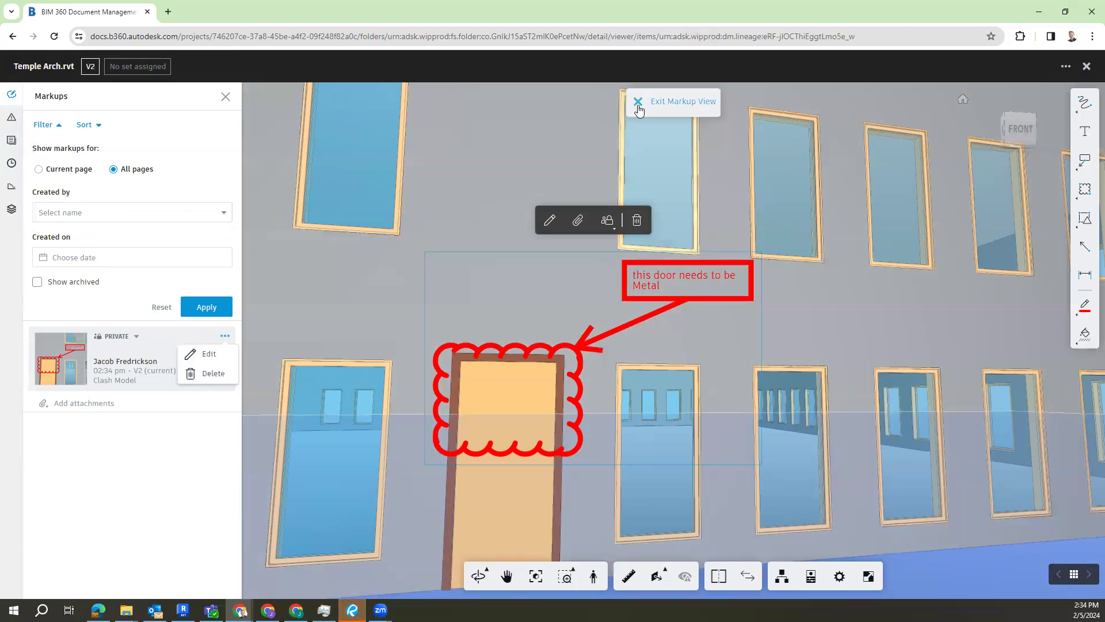
Step: Exit the markup view, dismiss the first-person navigation help, and check the model's list of issues
click(638, 102)
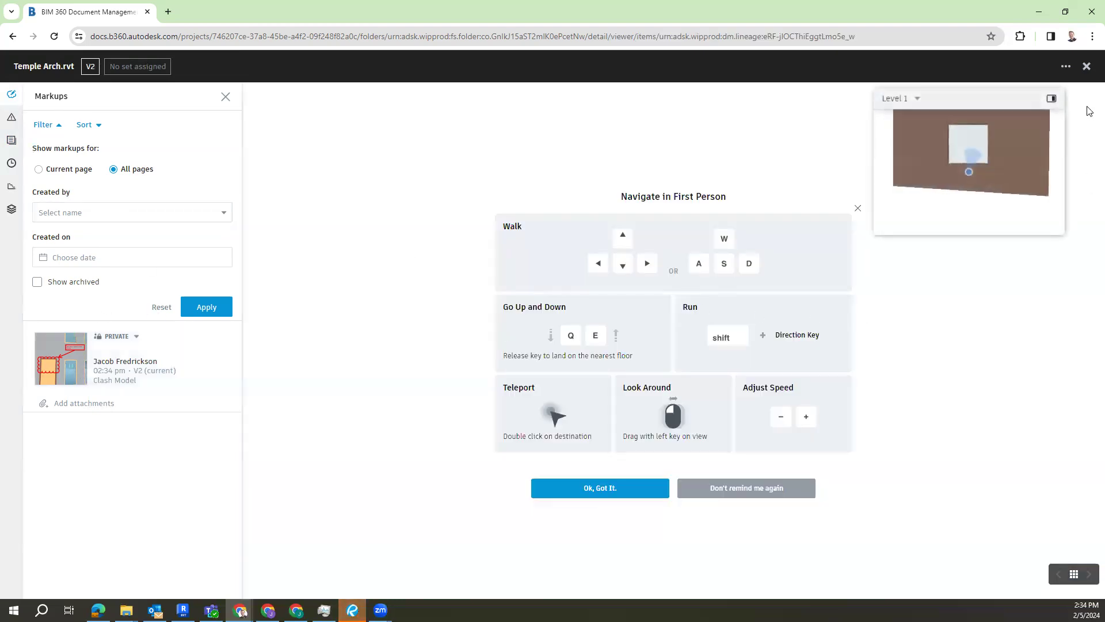
click(609, 487)
drag(424, 503, 381, 426)
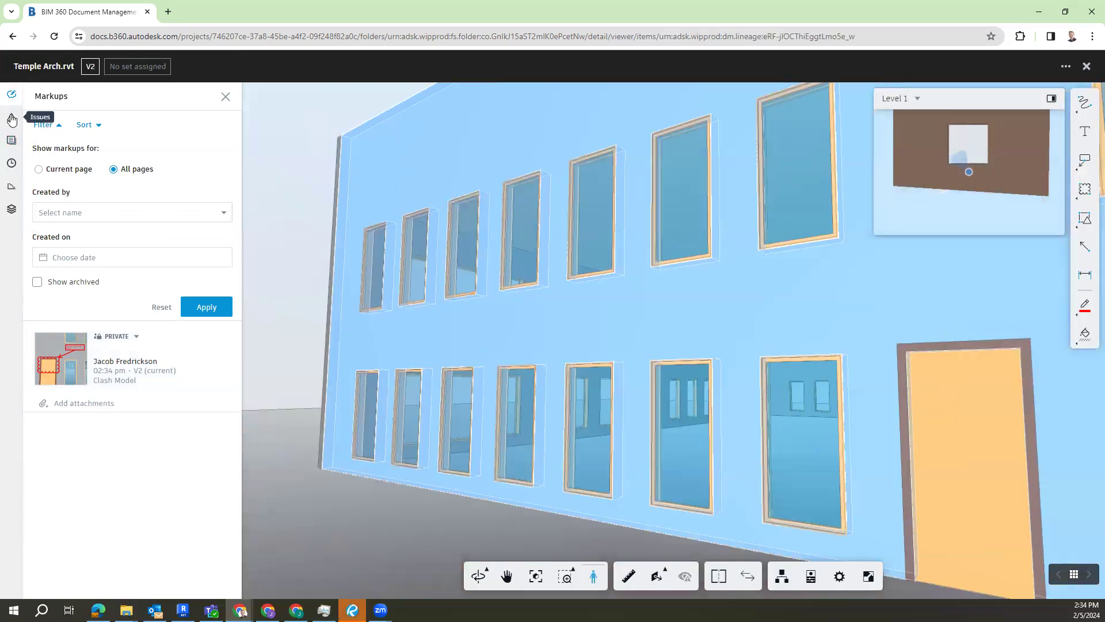
click(12, 119)
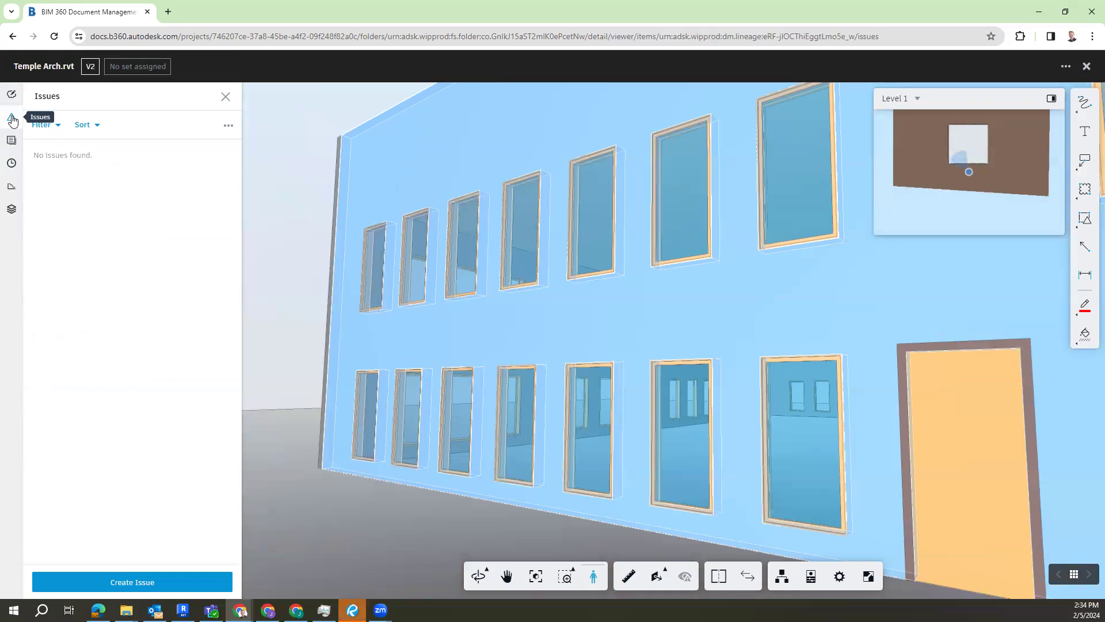
drag(636, 316, 647, 326)
key(Left)
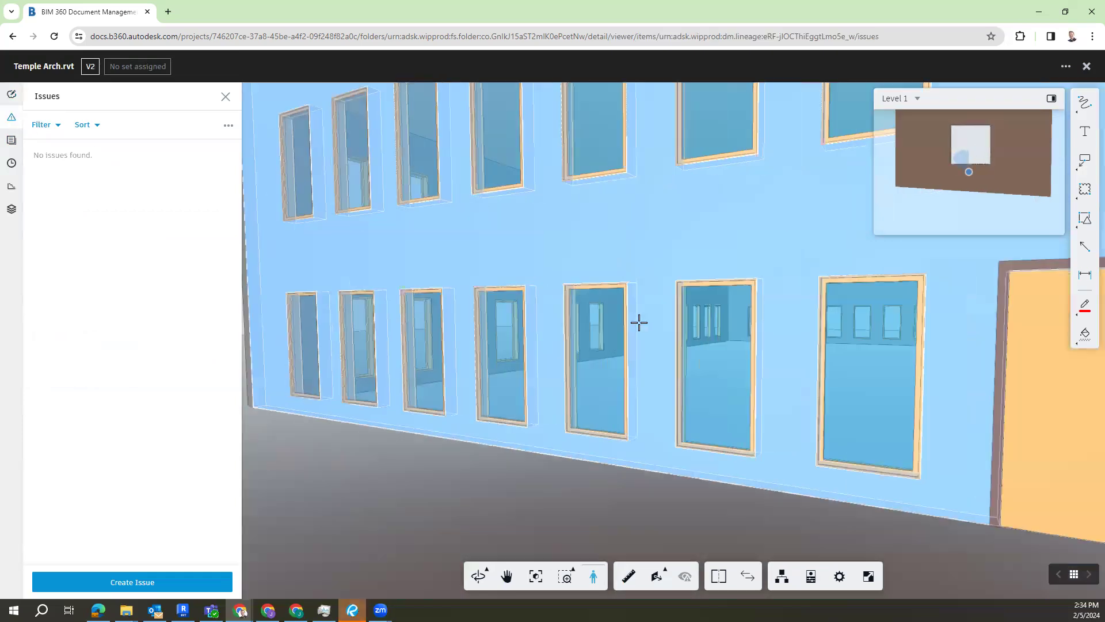
Step: Compare the 2D and 3D views available among the model's sheets and views
click(11, 141)
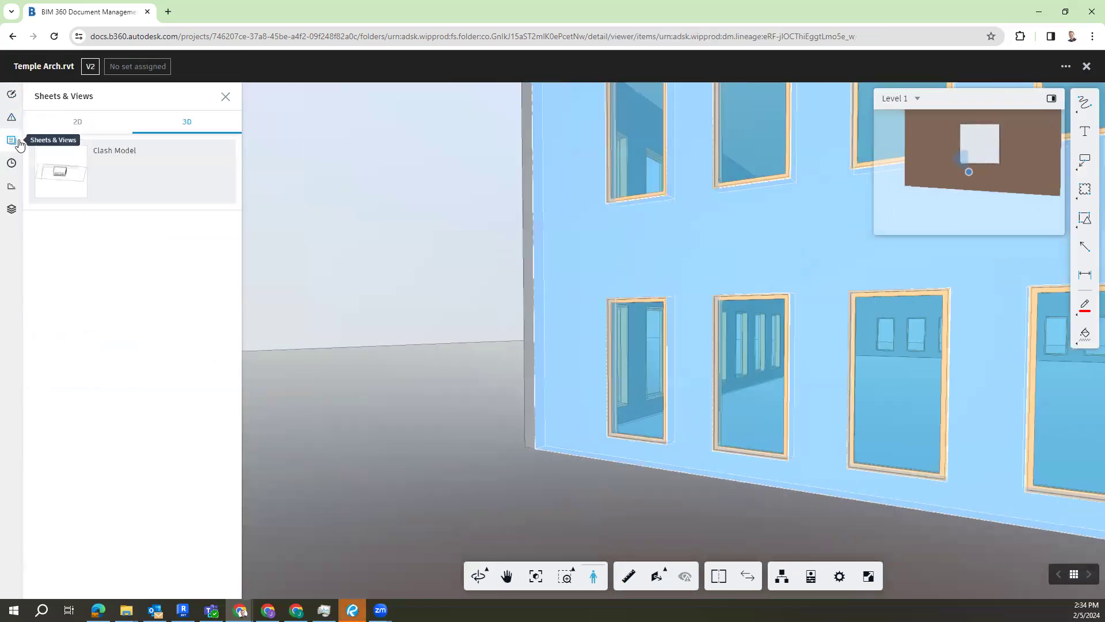
click(72, 122)
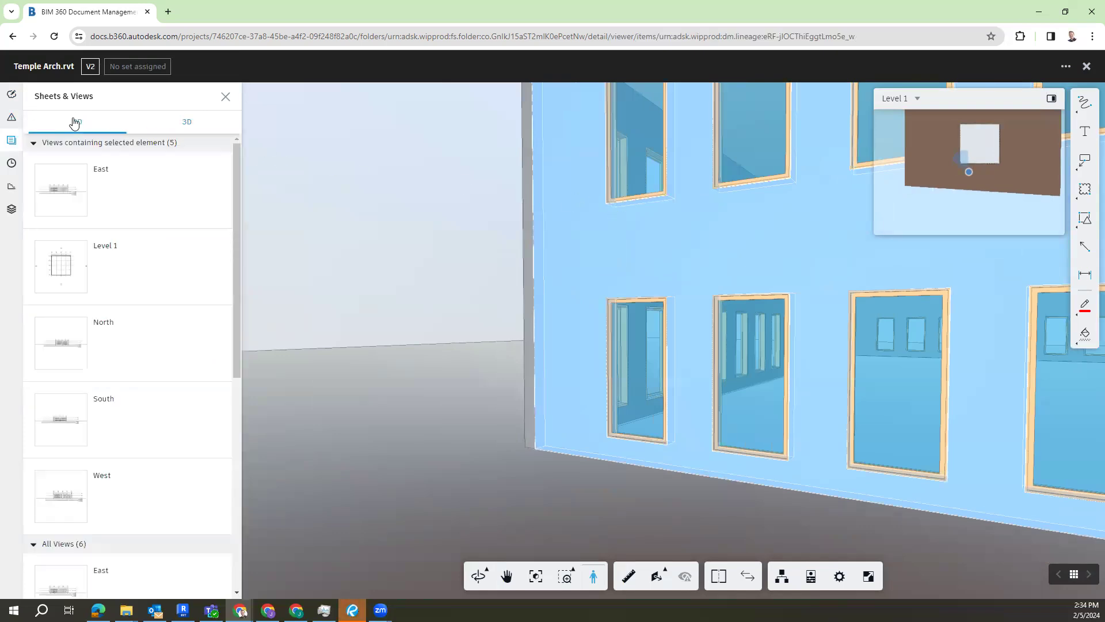
click(203, 129)
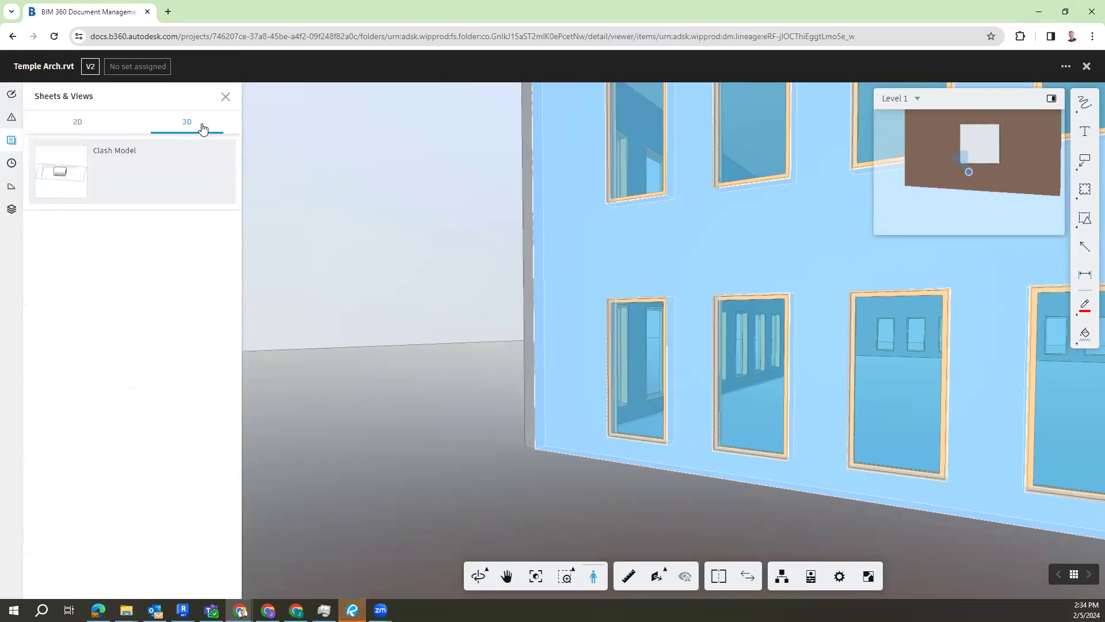
click(90, 120)
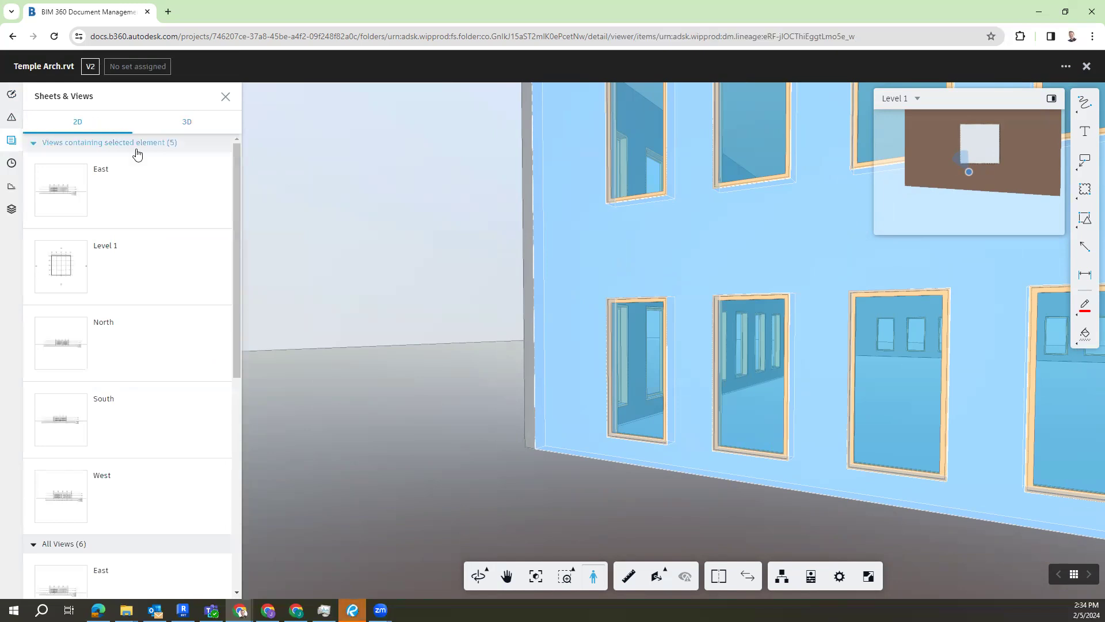
Step: View the East, Level 1, North and South 2D views one after another, and return to the 3D Clash Model
click(167, 194)
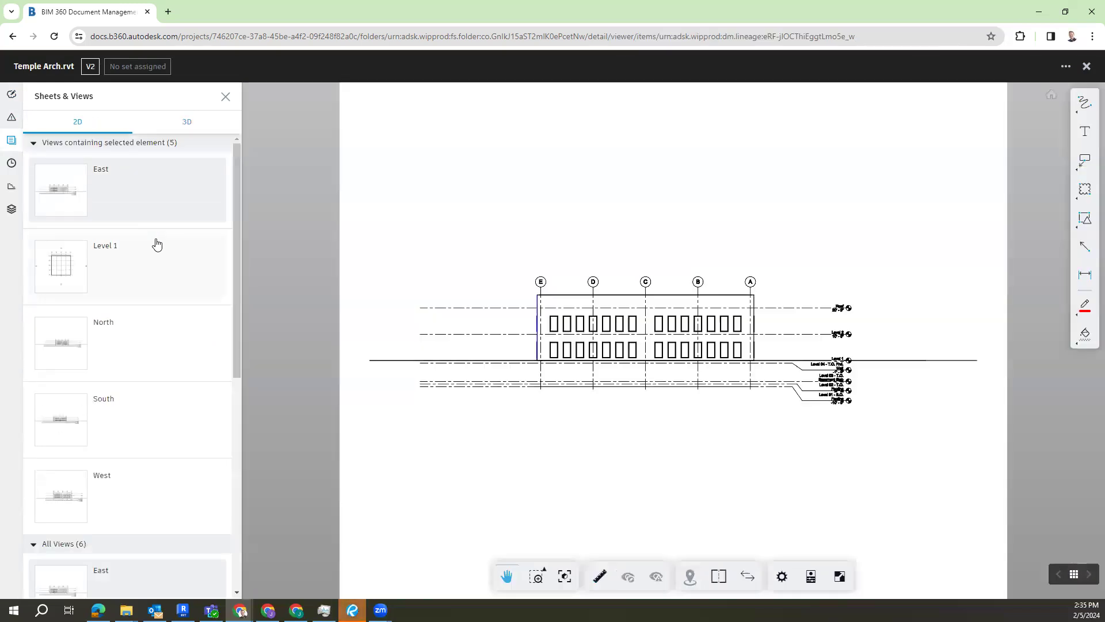
click(156, 241)
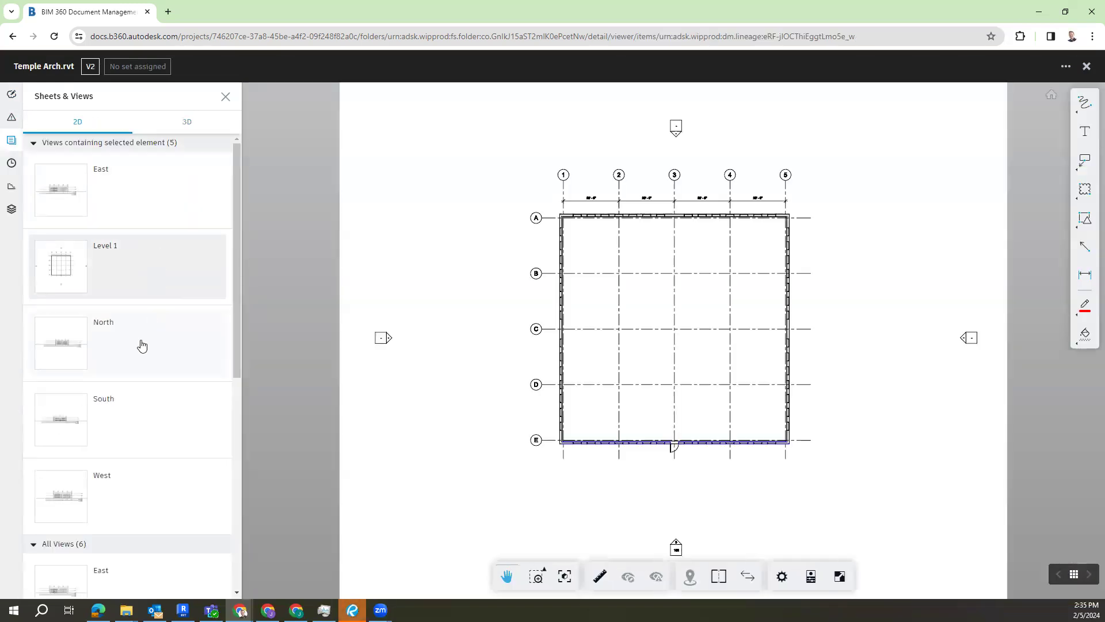
click(144, 341)
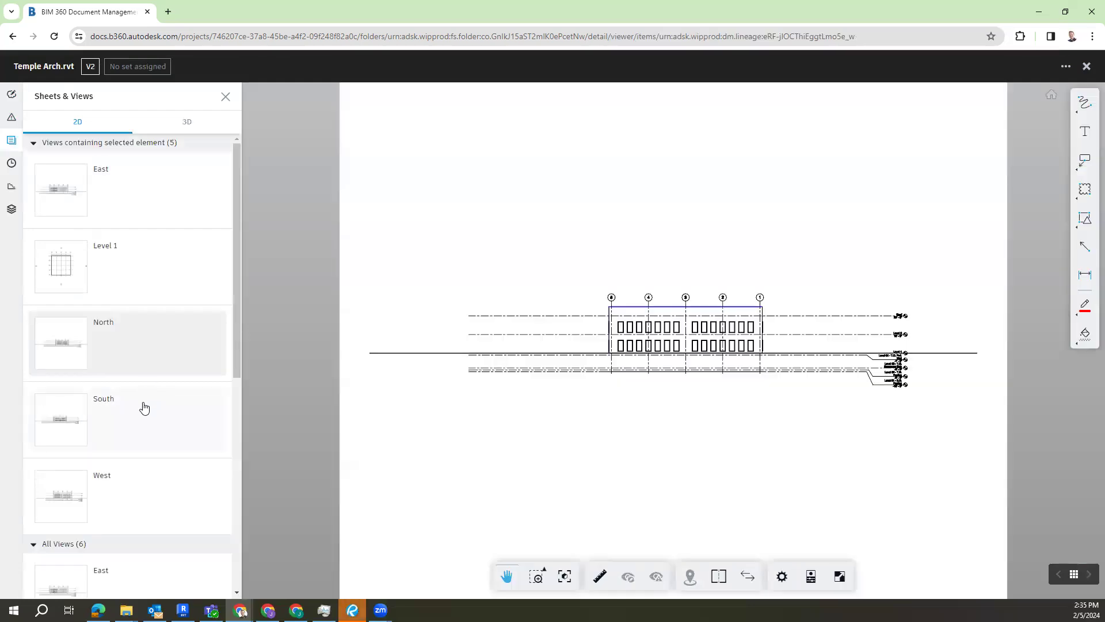
click(143, 406)
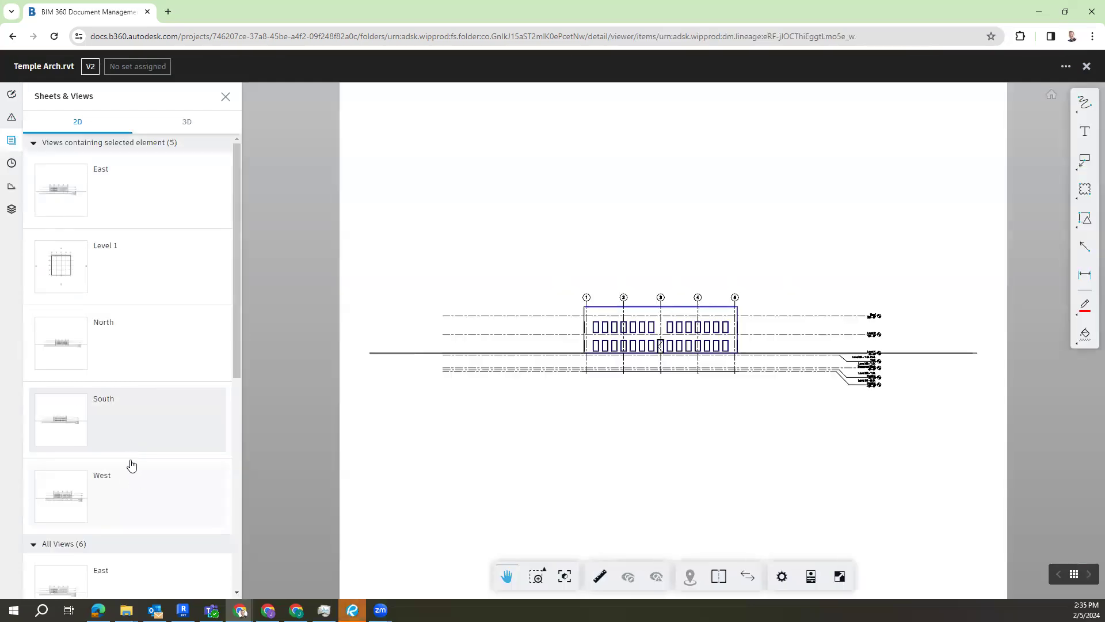
click(187, 122)
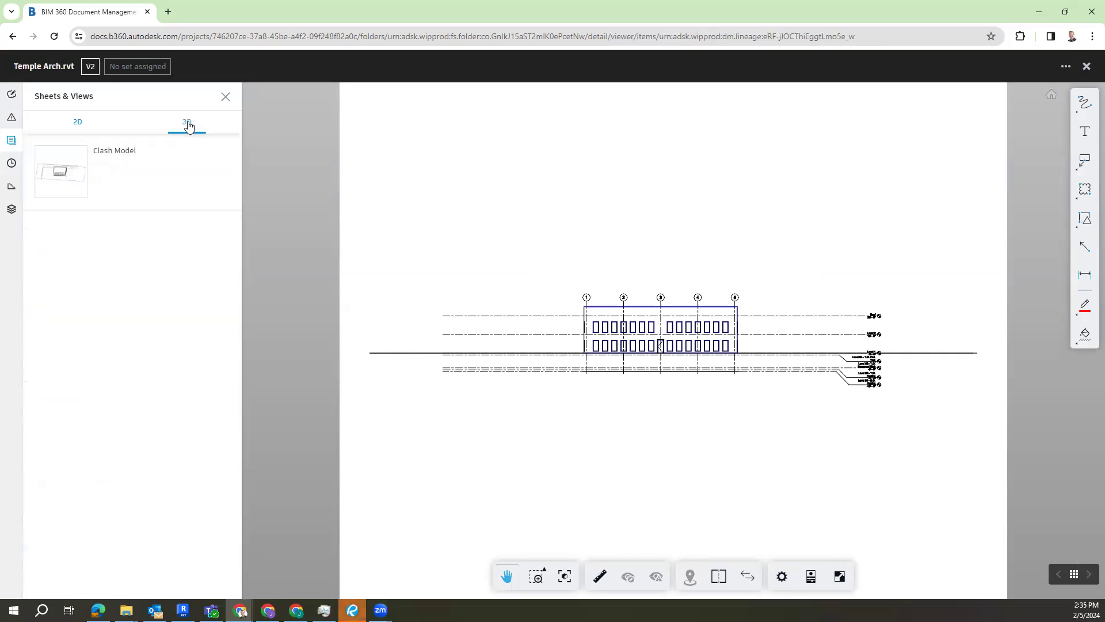
click(151, 188)
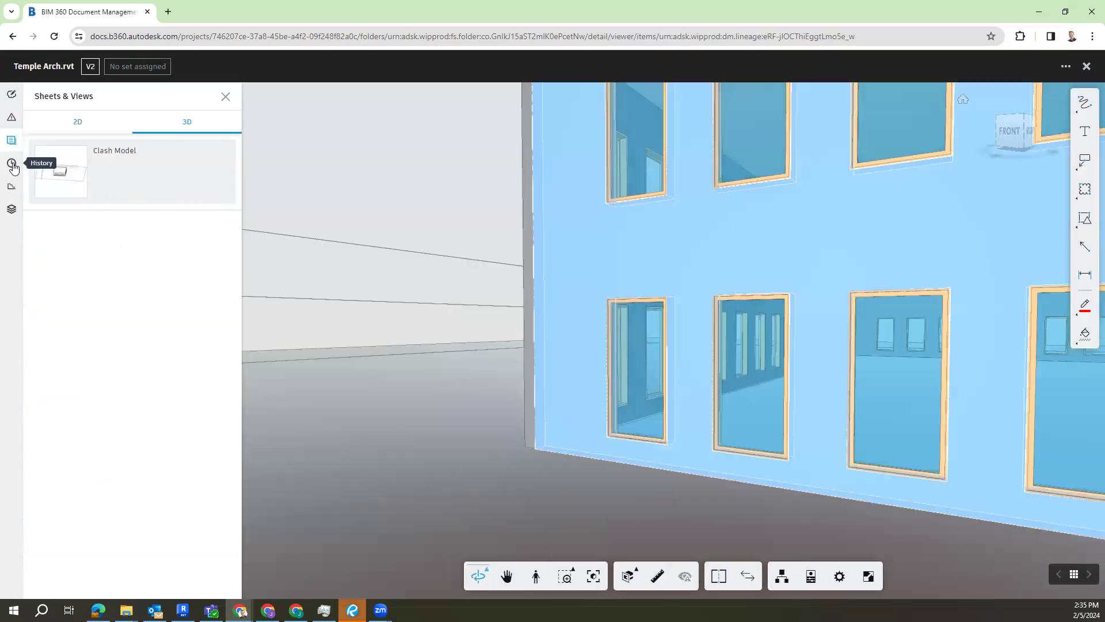
Step: Review the model's version history, its phases and its list of levels
click(11, 162)
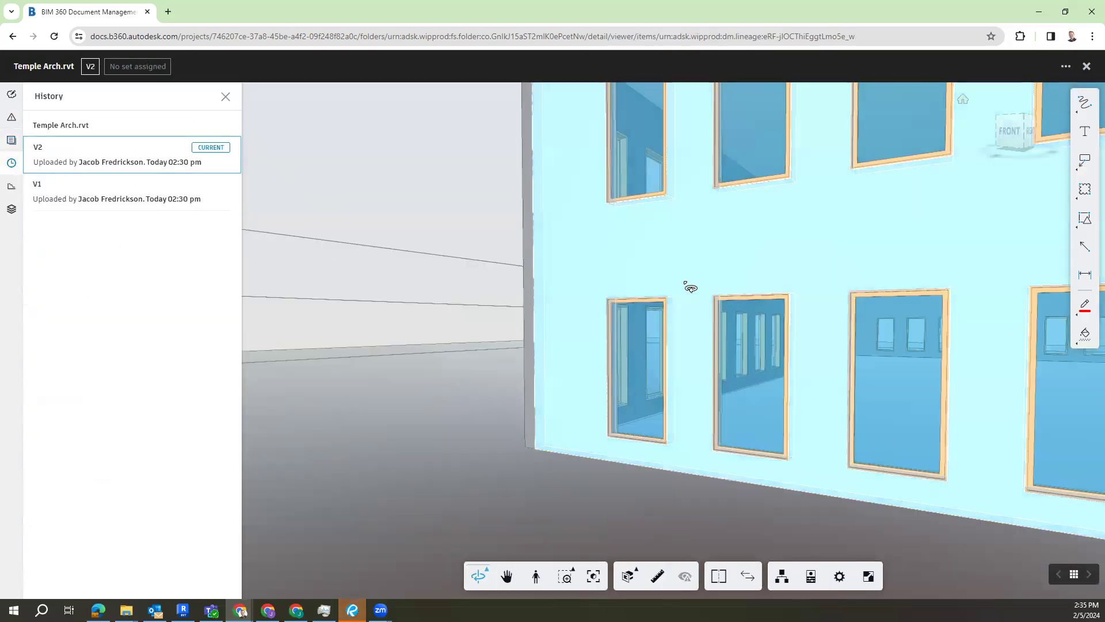
click(9, 189)
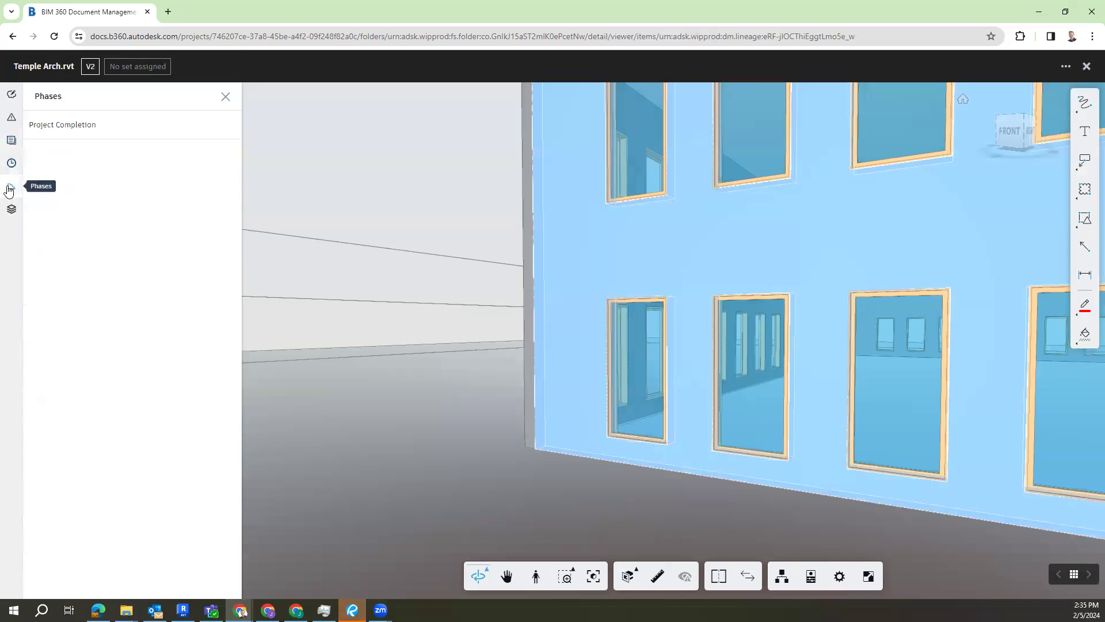
click(9, 216)
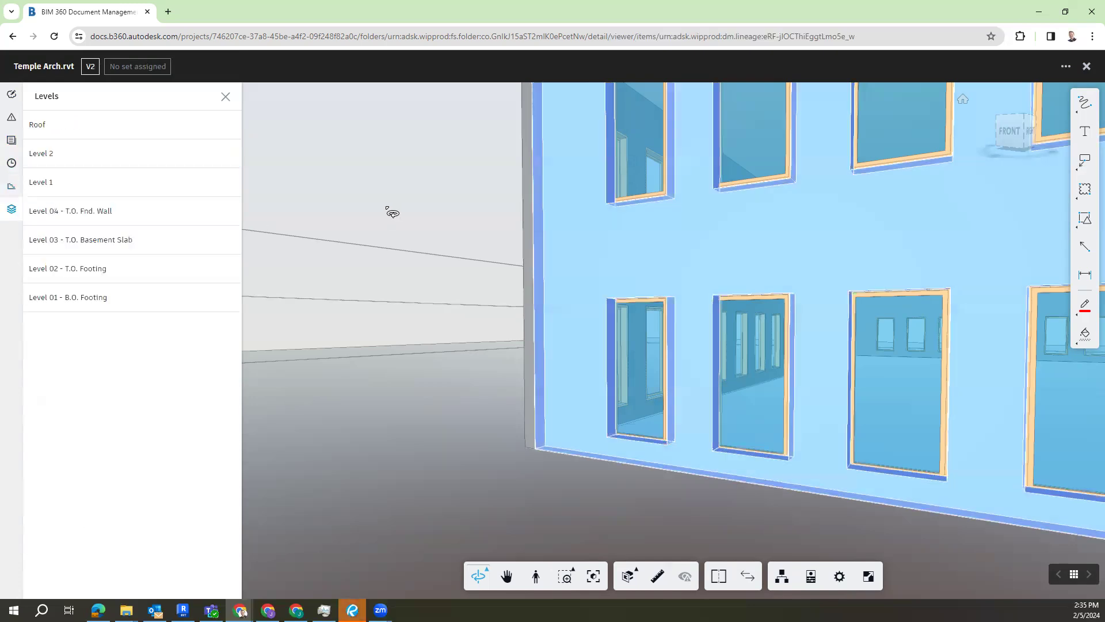
Step: Isolate Level 1, inspect its walls and openings in first-person view, and close the model to return to its folder
click(129, 181)
drag(870, 344, 911, 400)
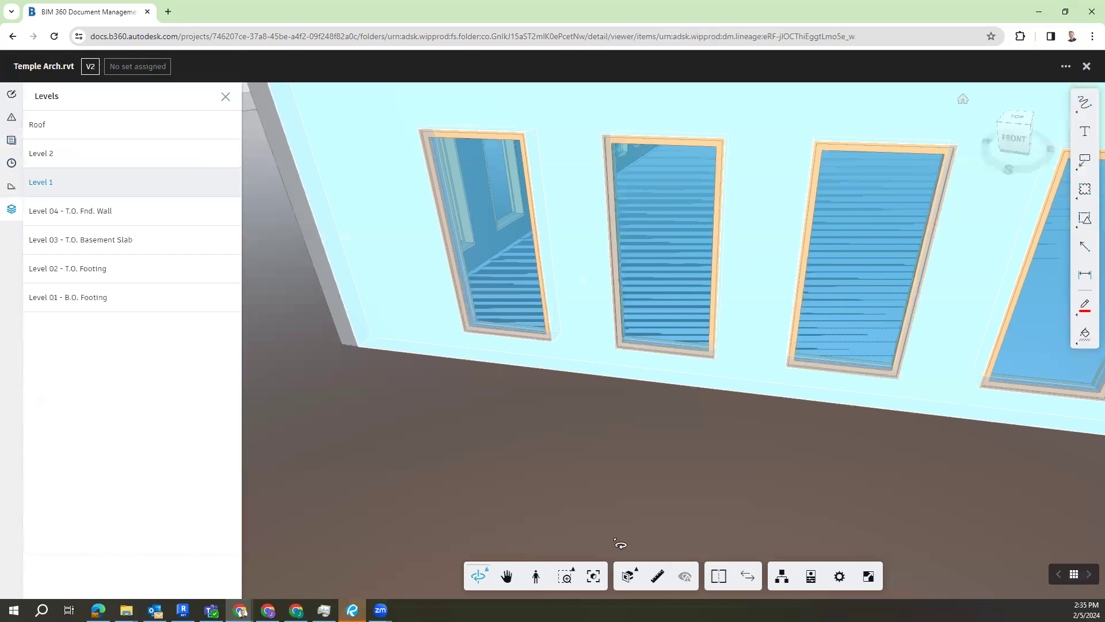
click(535, 575)
click(639, 487)
scroll(591, 426, down, 4)
drag(599, 424, 587, 465)
scroll(684, 414, up, 5)
scroll(617, 454, down, 5)
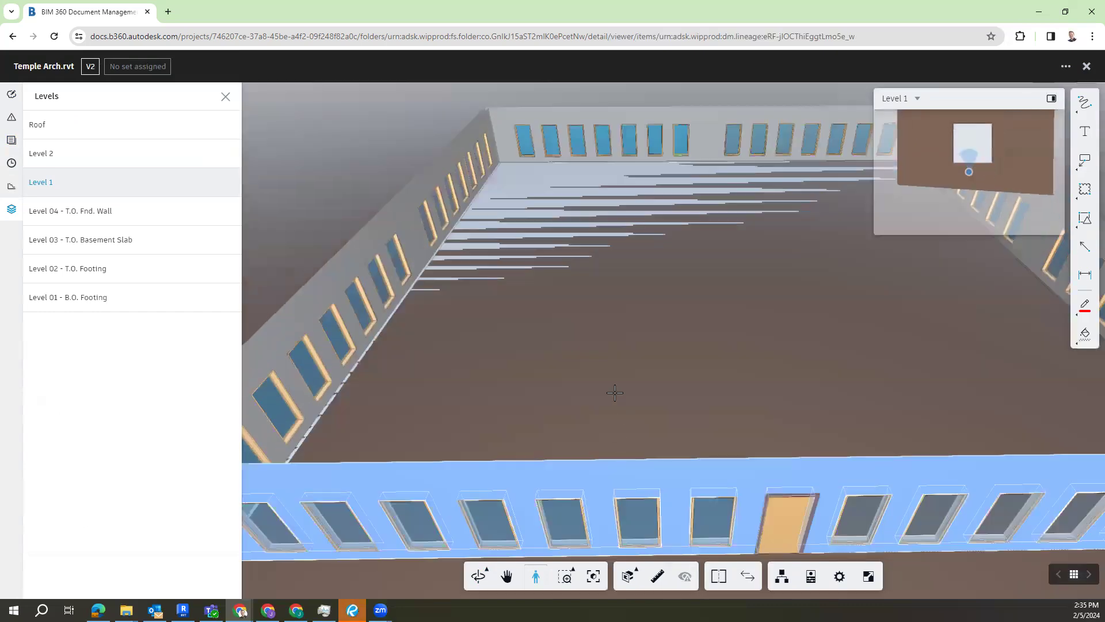
drag(614, 393, 624, 377)
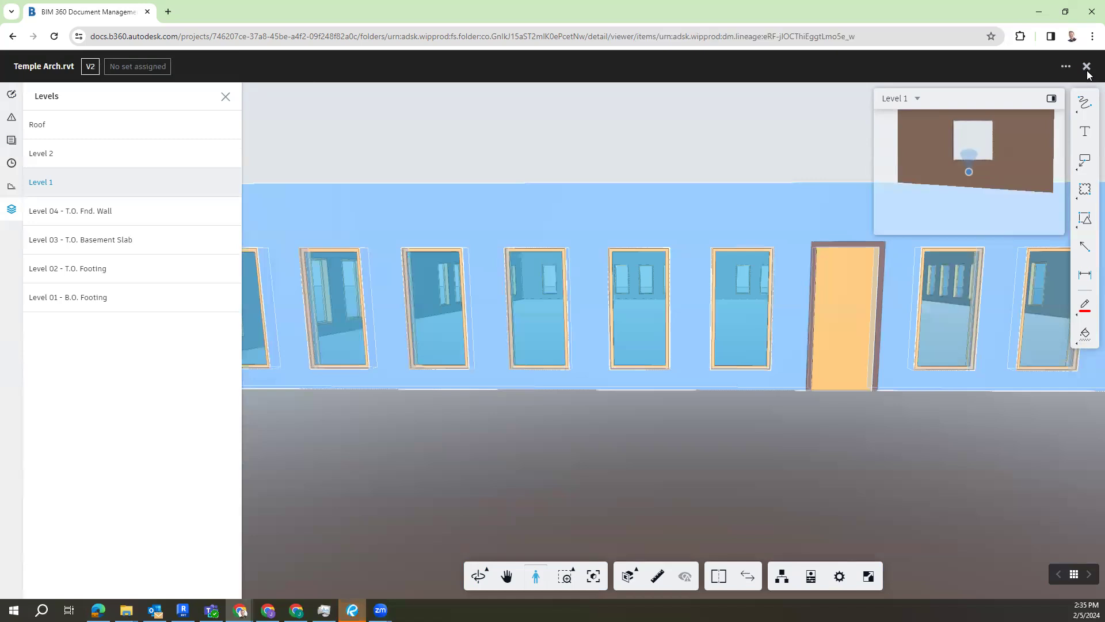
click(1088, 68)
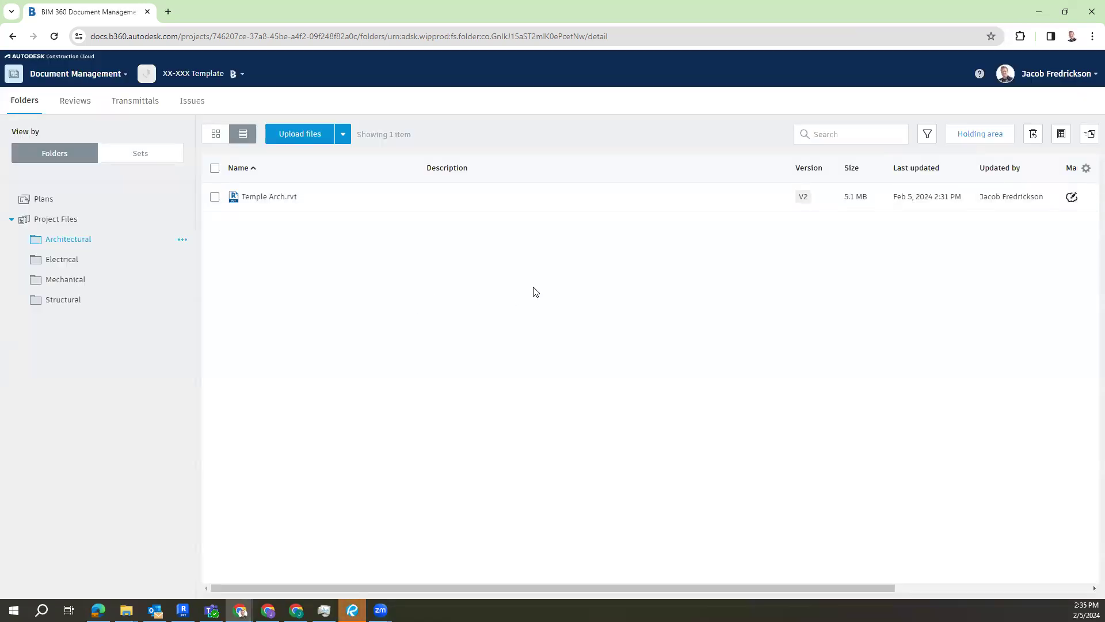